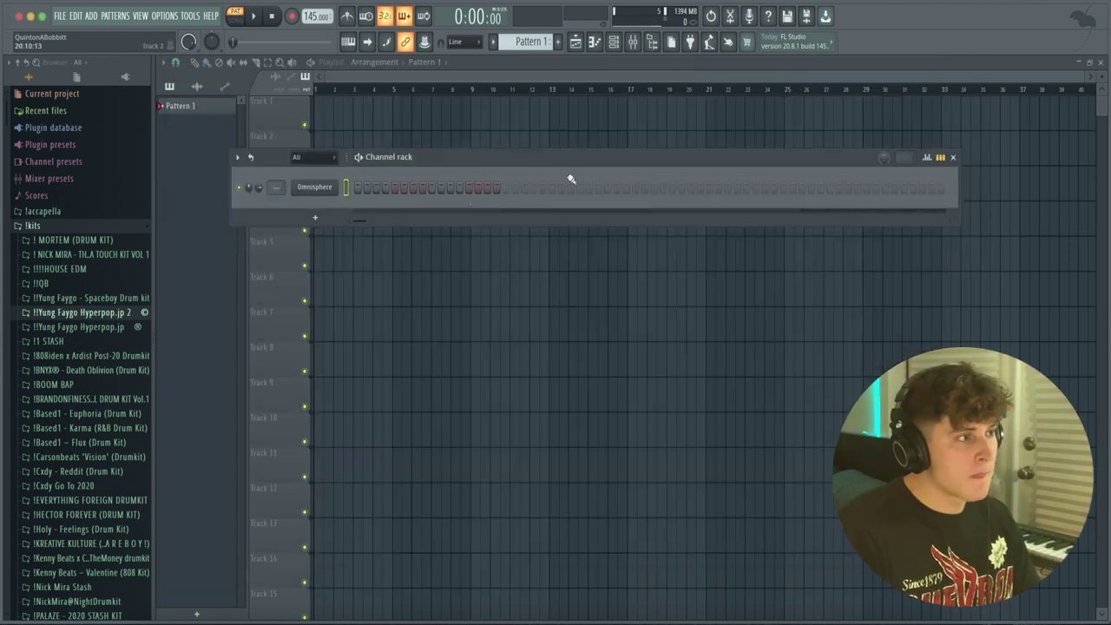
Open the Omnisphere channel's piano roll and set scale highlighting to C# Minor Harmonic
right_click(326, 188)
click(364, 187)
click(164, 62)
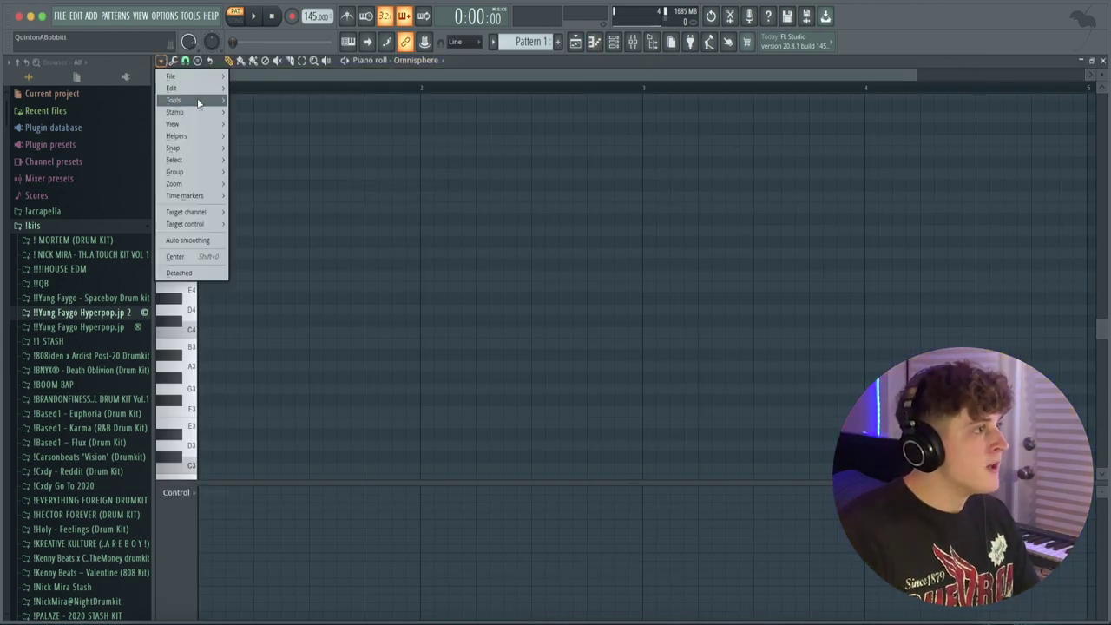
mouse_move(204, 139)
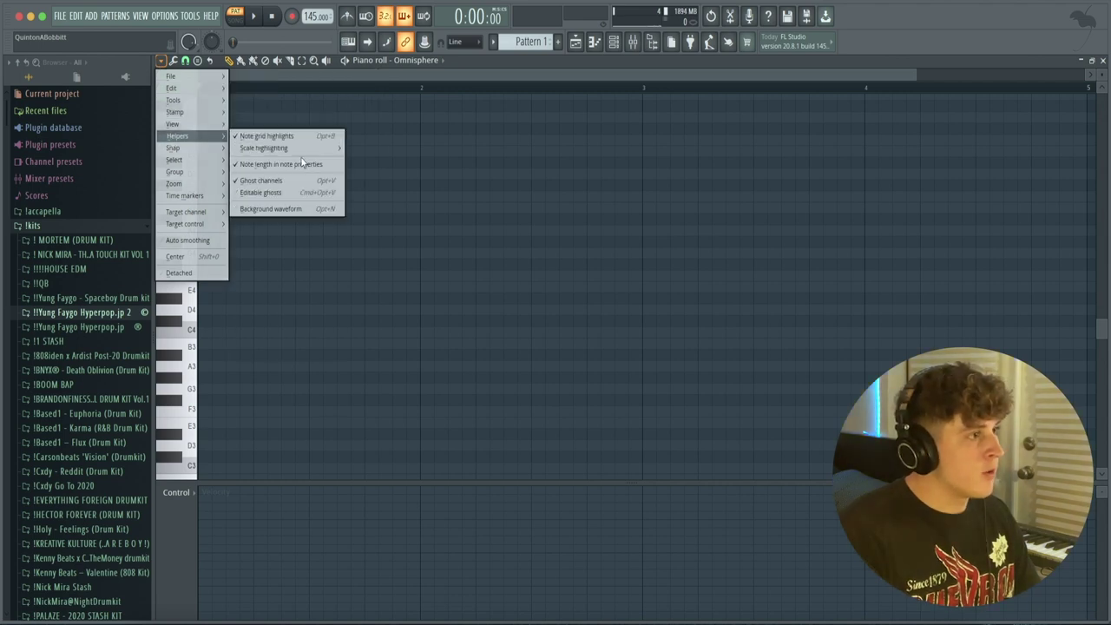
mouse_move(304, 149)
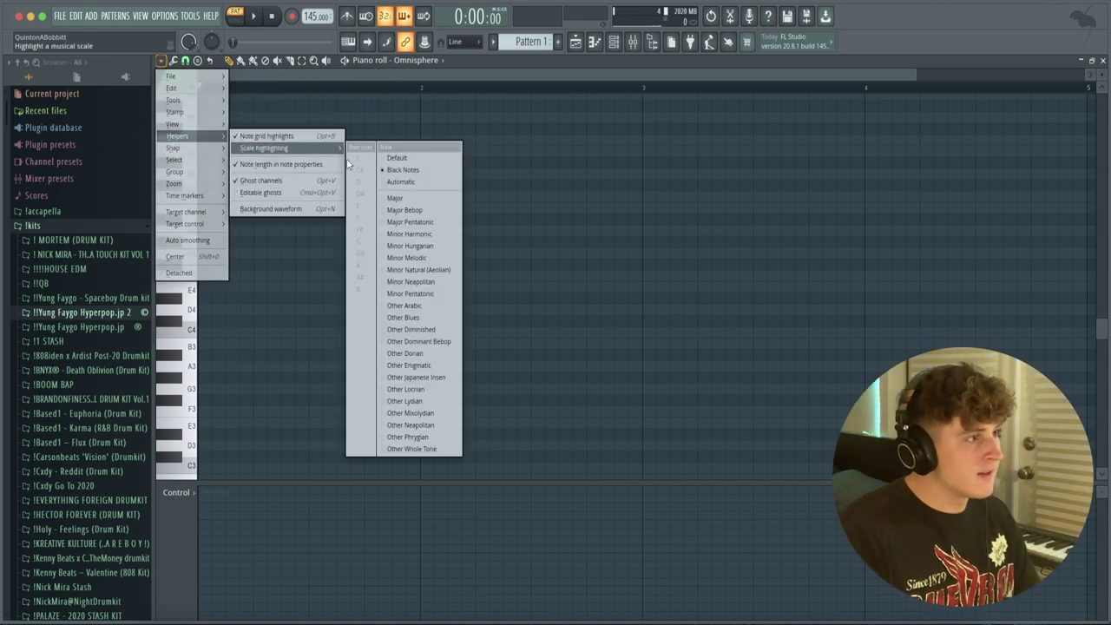
click(429, 236)
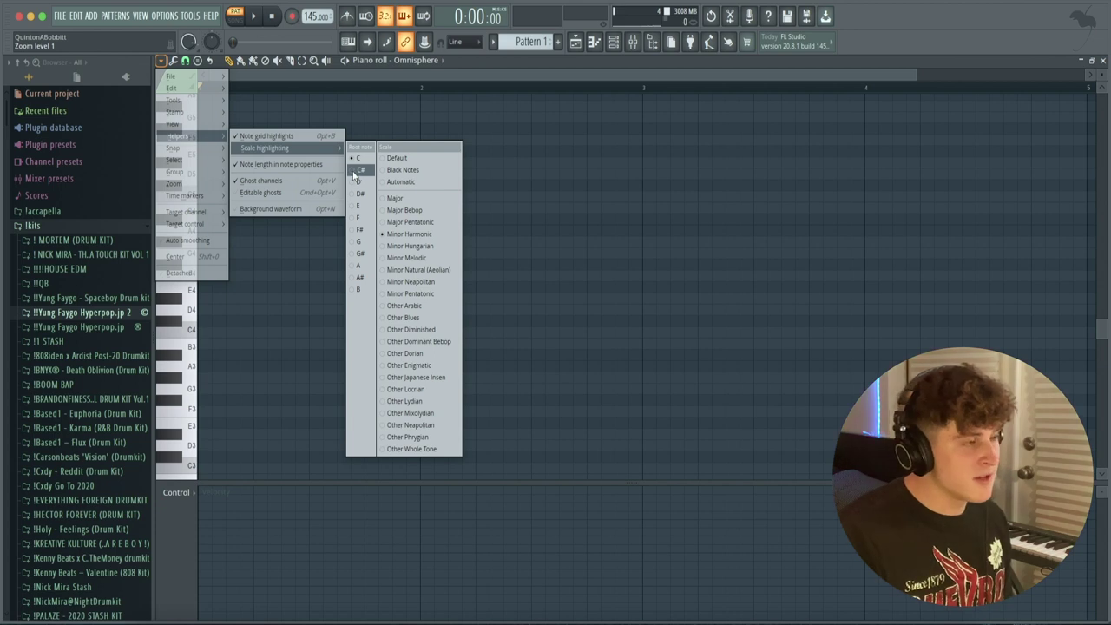
click(354, 172)
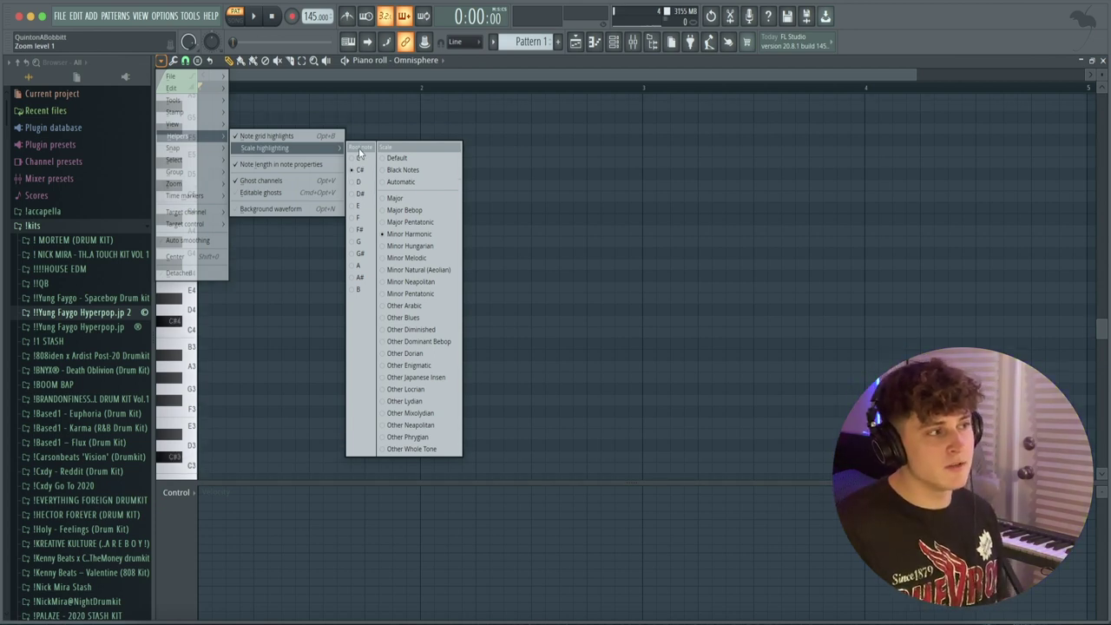
click(265, 332)
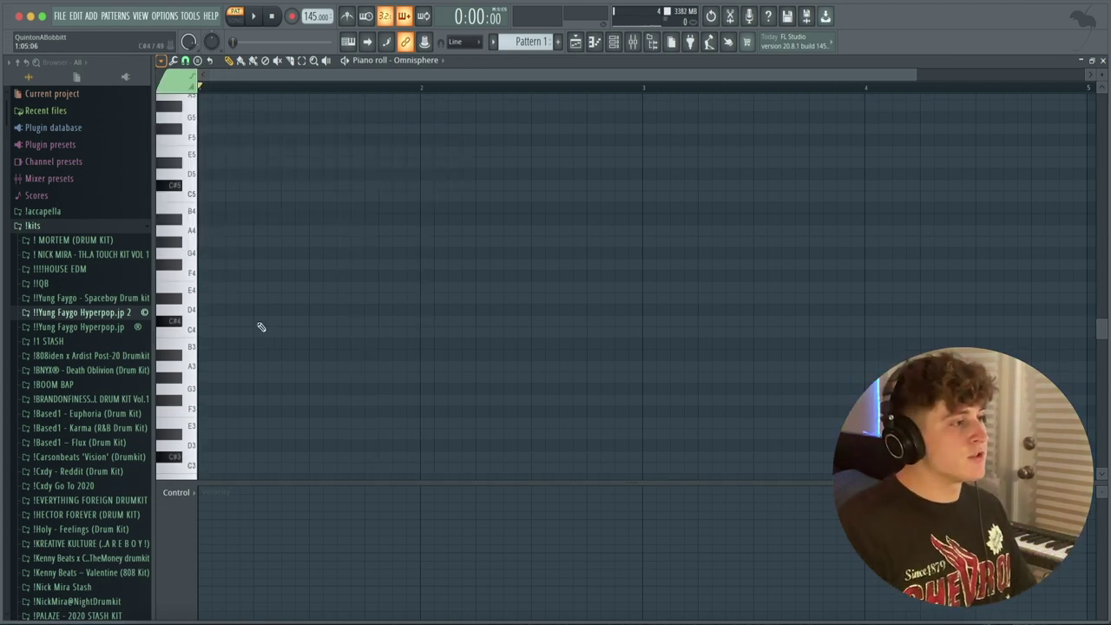
Draw a one-bar chord of C#4, E4 and G#4 at bar 1 and play it back
scroll(273, 88, up, 3)
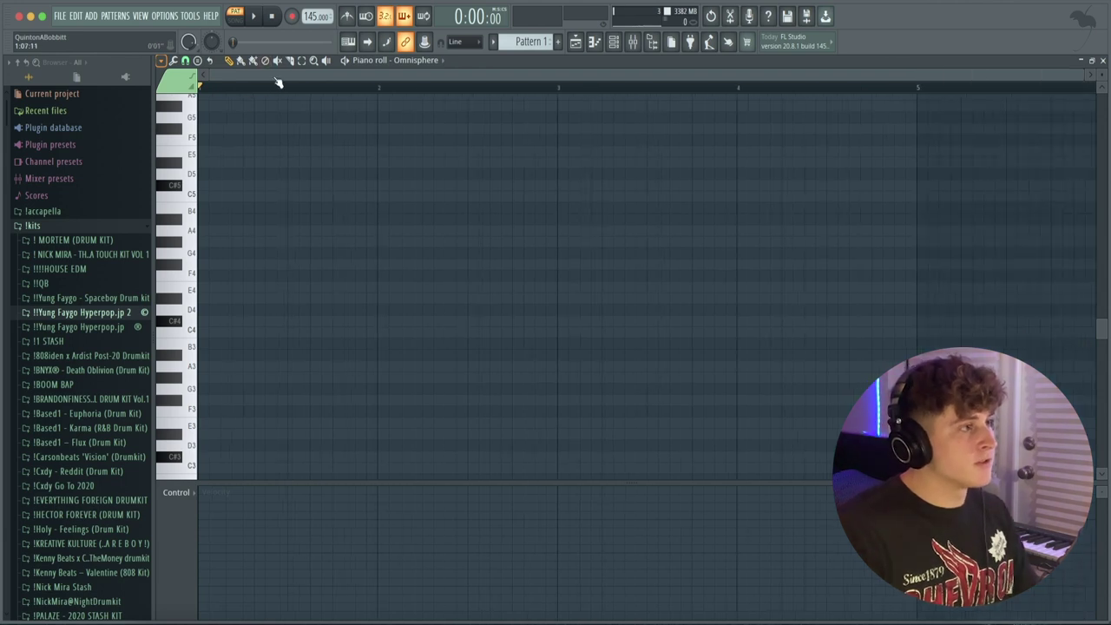
drag(268, 80, 222, 85)
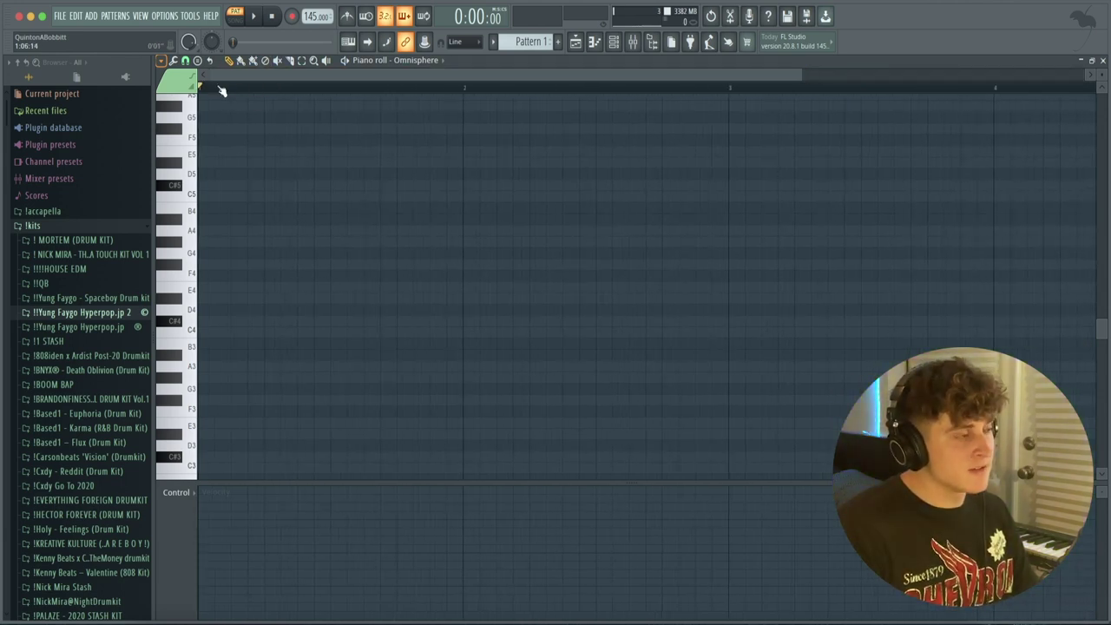
click(201, 321)
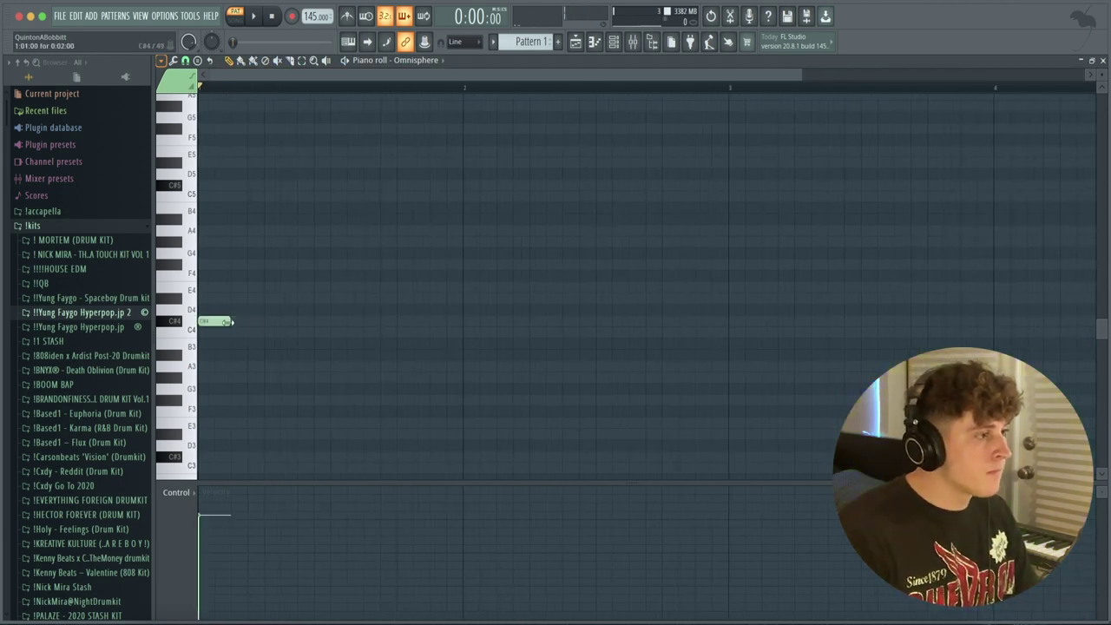
drag(229, 321, 463, 321)
click(264, 275)
drag(264, 275, 198, 288)
mouse_move(218, 231)
mouse_down()
mouse_move(218, 254)
mouse_move(219, 243)
mouse_up()
key(space)
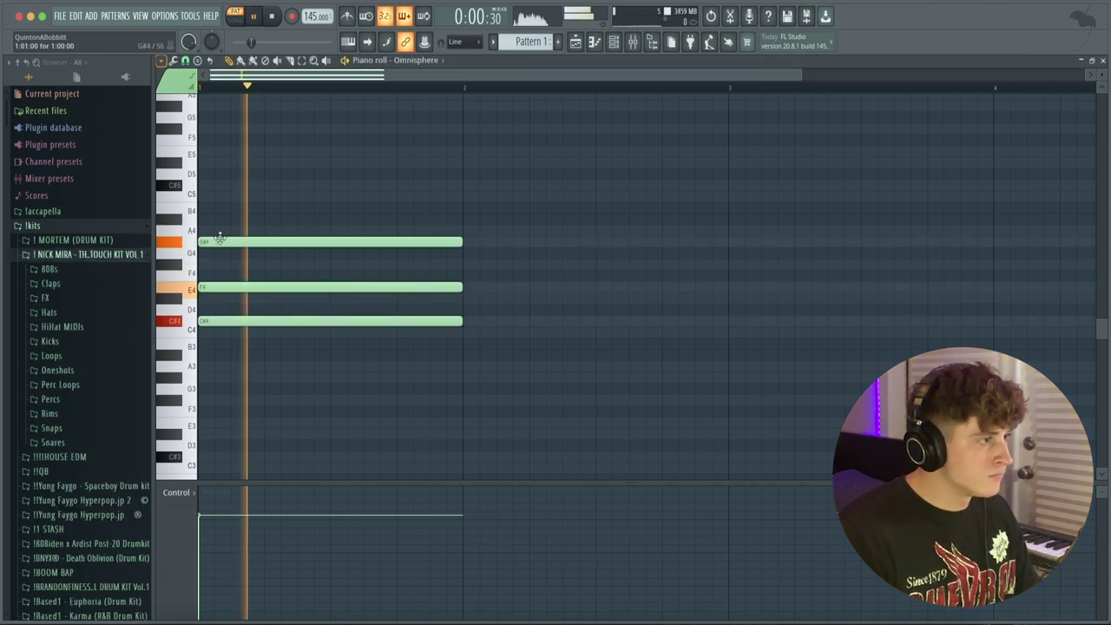
Try the chord's E4 note one octave higher at E5 during playback and return it to E4
scroll(232, 95, up, 3)
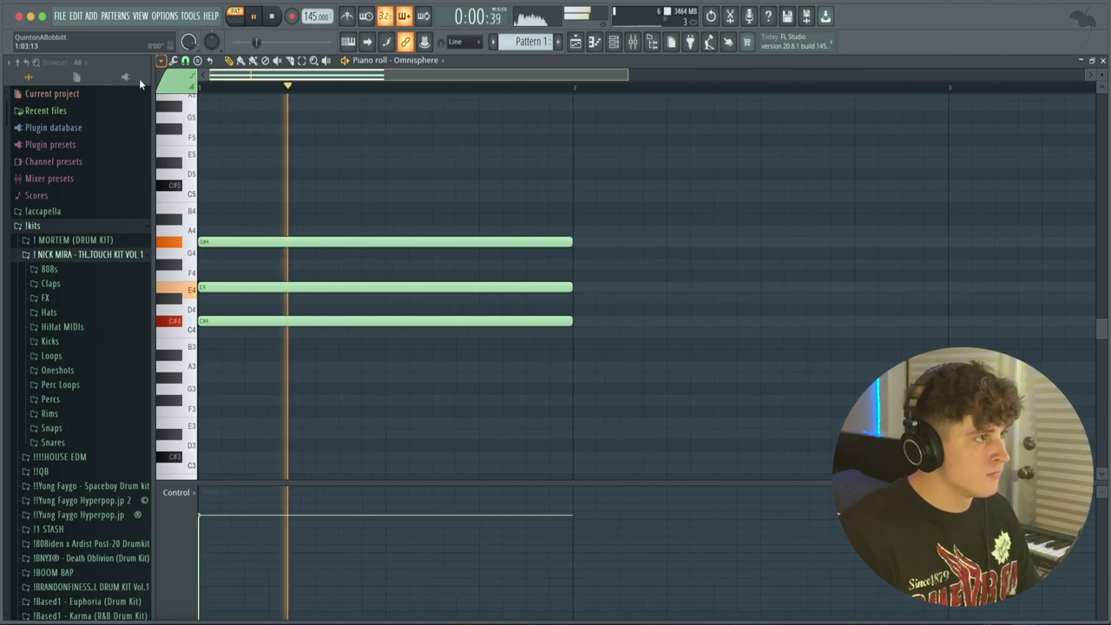
scroll(254, 92, down, 5)
scroll(255, 93, down, 1)
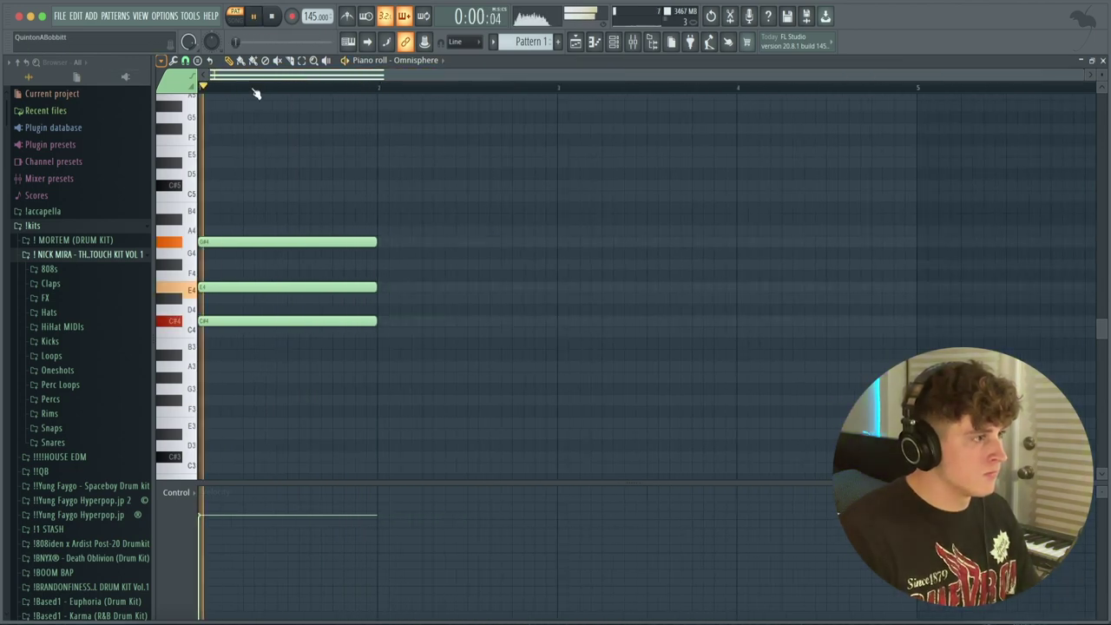
key(space)
ctrl+click(264, 287)
key(ctrl+Up)
key(space)
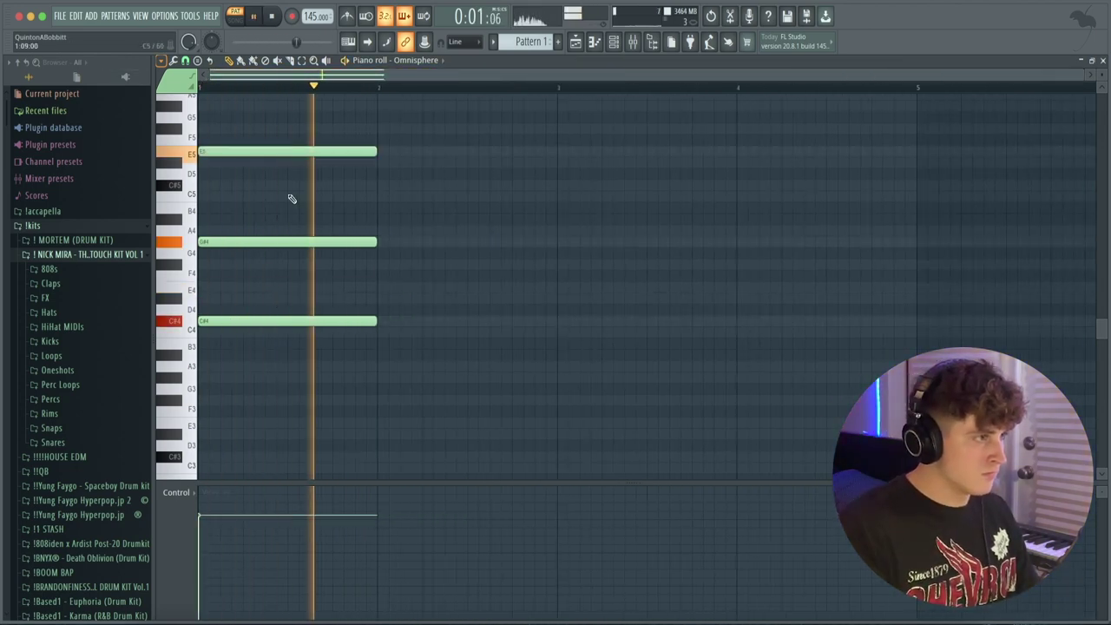
key(ctrl+Down)
Transpose the whole chord up one octave to C#5, E5 and G#5 and stop playback
right_click(519, 163)
key(ctrl+Up)
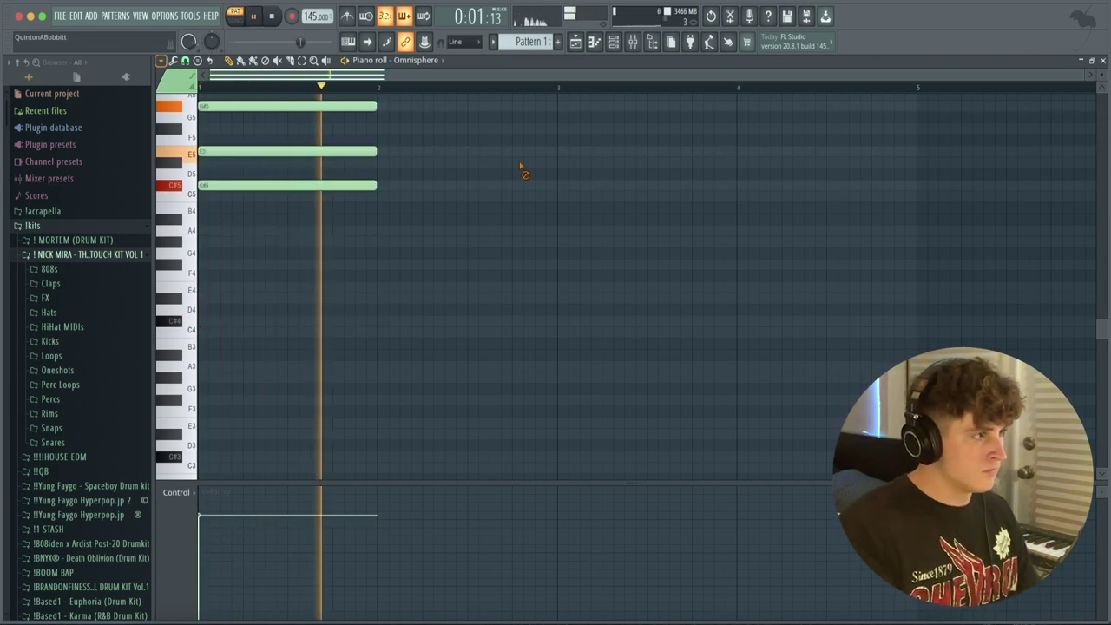
key(space)
Add a second one-bar chord of C5, D#5 and F#5 in bar 2 and play both chords
scroll(523, 171, up, 3)
click(365, 359)
drag(365, 359, 387, 337)
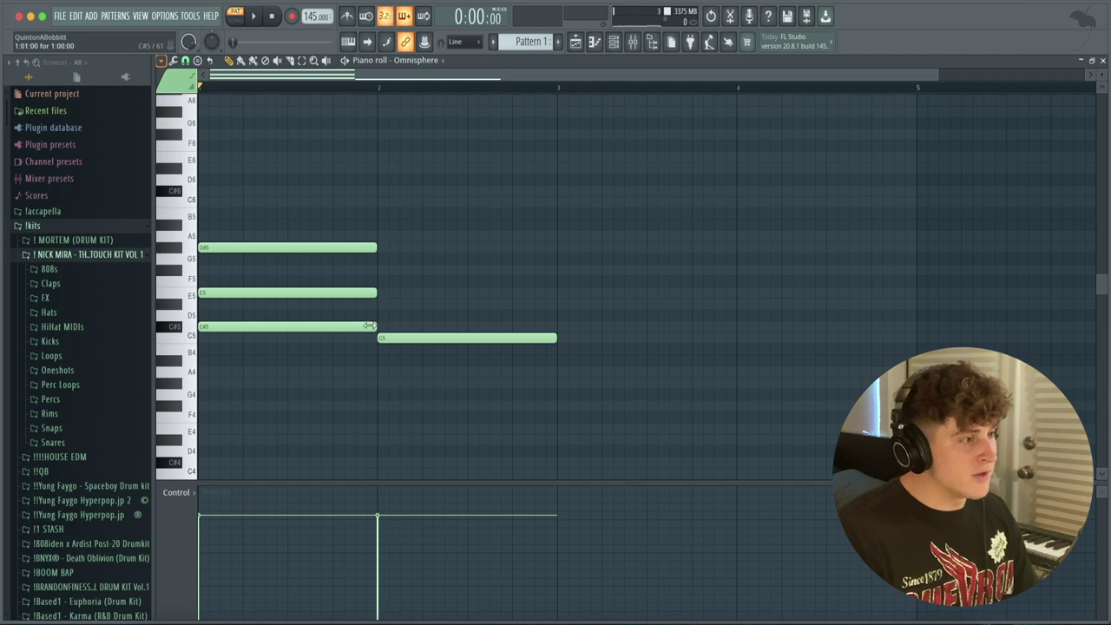
click(382, 304)
mouse_move(369, 270)
mouse_down()
mouse_move(377, 260)
mouse_move(379, 269)
mouse_up()
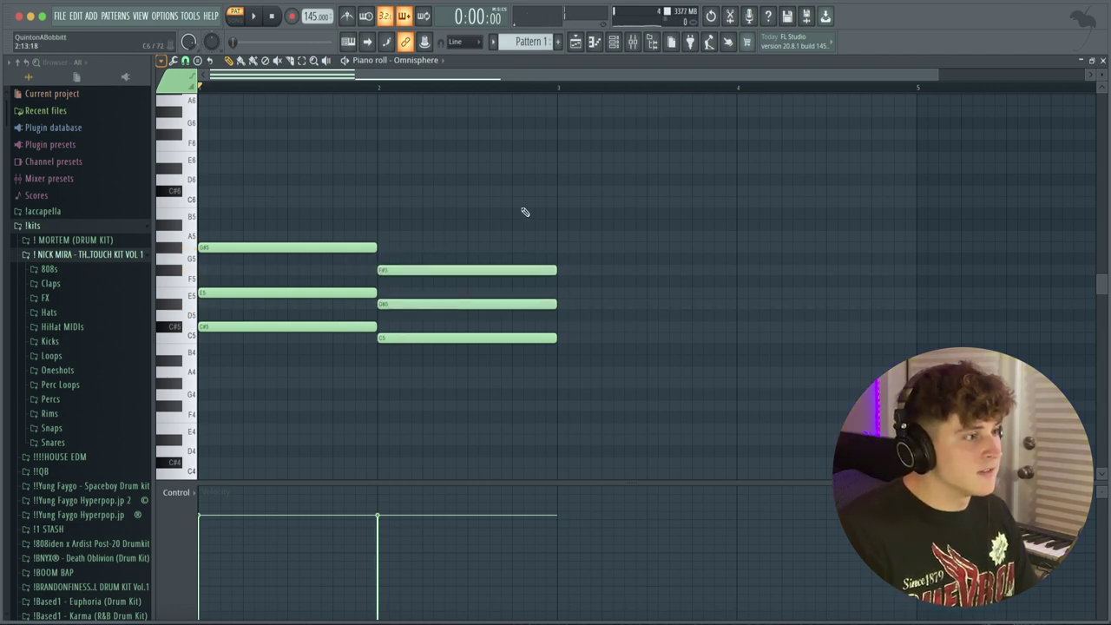
key(space)
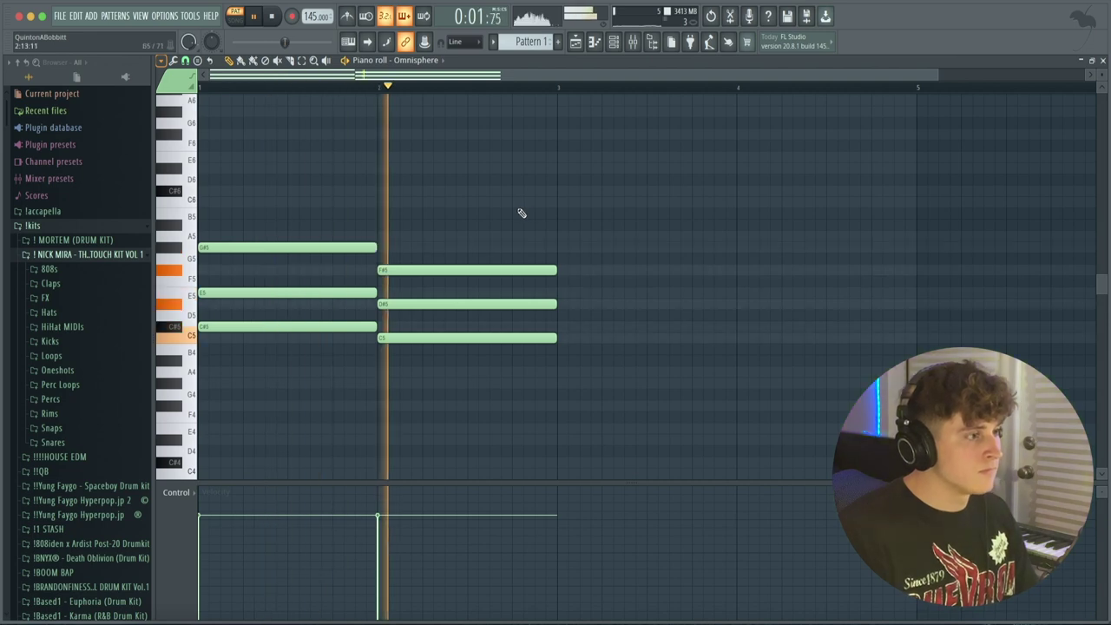
Transpose both chords down one octave, duplicate them into bars 3 and 4, and play the progression
scroll(521, 213, down, 1)
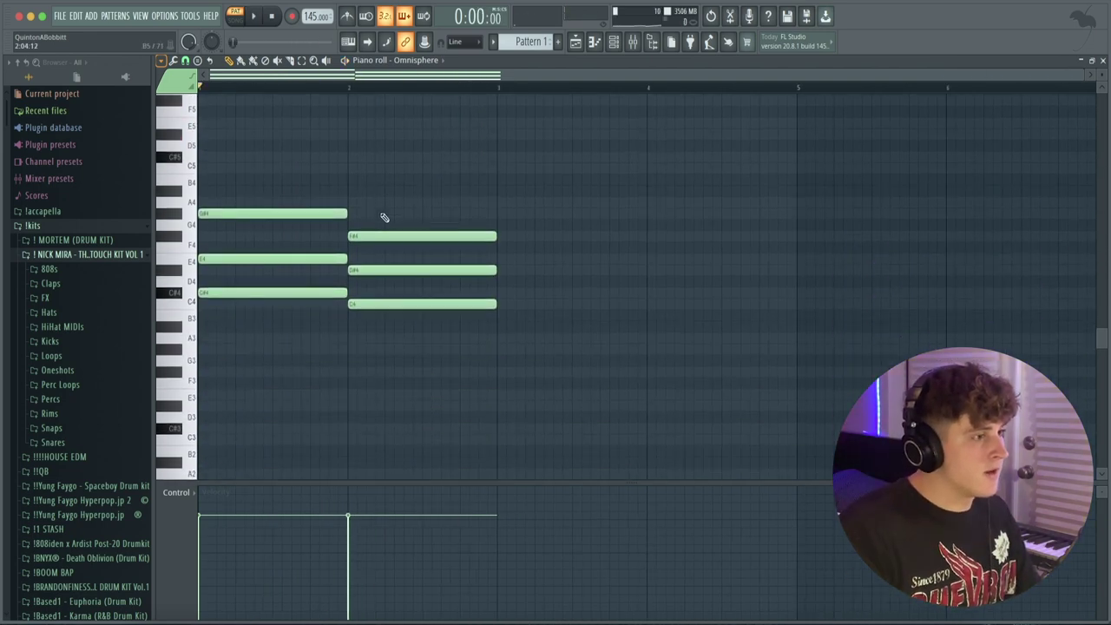
key(super+s)
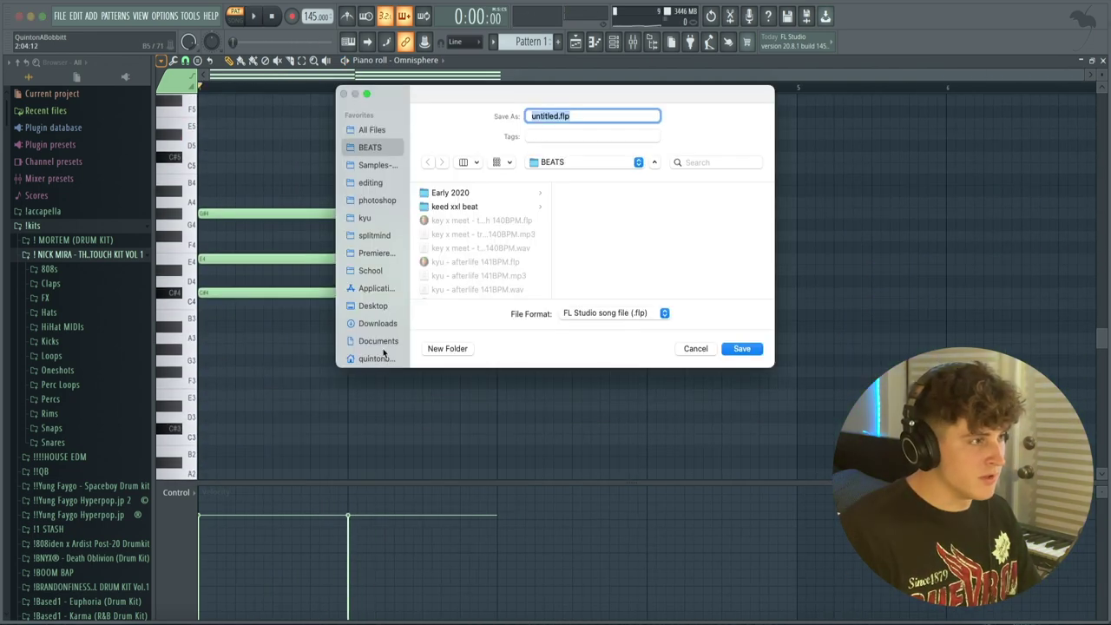
click(692, 349)
key(super+b)
key(super+d)
key(space)
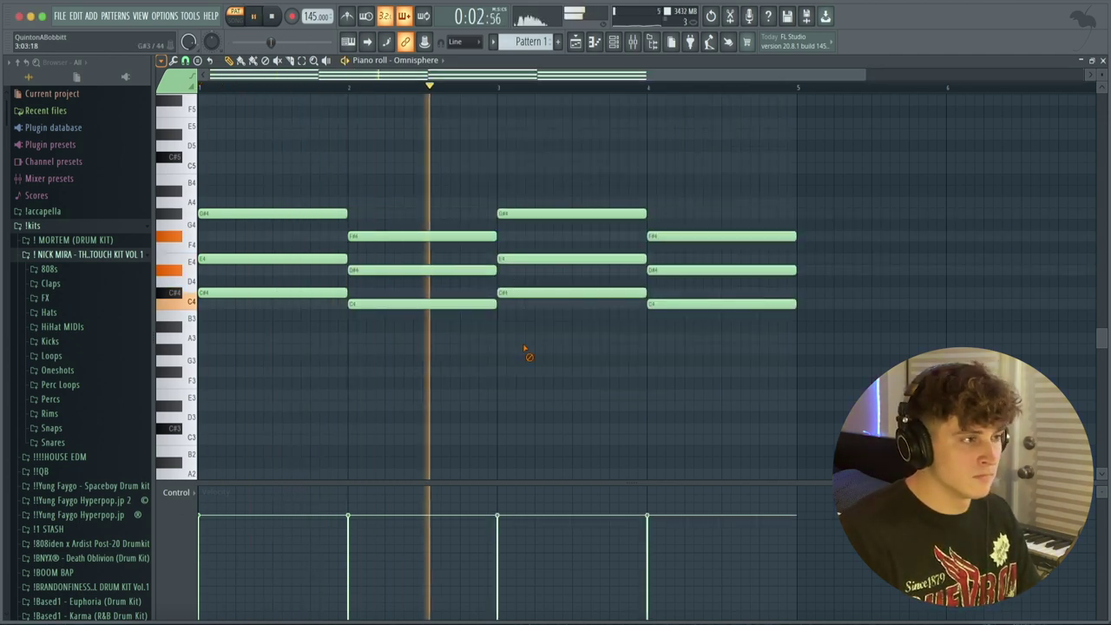
scroll(408, 98, down, 1)
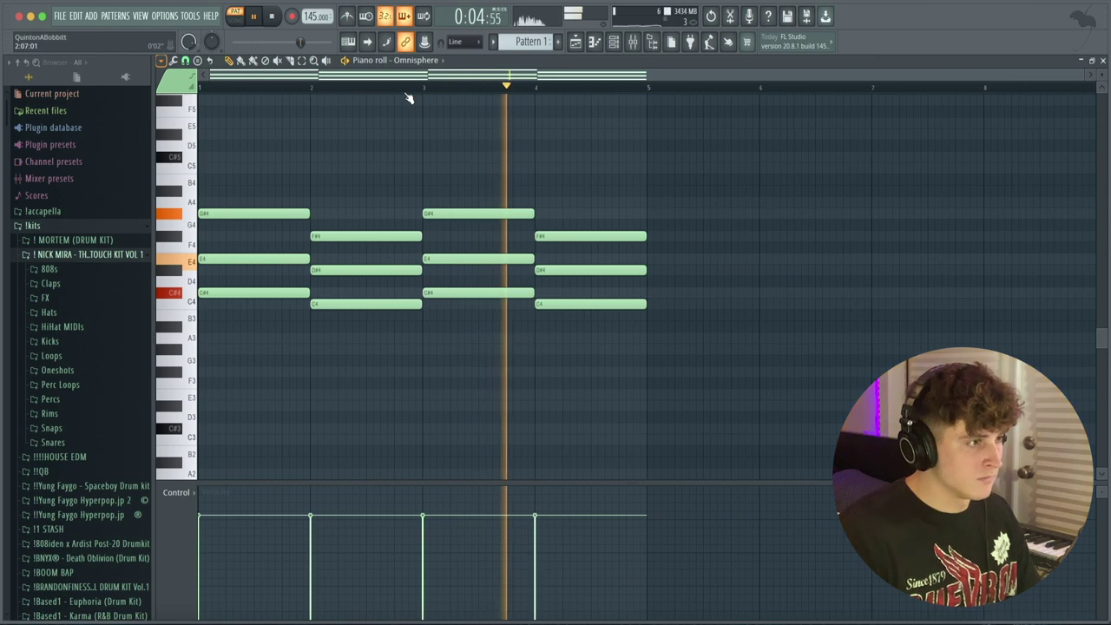
key(space)
Transpose the whole progression up three semitones so the first chord is E4, G4 and B4, and play it
key(ctrl+z)
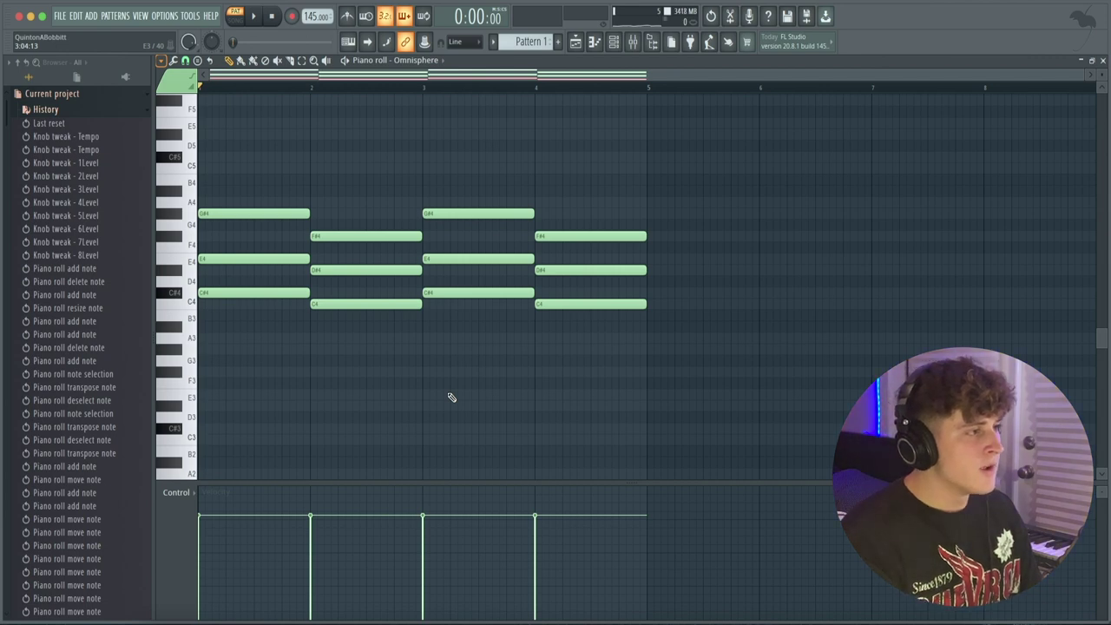
key(Up)
key(Up)
key(Up)
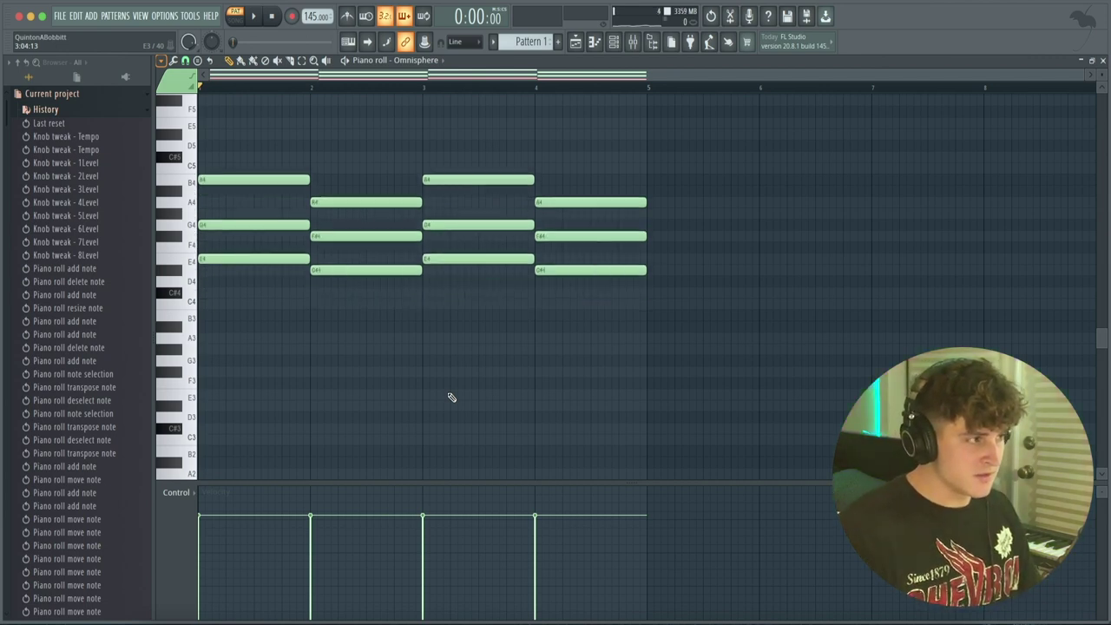
key(space)
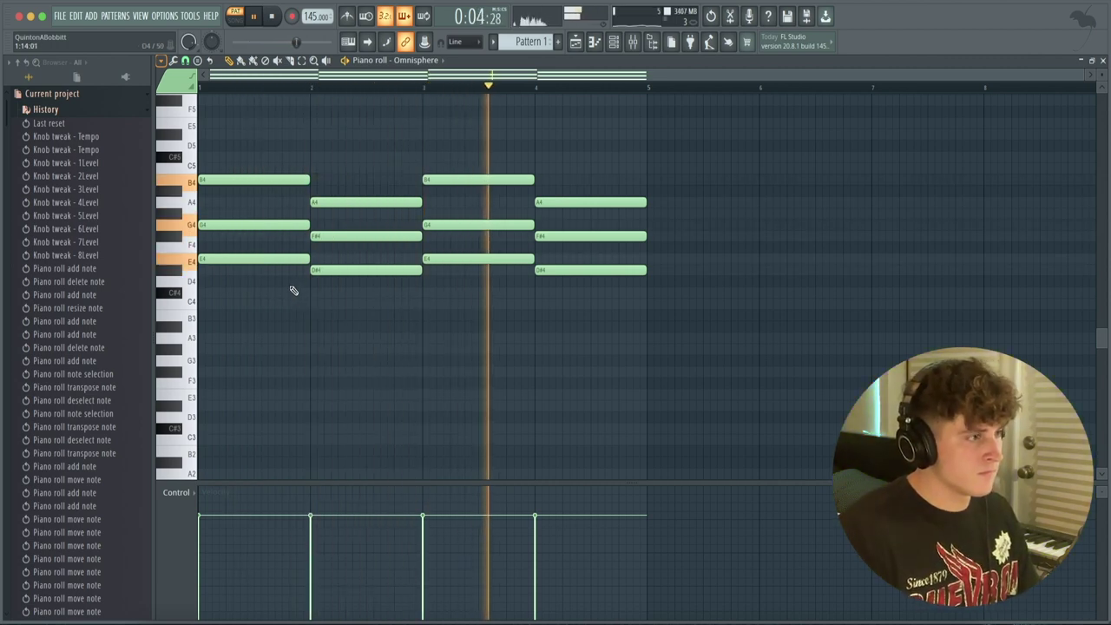
Raise the whole progression one more semitone so the first chord is F4, G#4 and C5, and audition it
key(space)
key(shift+Up)
key(space)
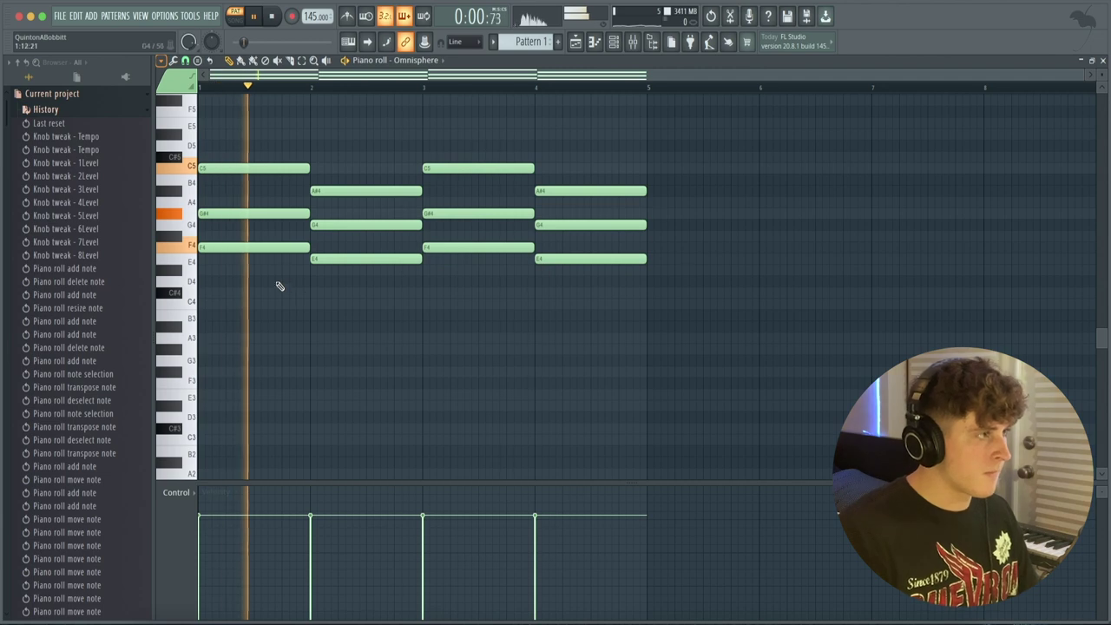
key(space)
Set the piano roll's scale highlighting to F Minor Harmonic
click(162, 60)
mouse_move(196, 136)
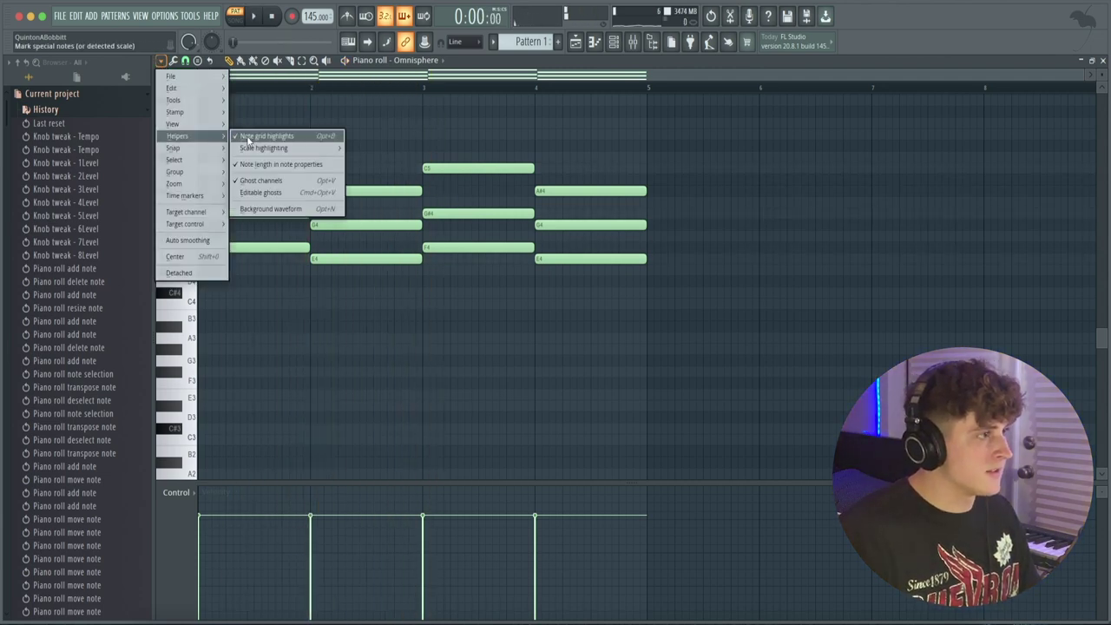
mouse_move(297, 148)
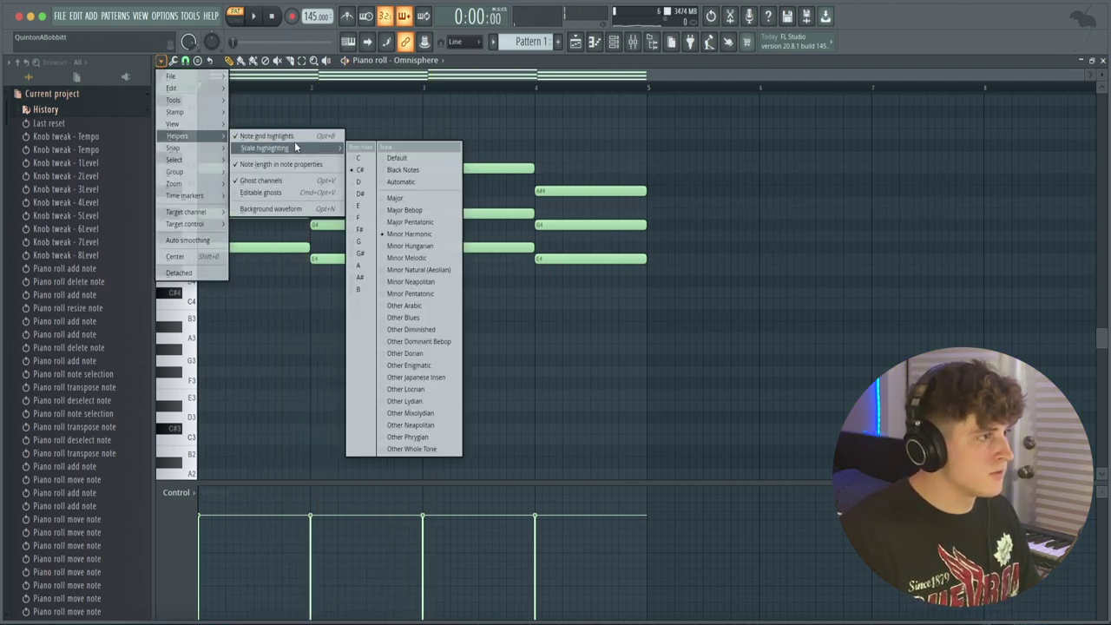
click(356, 224)
click(407, 234)
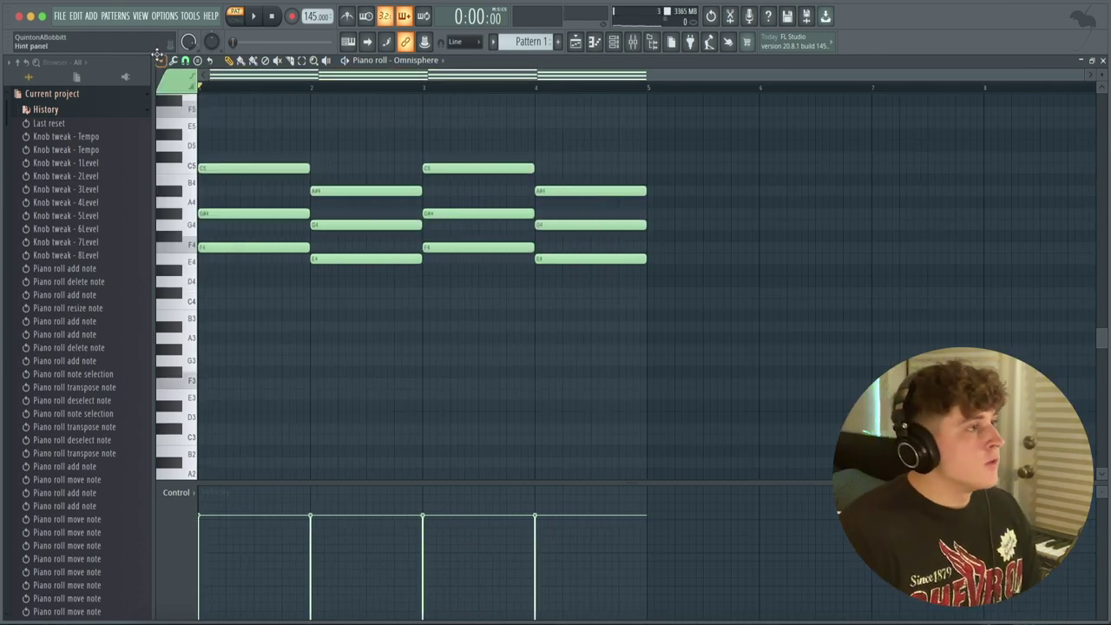
Flip the chord progression horizontally with the score flipper and accept the change
click(162, 65)
mouse_move(187, 100)
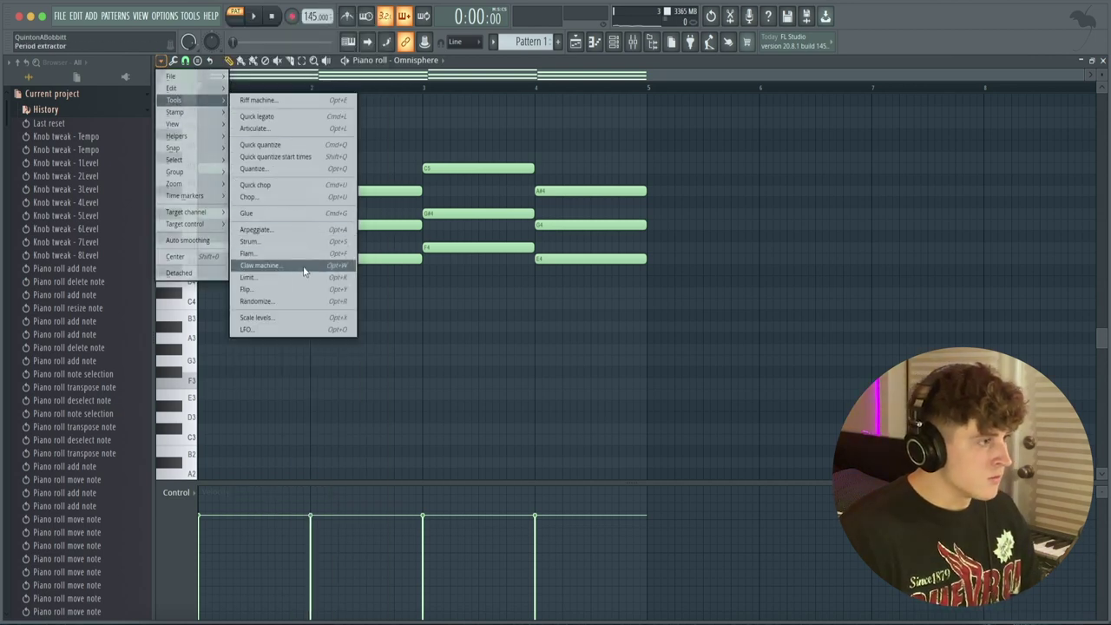
click(347, 290)
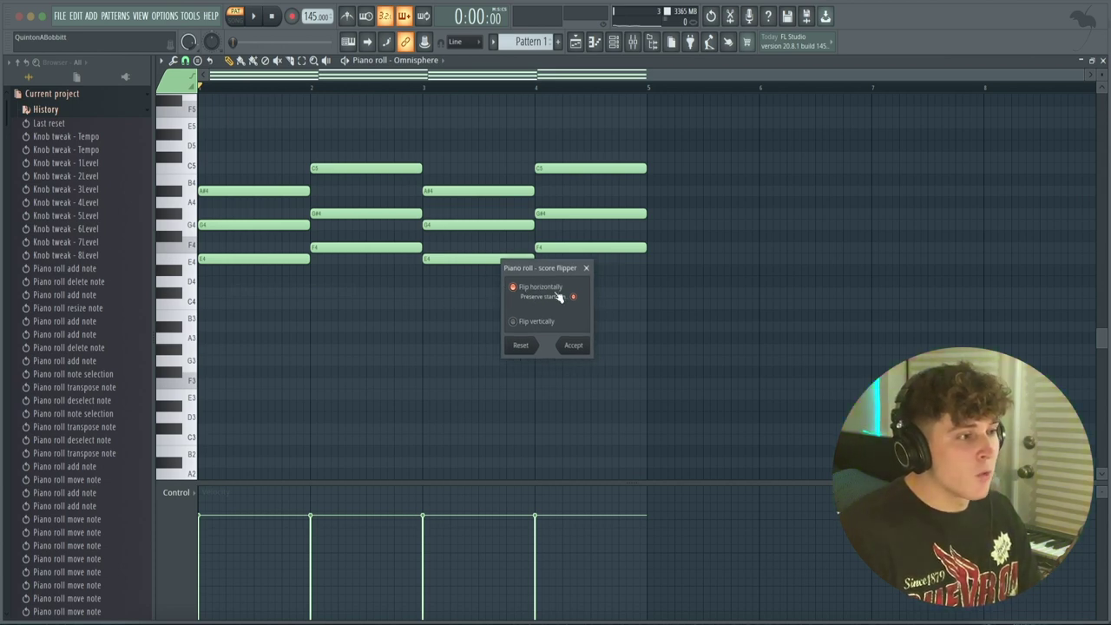
click(578, 348)
drag(263, 319, 245, 186)
ctrl+click(338, 308)
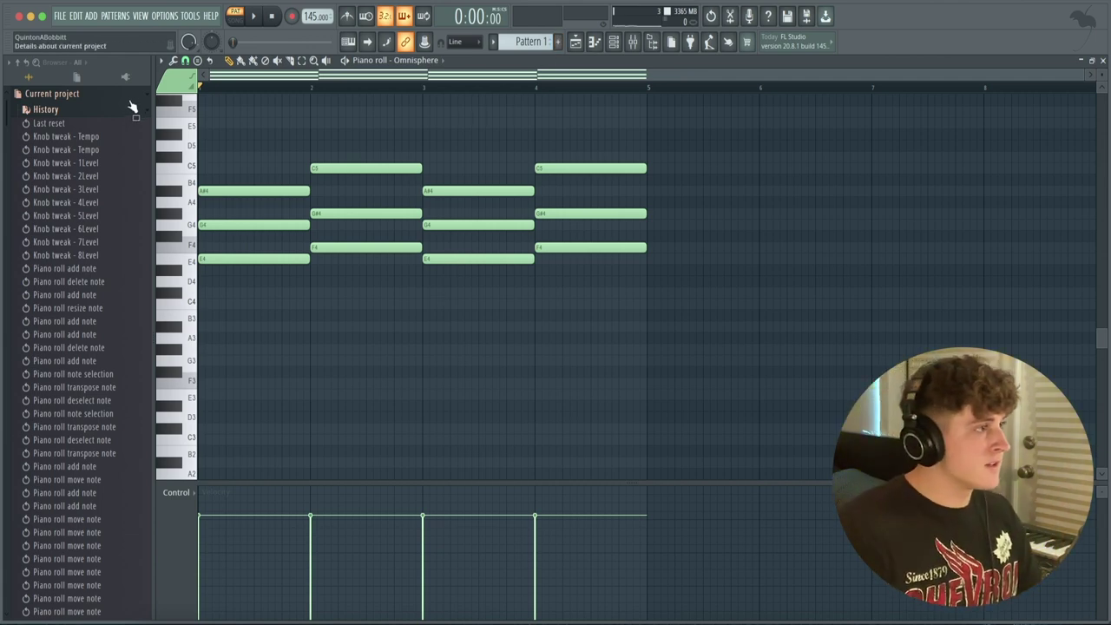
Place Pattern 1 at bar 1 on Track 1 of the playlist, trying a duplicate at bar 5 and undoing it
click(575, 42)
drag(190, 105, 379, 117)
key(ctrl+b)
key(ctrl+d)
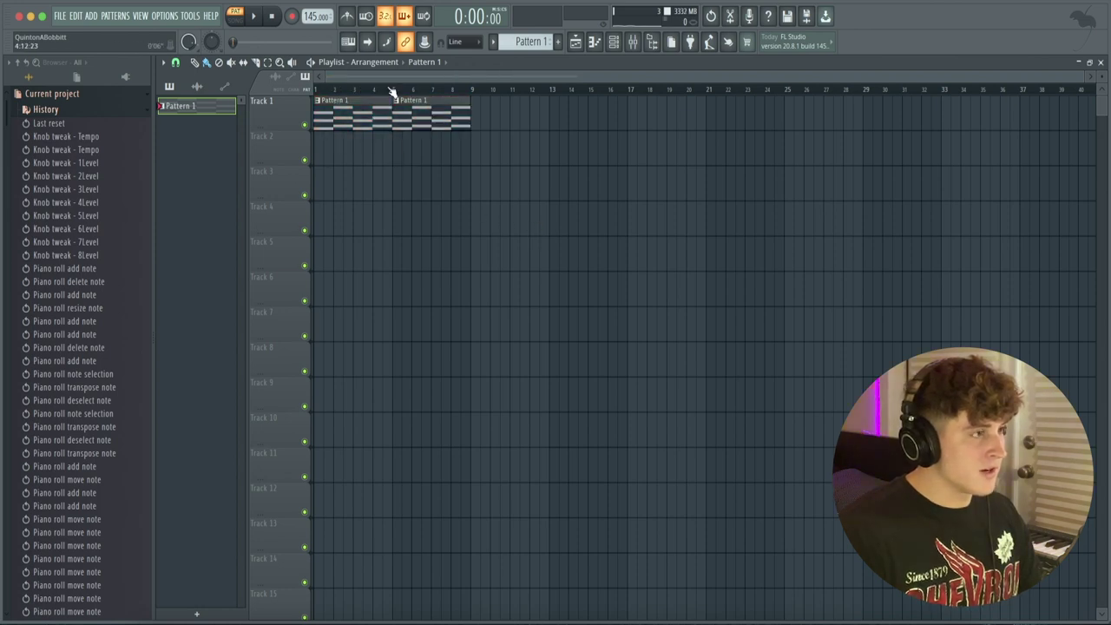
key(ctrl+z)
Quick-render Pattern 1 as an audio clip and replace the pattern on Track 1 with two audio copies at bars 1 and 5
right_click(174, 106)
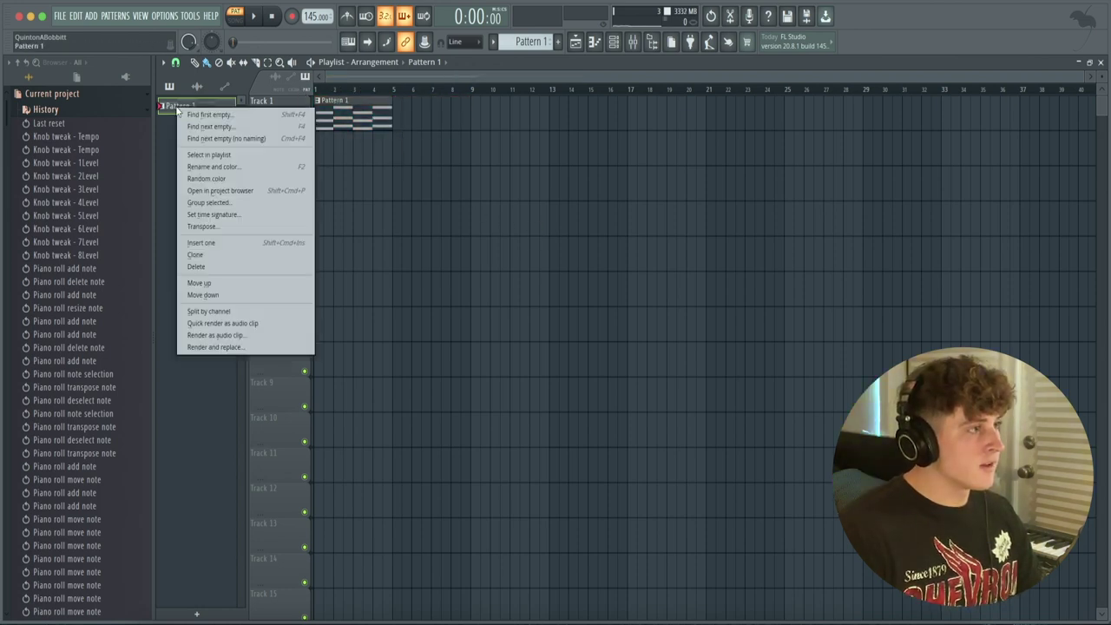
click(260, 324)
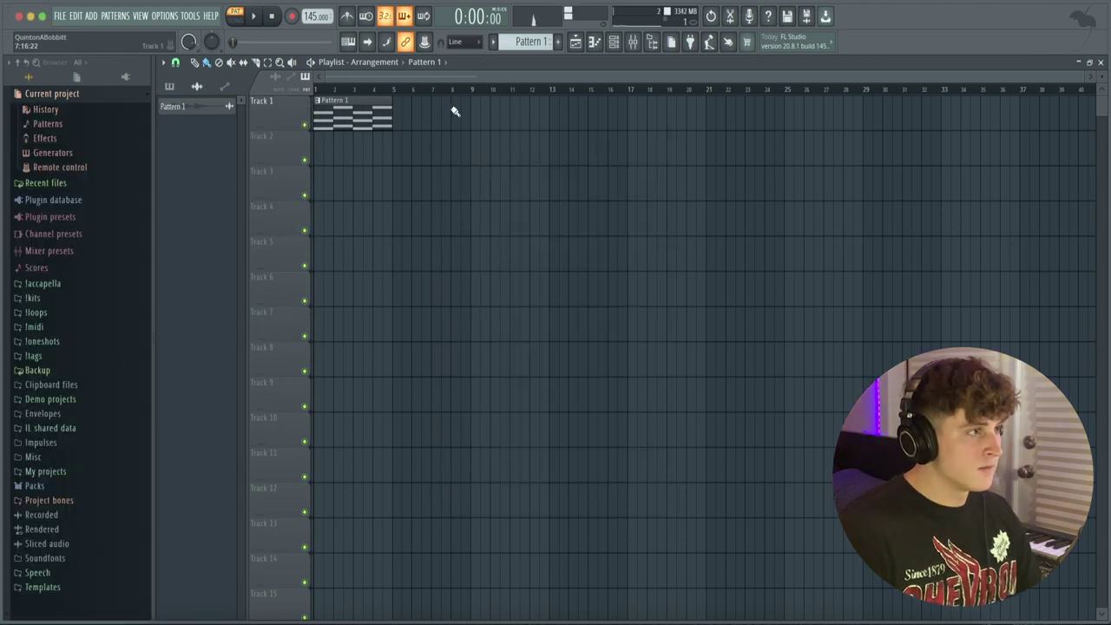
drag(216, 121, 350, 146)
right_click(335, 123)
key(c)
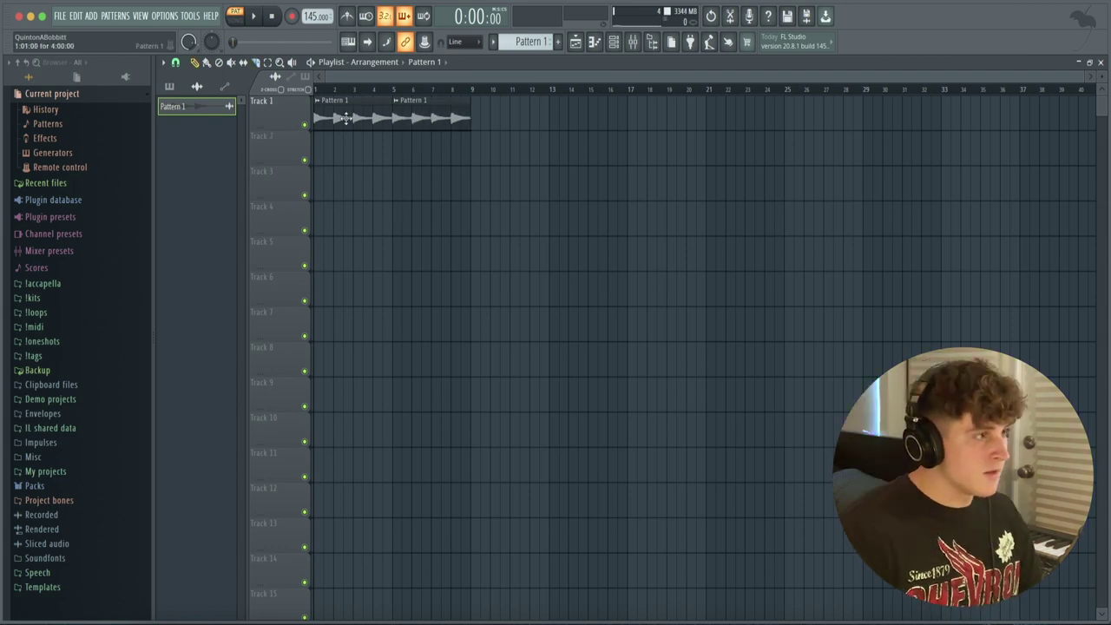
Reverse the Pattern 1 audio sample on Track 1, keeping its copies at bars 1 and 5
double_click(341, 115)
click(396, 314)
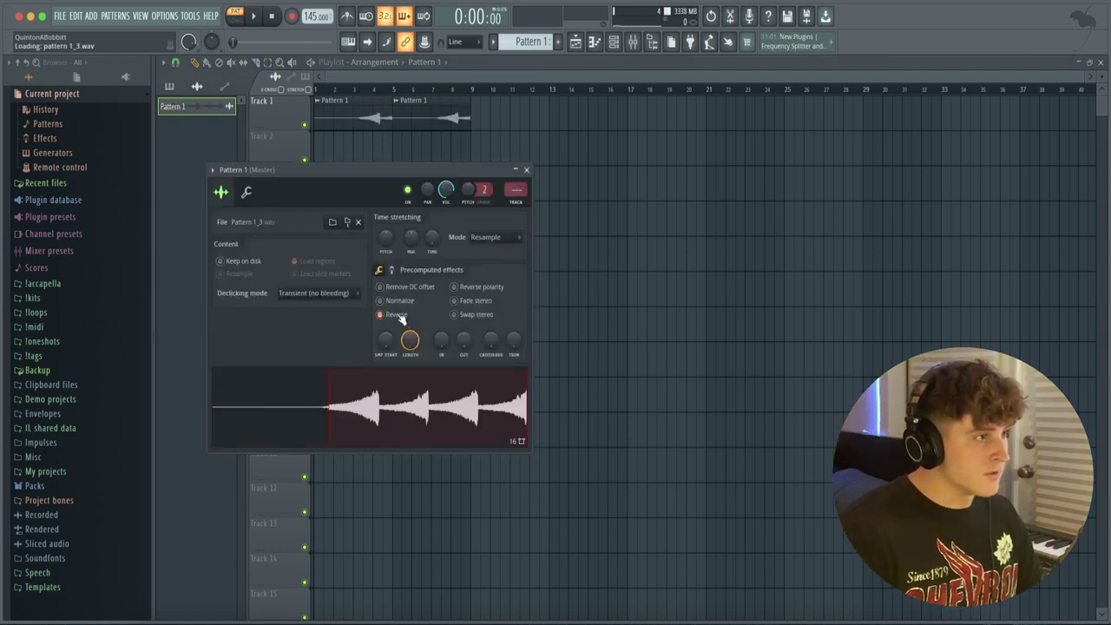
key(ctrl+b)
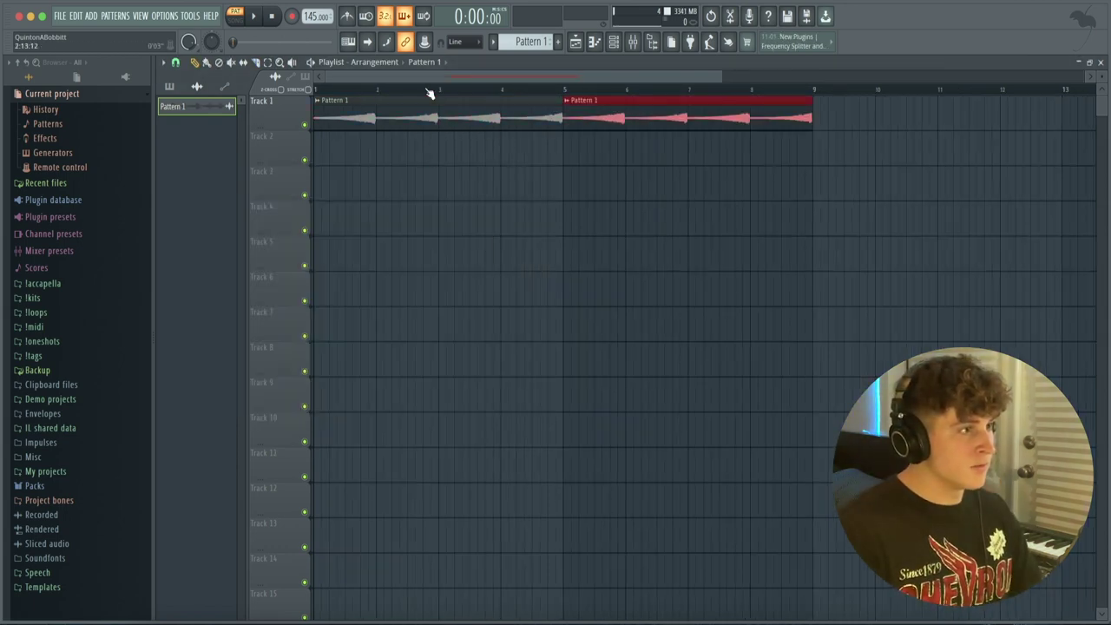
Switch to song mode and play back the reversed clips on Track 1 from bar 1
click(361, 89)
key(l)
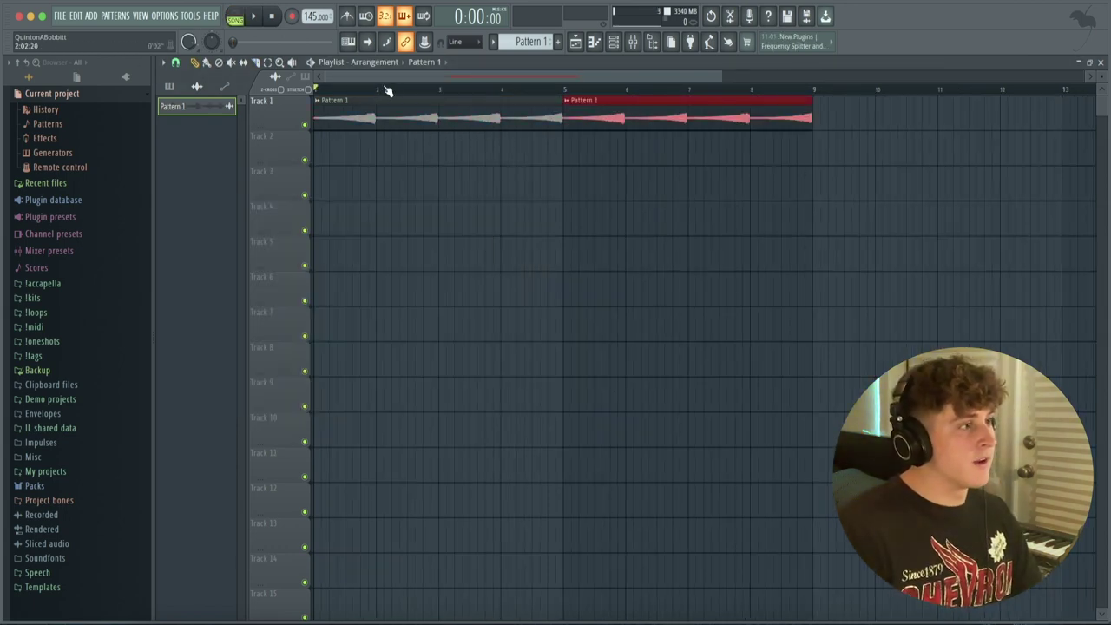
key(space)
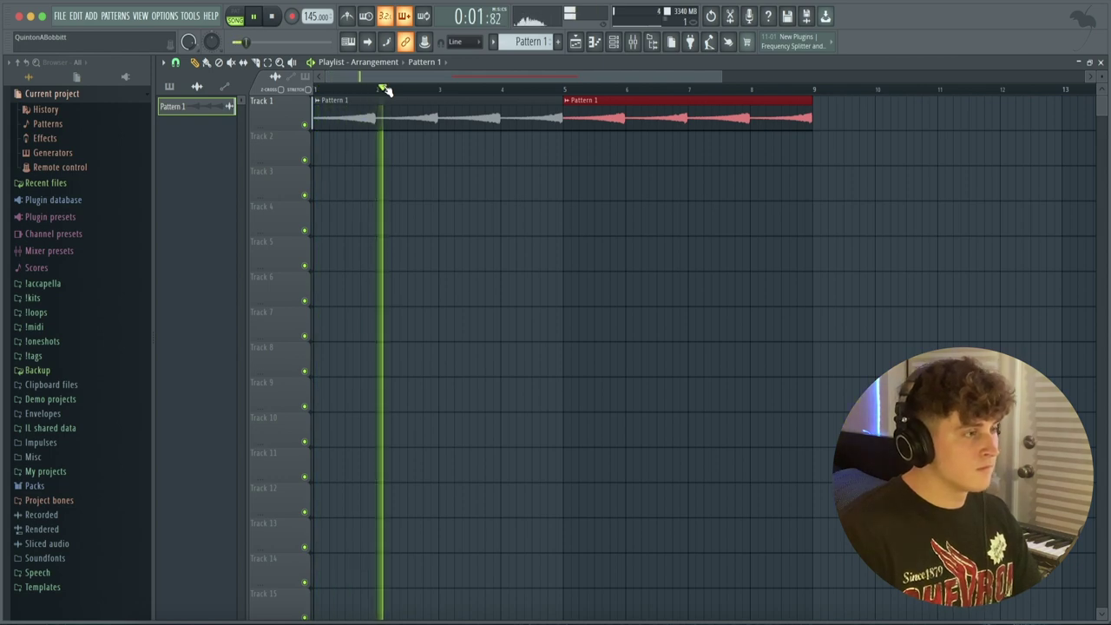
scroll(384, 90, down, 2)
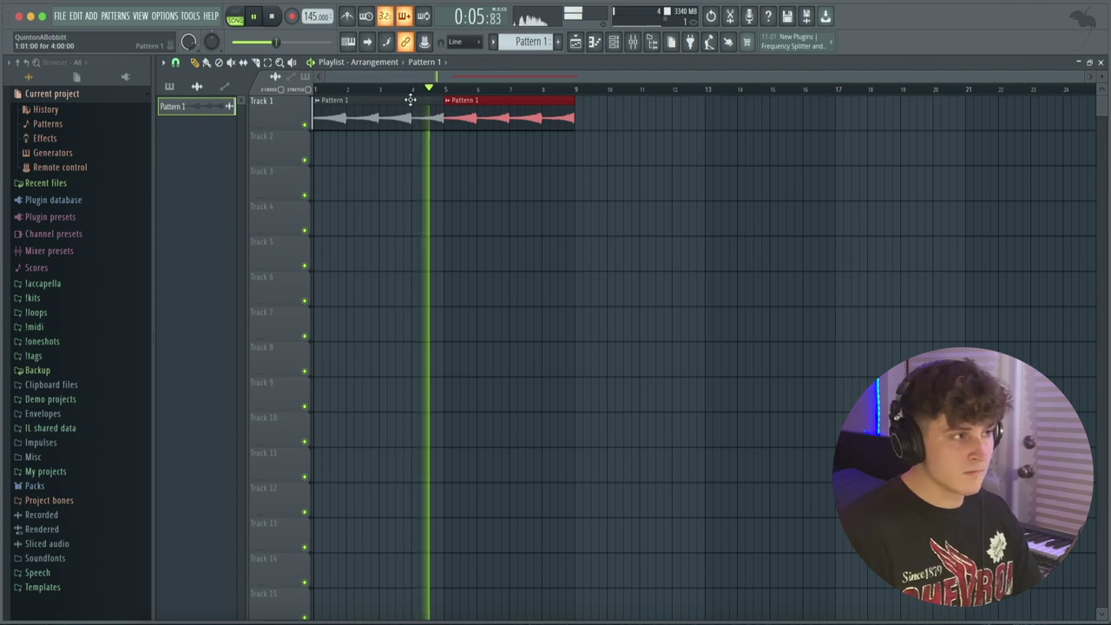
key(space)
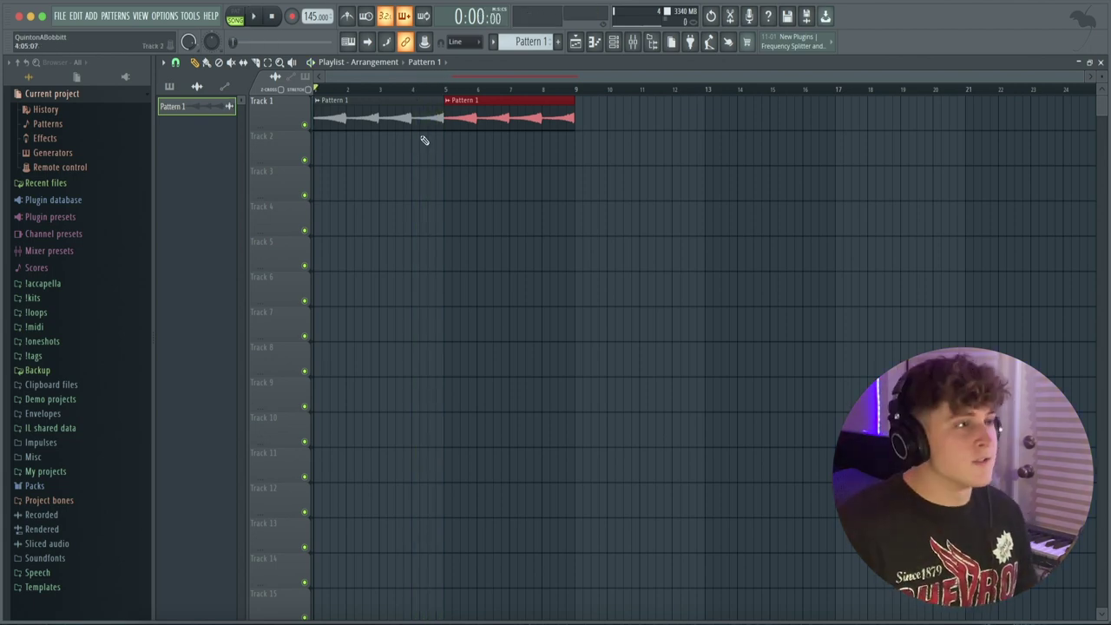
Route the Pattern 1 audio clip to mixer insert 1 and load RC-20 Retro Color in its first effect slot
double_click(422, 118)
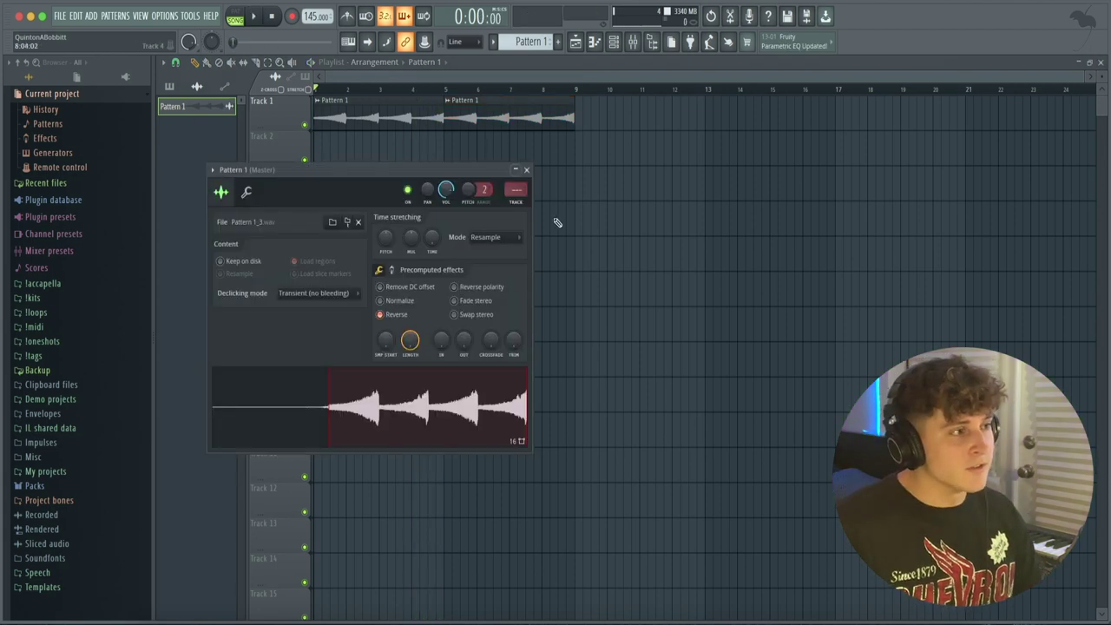
click(516, 202)
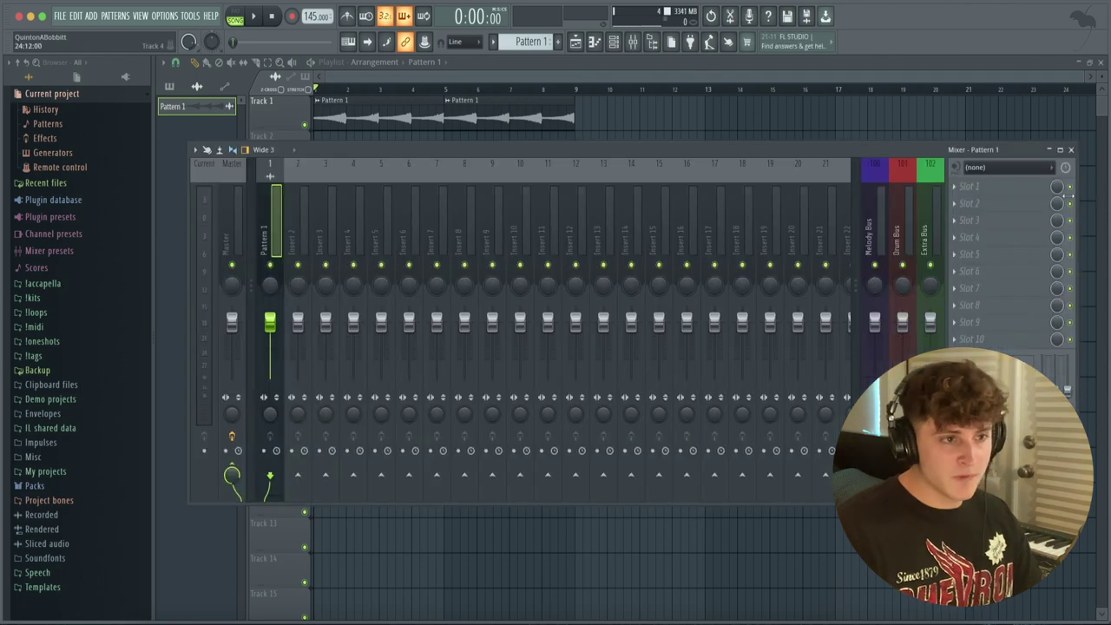
click(968, 185)
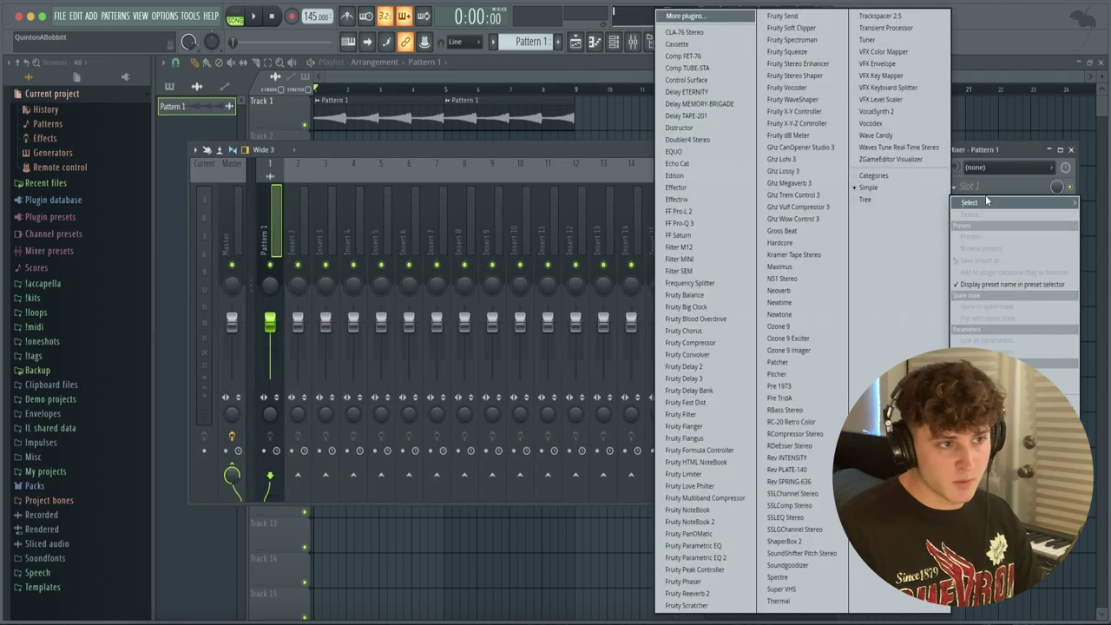
click(792, 422)
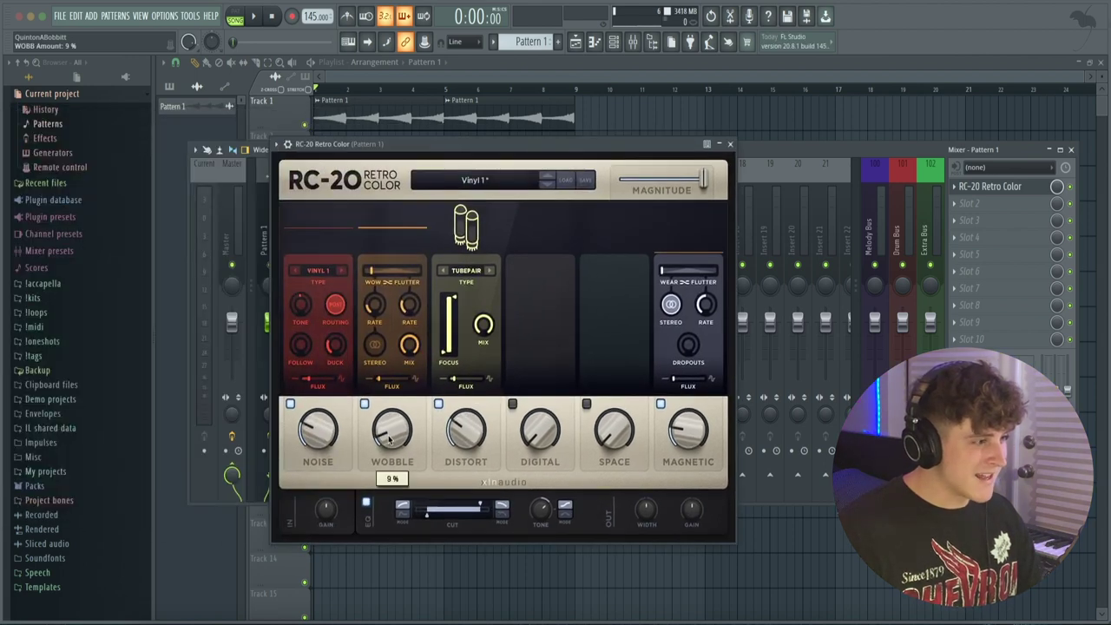
In RC-20, set Noise to 17%, narrow the EQ cut with the high end at 5401 Hz, and set Space to 10%
drag(319, 433, 307, 450)
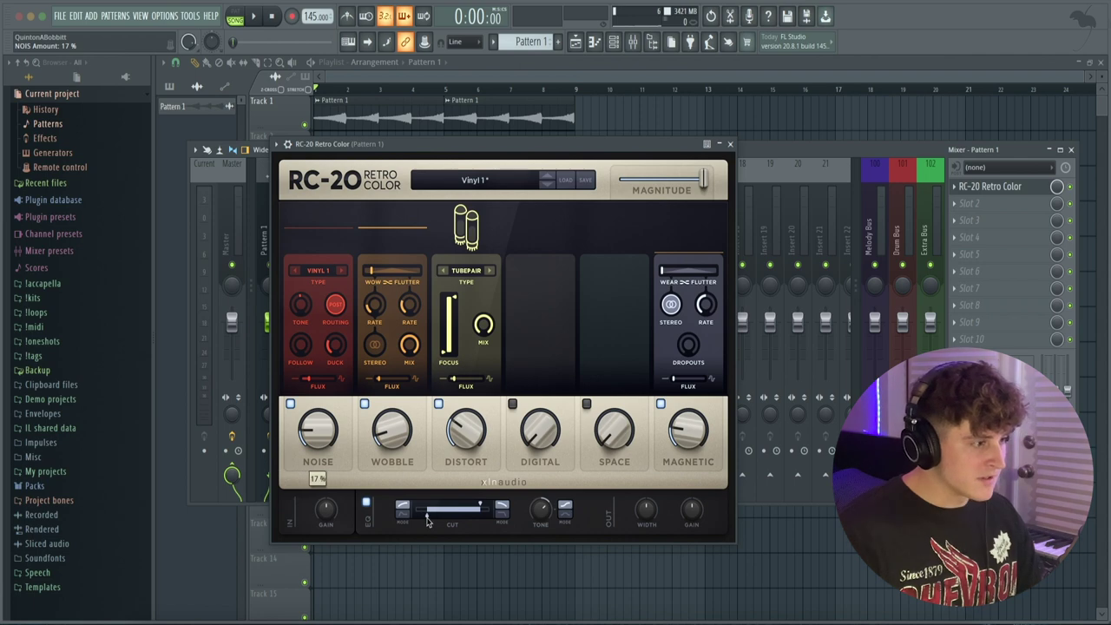
drag(482, 501, 478, 507)
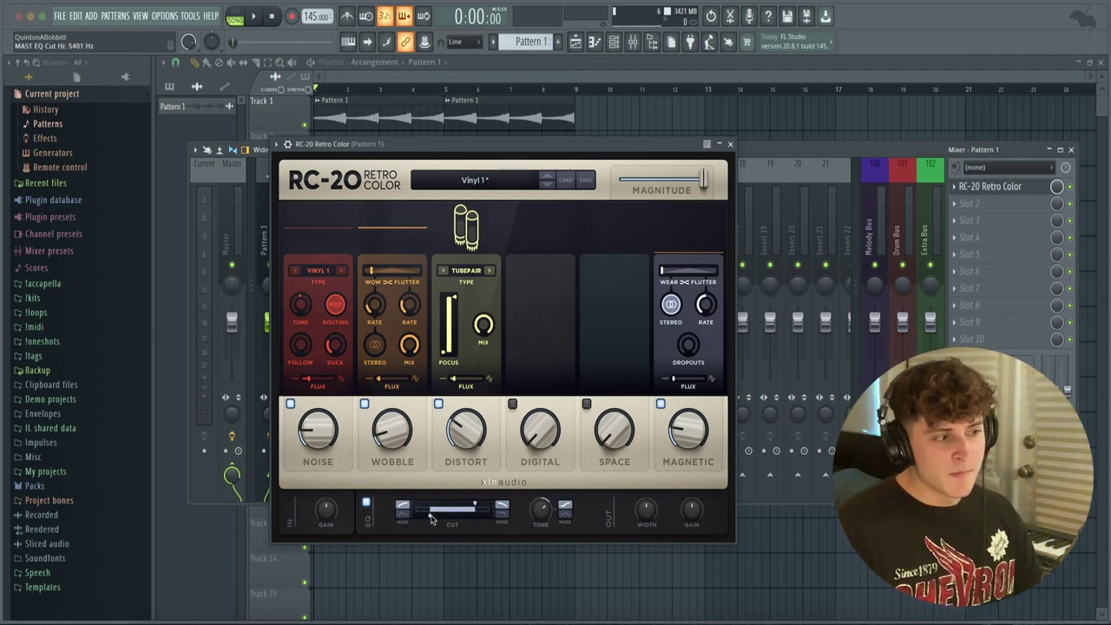
drag(609, 443, 609, 427)
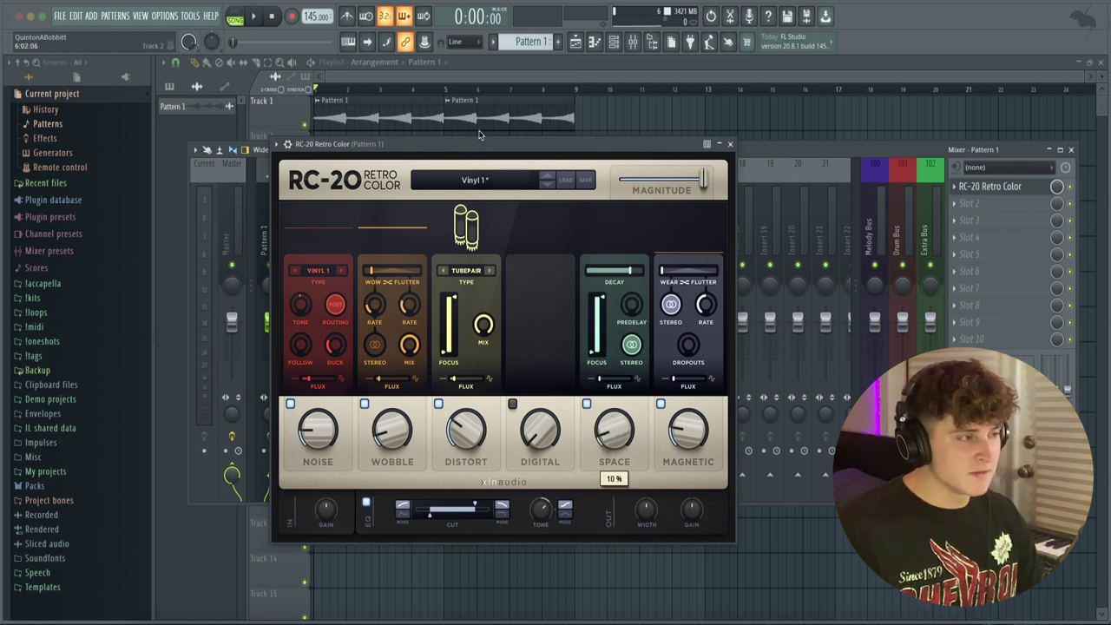
During playback, set RC-20's Noise to 11% and EQ high cut to about 3148 Hz, and fine-tune the Wobble amount
drag(453, 153, 552, 144)
key(space)
drag(415, 447, 415, 451)
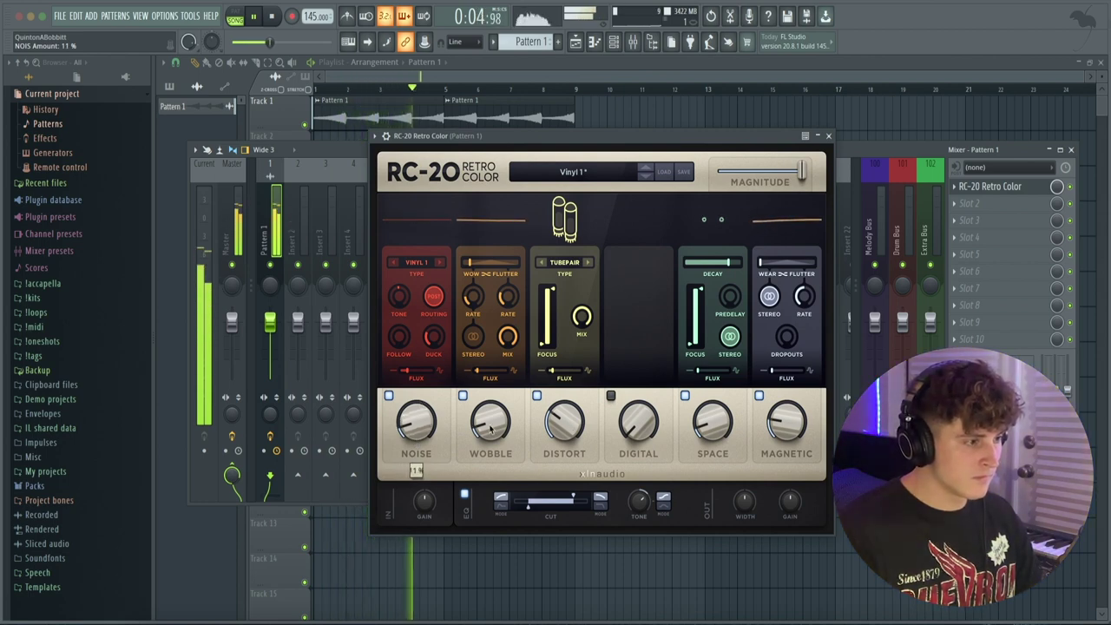
drag(529, 508, 567, 499)
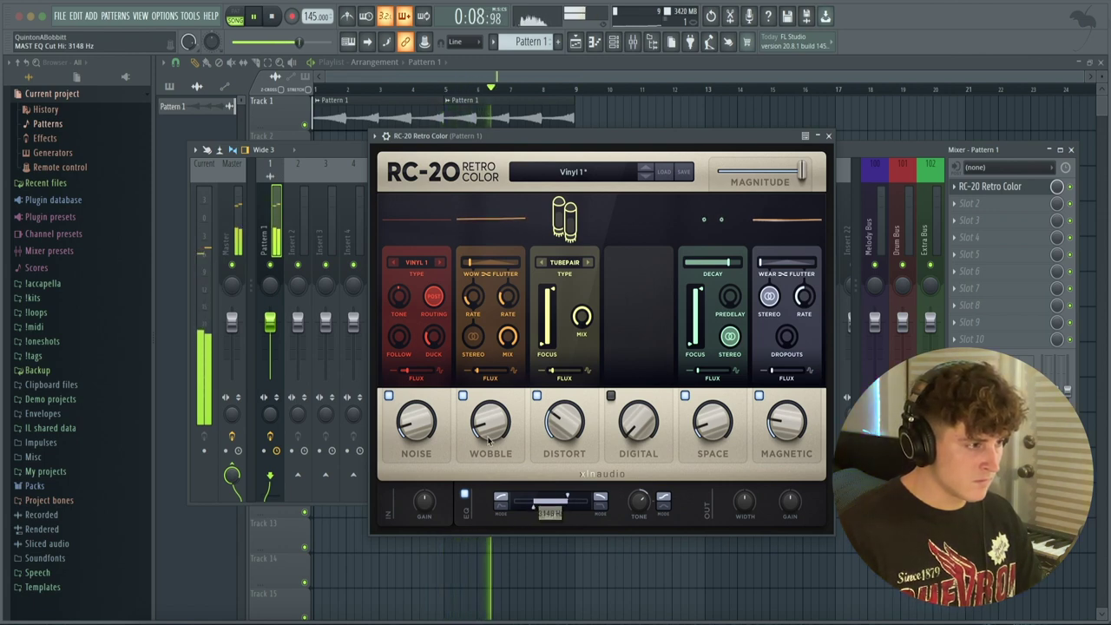
drag(474, 439, 475, 432)
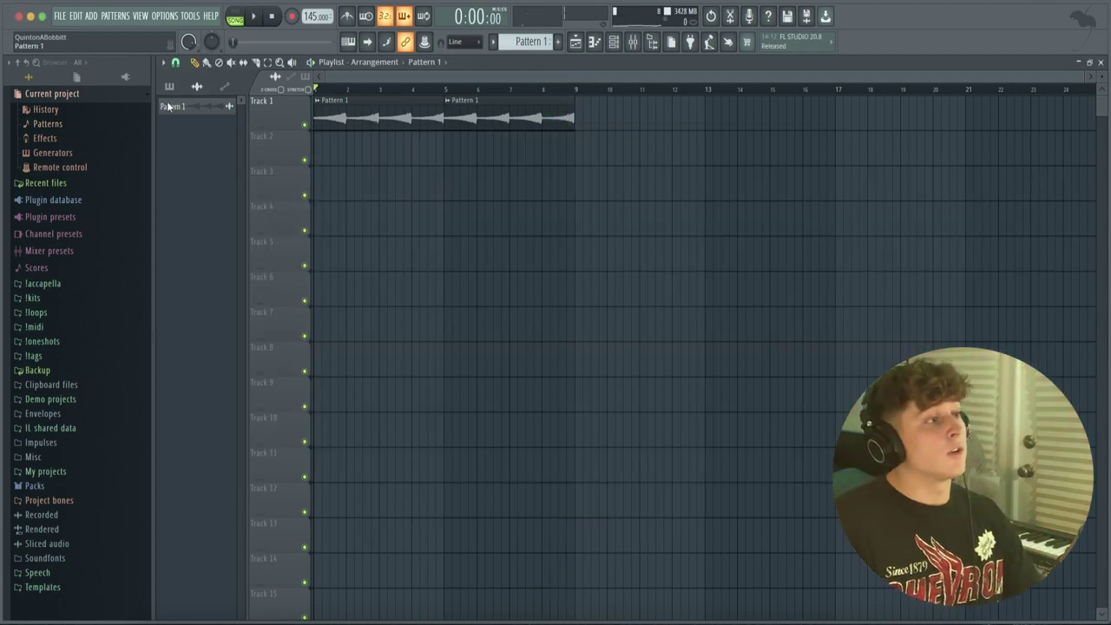
Create an empty Pattern 2 and place it on Track 2 of the playlist at bars 1 and 5
click(169, 87)
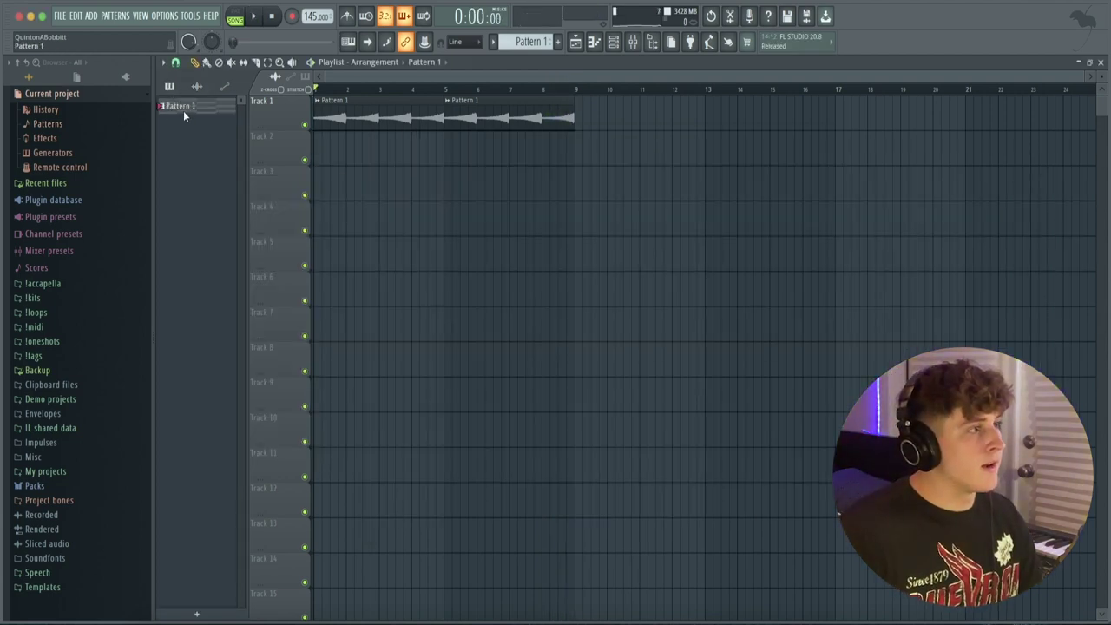
click(557, 41)
click(582, 58)
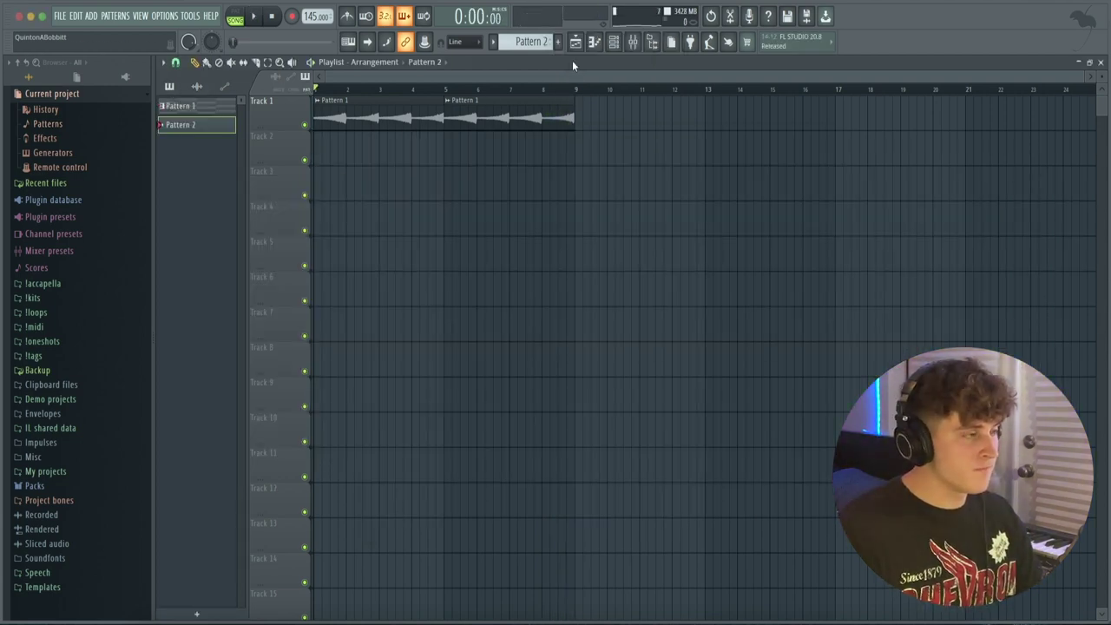
drag(184, 128, 448, 156)
key(ctrl+b)
Add an FL Keys channel to the channel rack and open its piano roll for Pattern 2
click(613, 41)
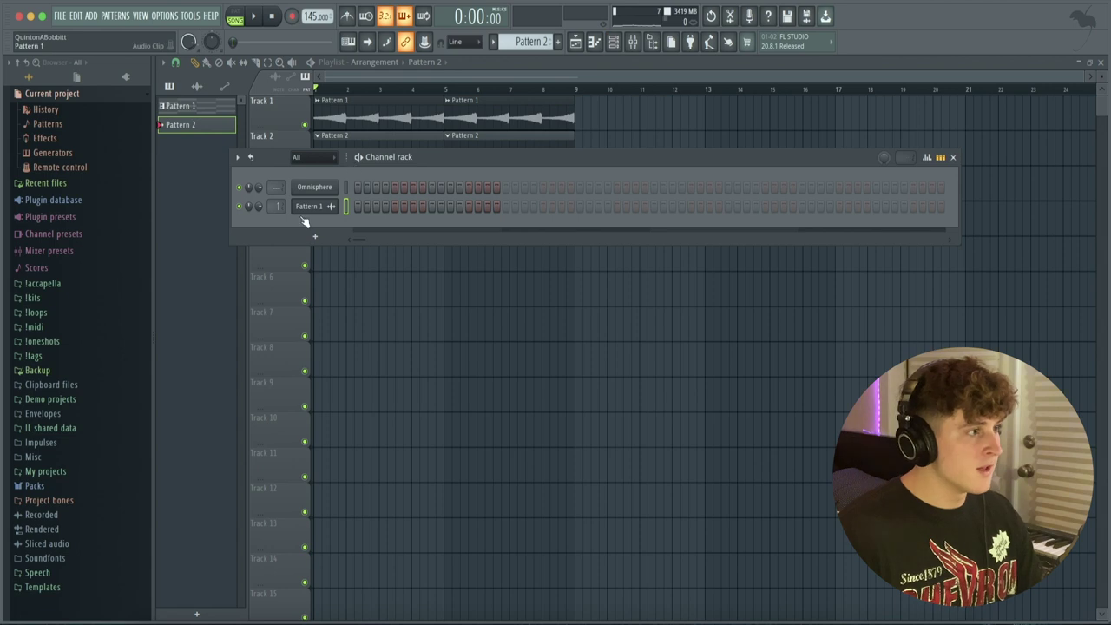
click(299, 221)
click(323, 258)
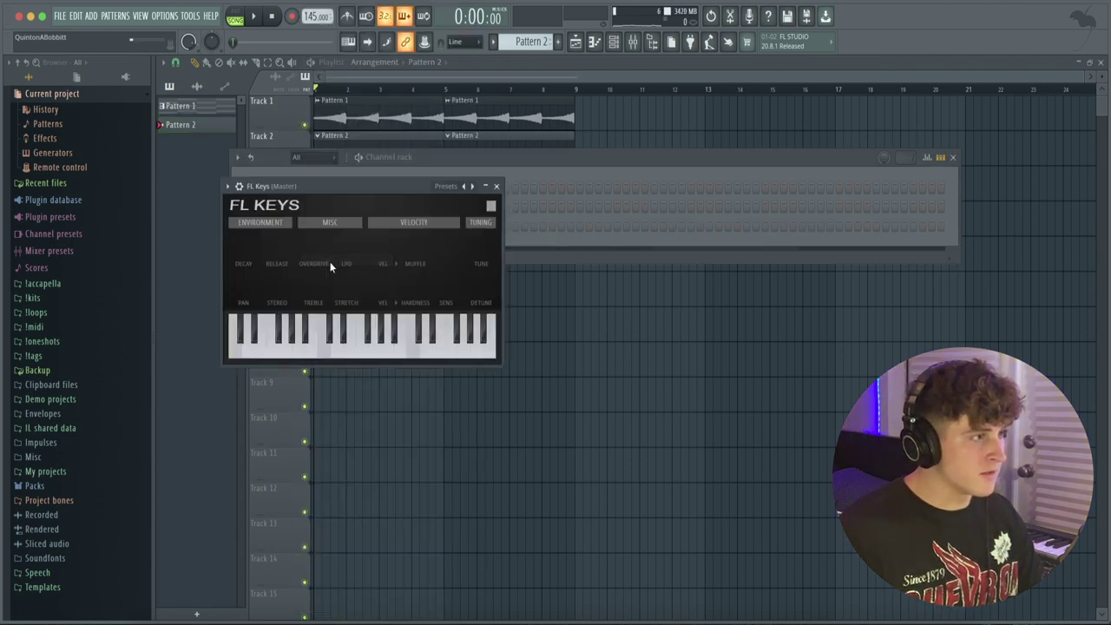
click(496, 184)
right_click(334, 221)
click(360, 225)
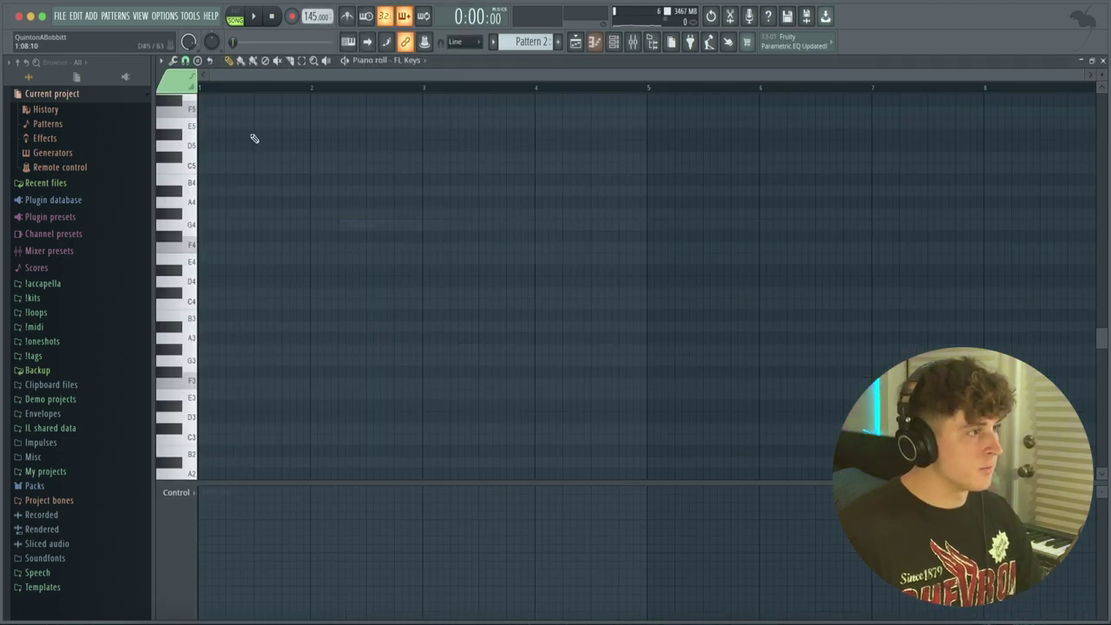
Place an F5 note at the start of bar 1 and shorten it to two steps
scroll(260, 87, up, 4)
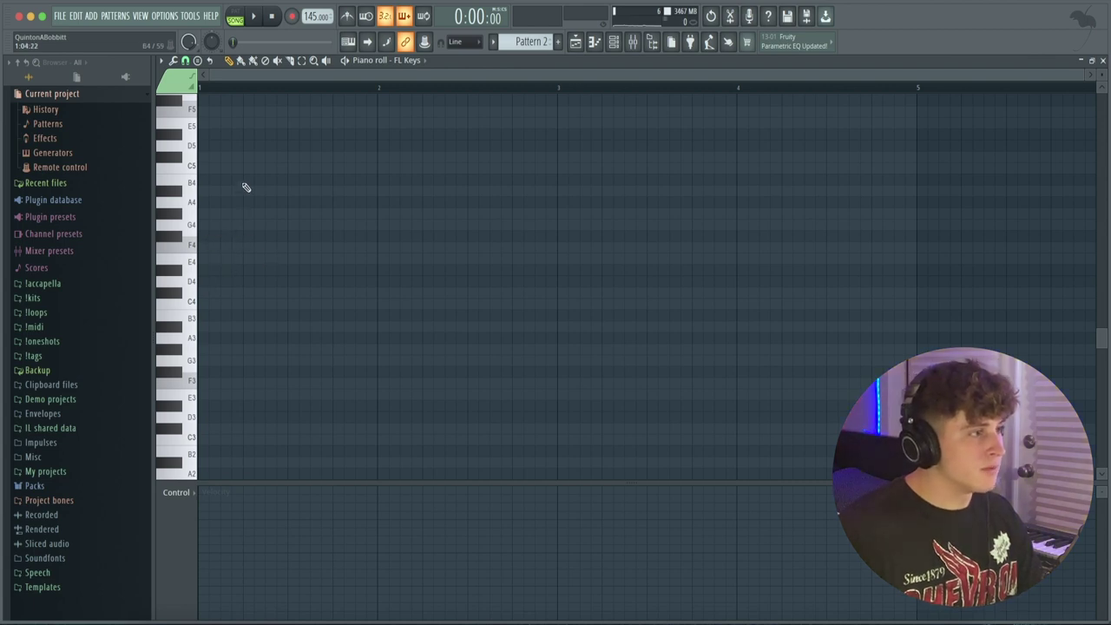
click(232, 236)
key(ctrl+z)
scroll(230, 191, up, 2)
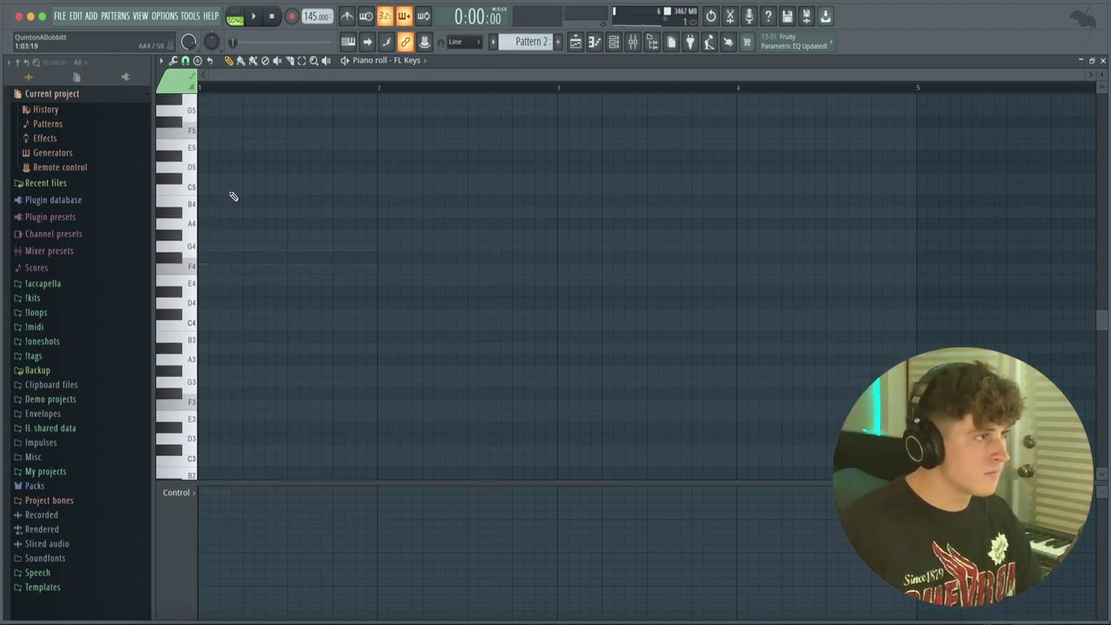
click(228, 169)
drag(376, 169, 213, 172)
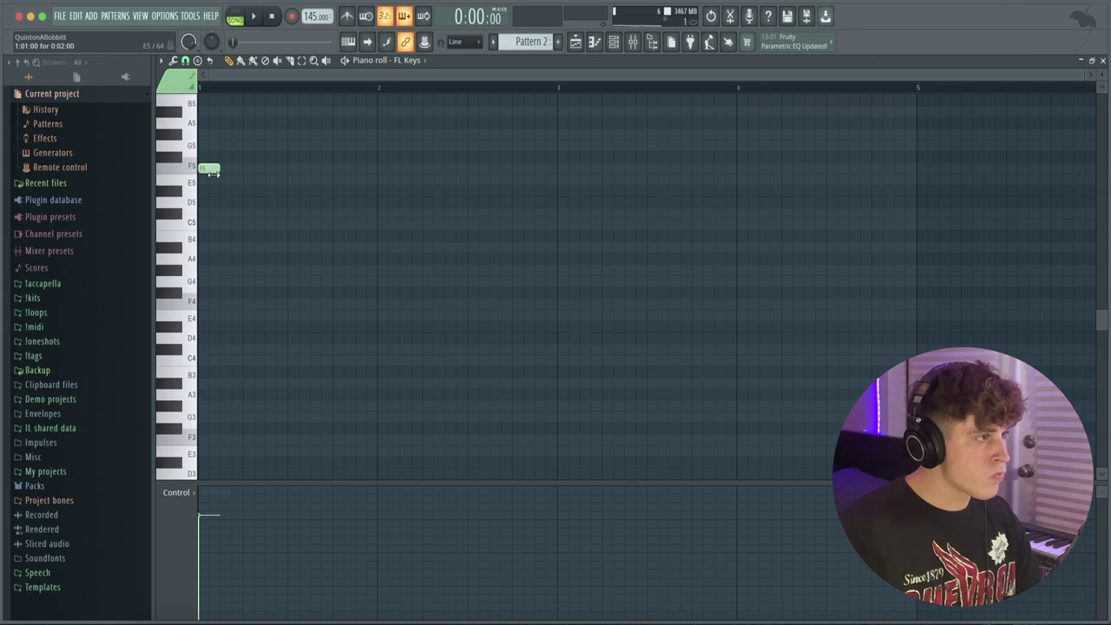
Add two-step C6, C#6 and C6 notes after the F5, leaving a two-step gap before the C#6
scroll(233, 200, up, 4)
click(230, 172)
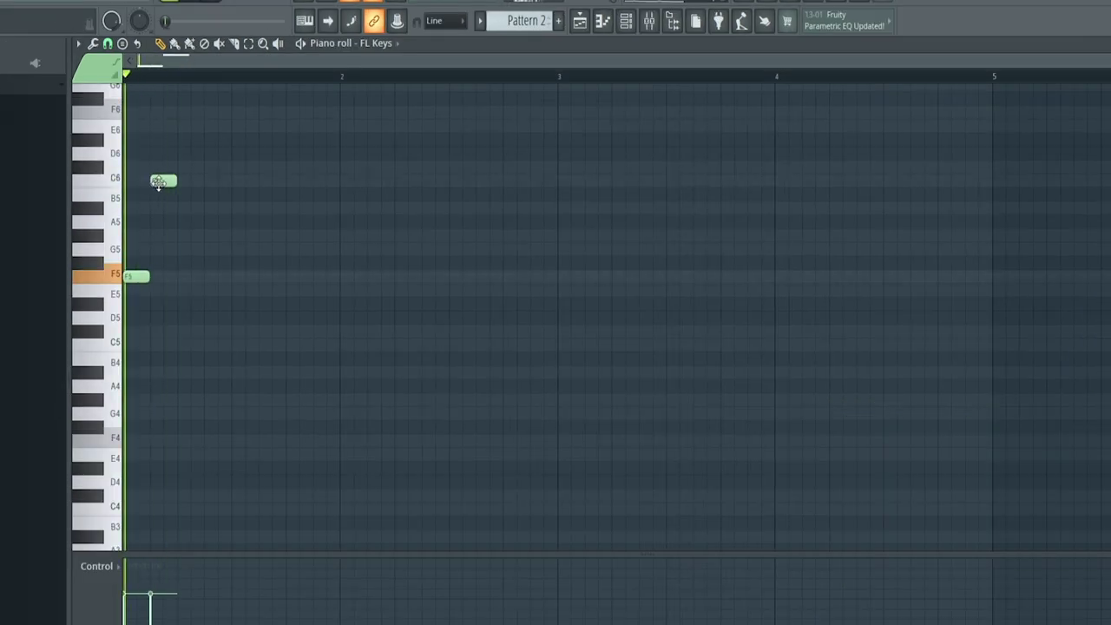
click(183, 167)
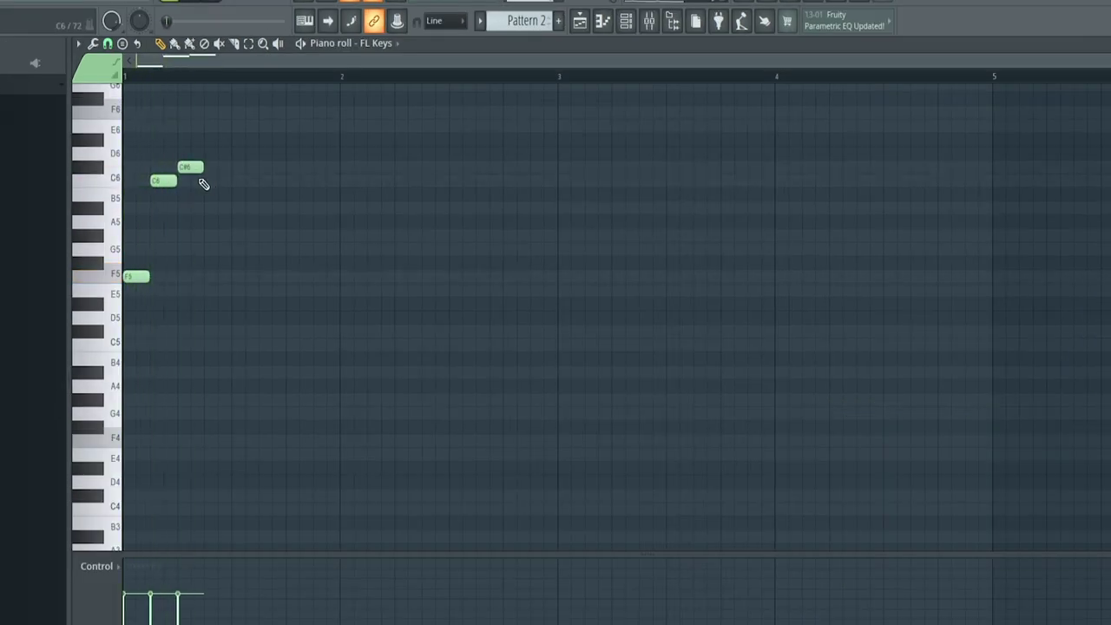
click(207, 179)
right_click(226, 182)
drag(188, 168, 209, 168)
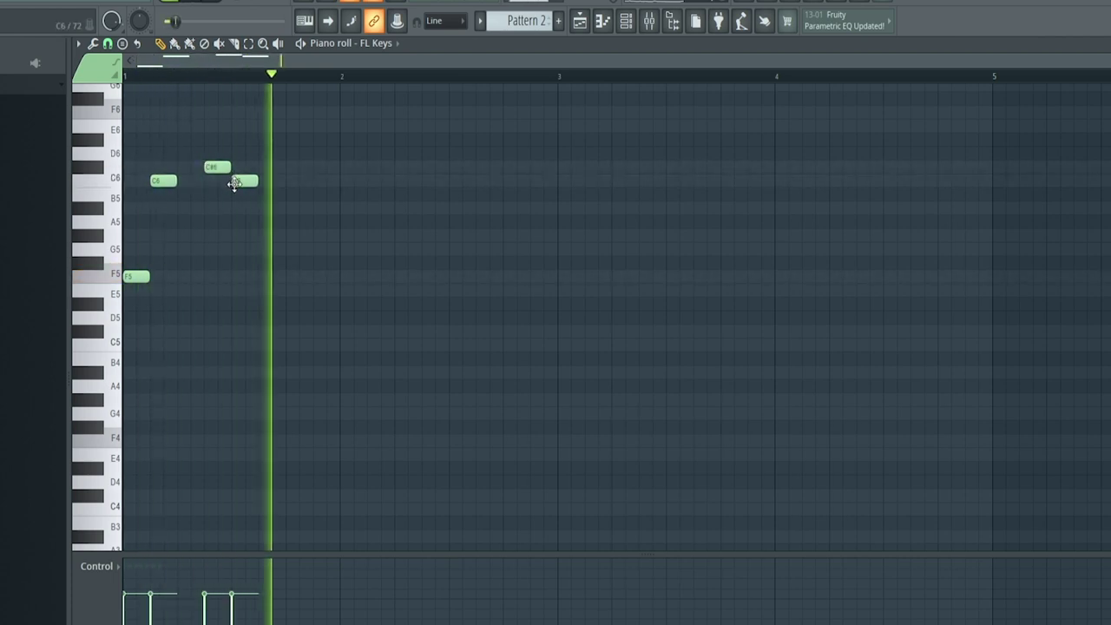
Continue the melody downward with two-step G#5 and G5 notes directly after the second C6
click(263, 210)
drag(264, 210, 258, 241)
click(291, 249)
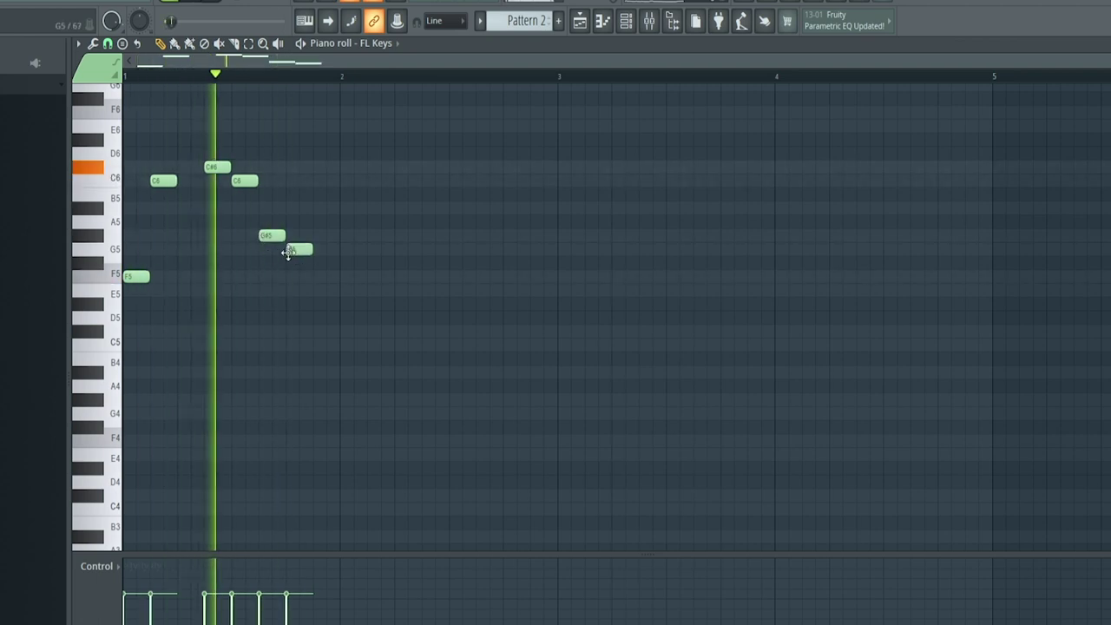
Repeat the phrase directly after the G5, end it with F5 and E5 notes, and extend the melody across four bars
drag(348, 280, 130, 159)
key(ctrl+b)
mouse_move(323, 280)
mouse_down()
mouse_move(334, 279)
mouse_move(319, 277)
mouse_up()
click(426, 303)
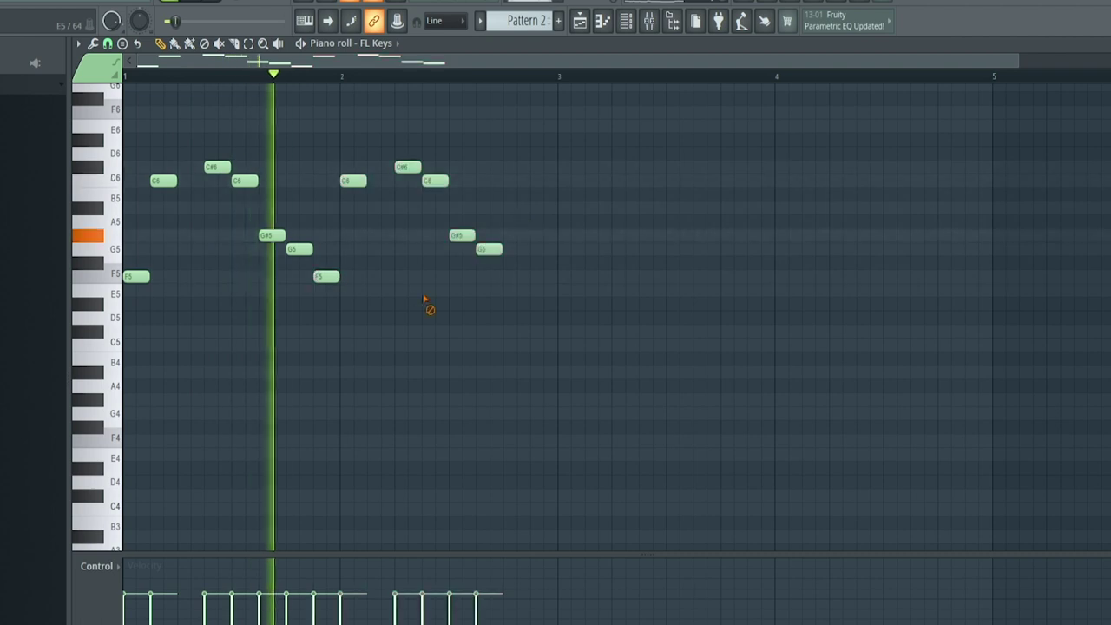
click(496, 277)
key(space)
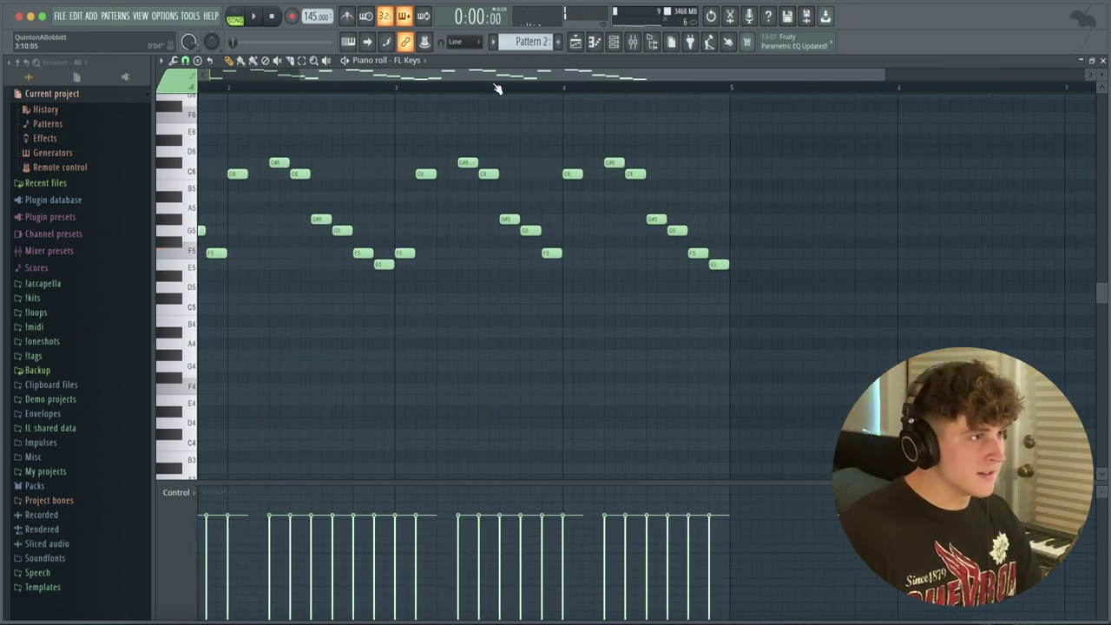
drag(495, 86, 250, 96)
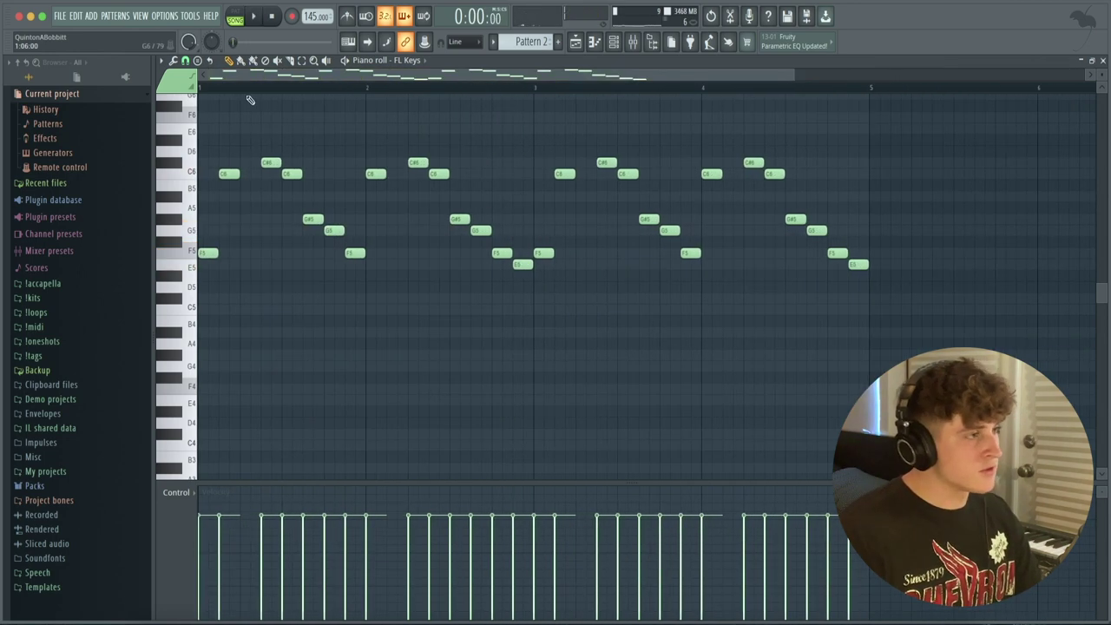
Route FL Keys to mixer insert 2 and load Ghz Megaverb 3 in its first slot with Decay at 3.0
click(615, 43)
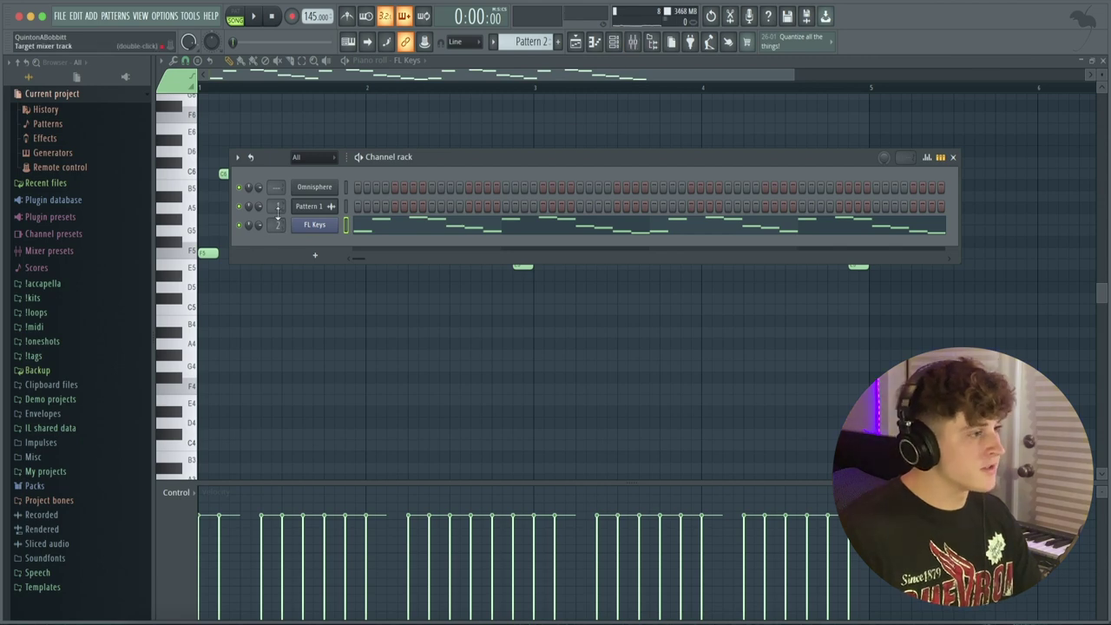
click(631, 43)
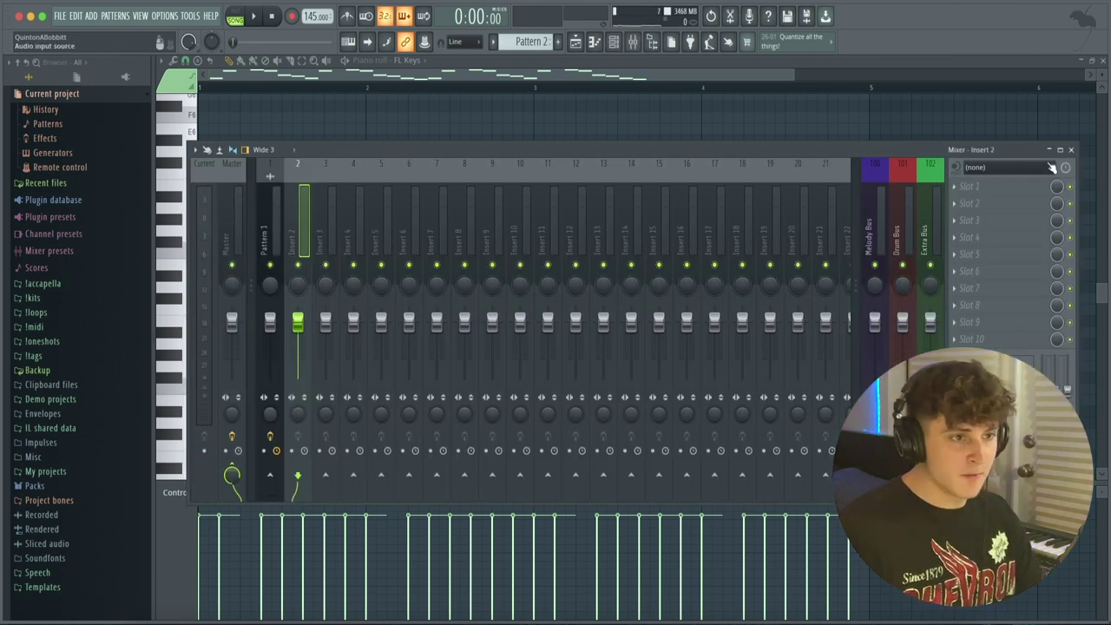
click(957, 186)
click(818, 183)
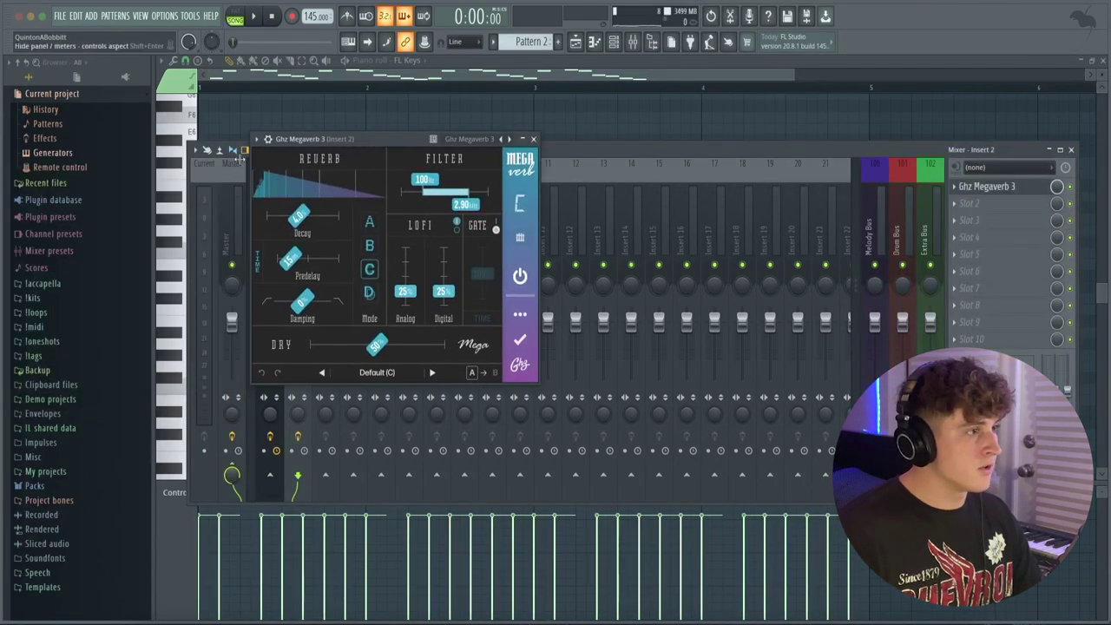
drag(333, 139, 350, 140)
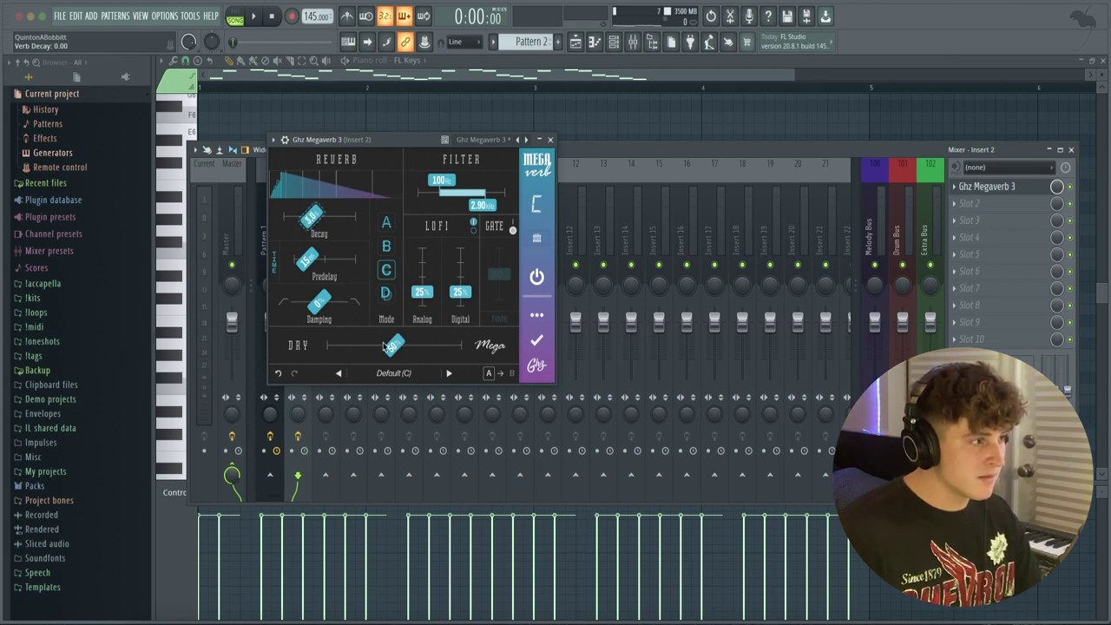
Lower the Ghz Megaverb 3 master mix toward the dry side while auditioning the song
key(space)
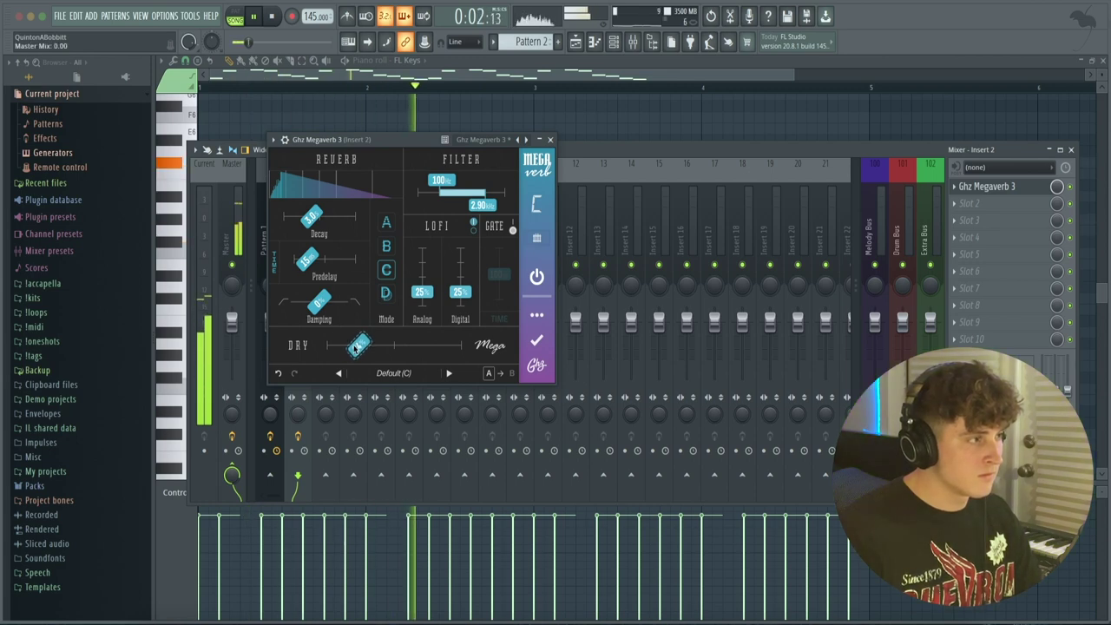
click(549, 139)
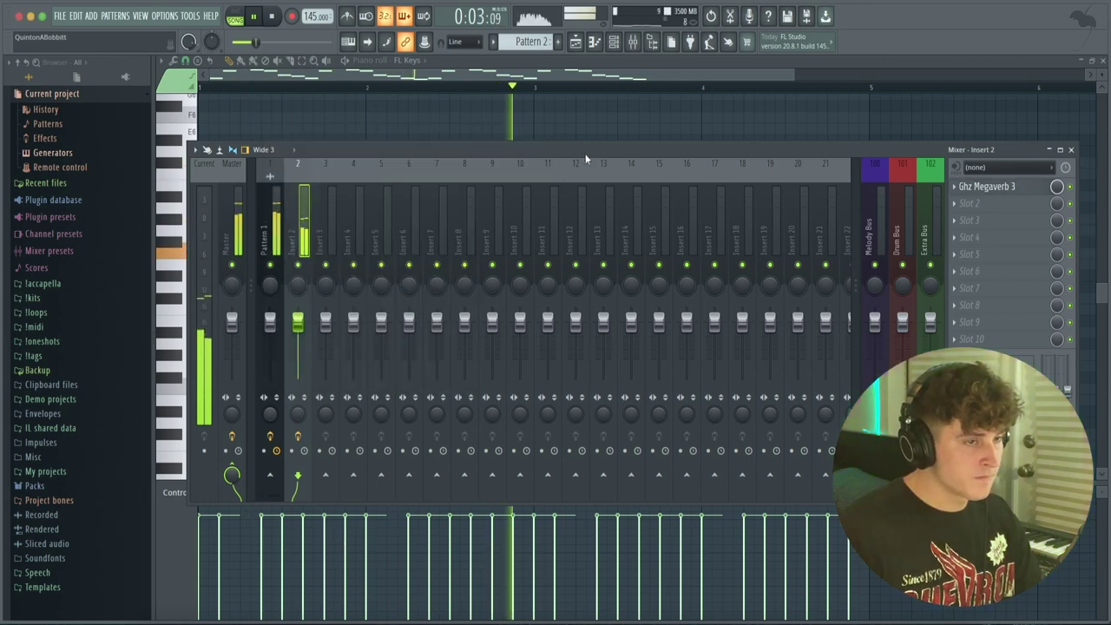
key(space)
Load RC-20 Retro Color in insert 2's second slot with the Vinyl 1 preset, Noise off and the EQ high cut at 5117 Hz
click(987, 201)
click(816, 422)
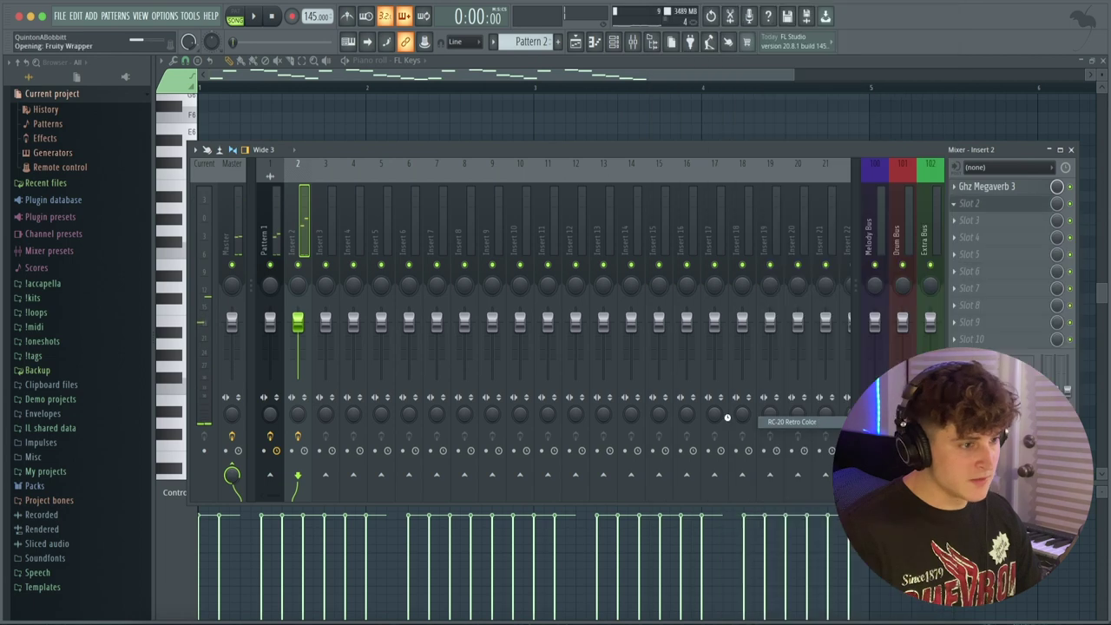
drag(143, 164, 443, 166)
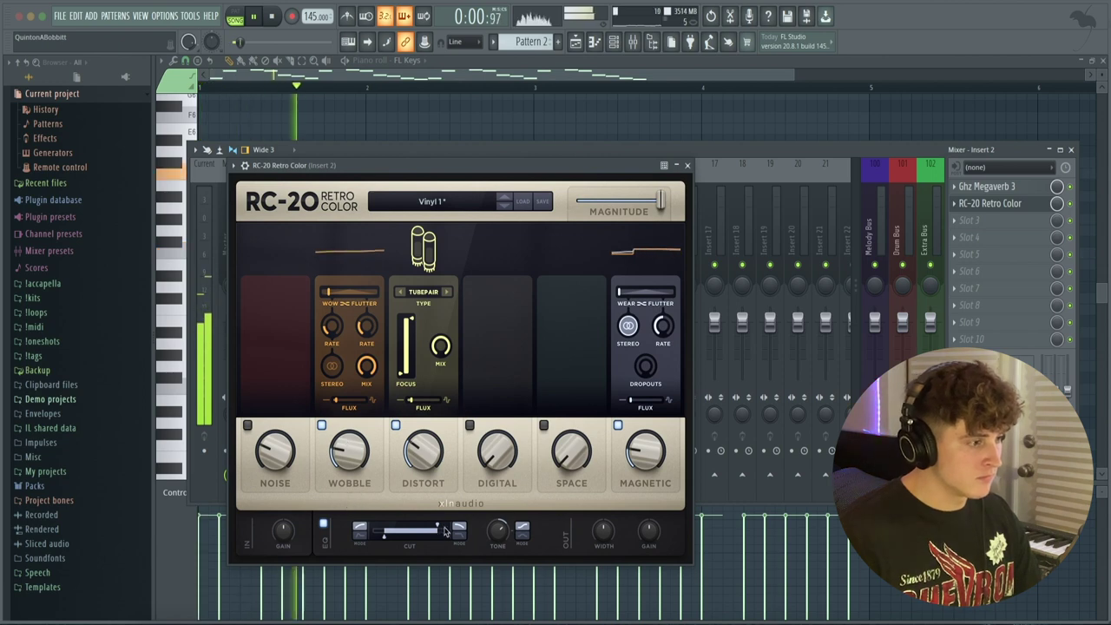
mouse_move(438, 528)
mouse_down()
mouse_move(389, 539)
mouse_move(437, 525)
mouse_up()
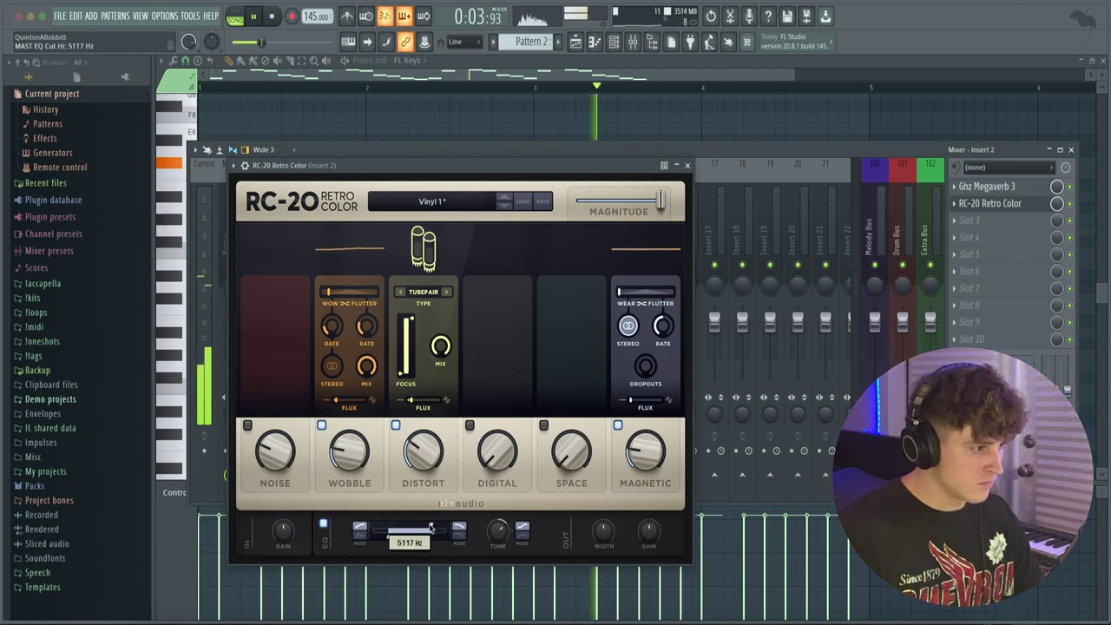
click(687, 165)
Load Fruity Parametric EQ 2 in the third effect slot of insert 2
click(998, 220)
click(1001, 222)
key(space)
click(1004, 223)
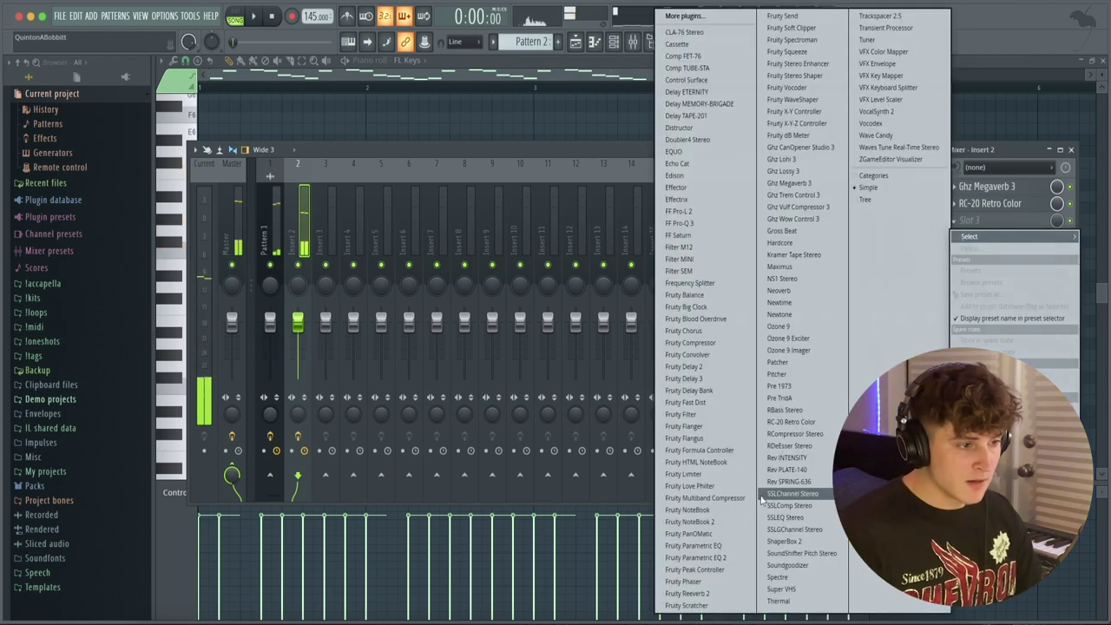
click(713, 559)
Roll off the lows and highs in Fruity Parametric EQ 2 by lowering and moving inward its two lowest and two highest bands
drag(409, 226, 393, 277)
key(space)
mouse_move(215, 227)
mouse_down()
mouse_move(236, 301)
mouse_move(220, 247)
mouse_up()
drag(235, 301, 250, 301)
drag(384, 298, 387, 298)
click(563, 121)
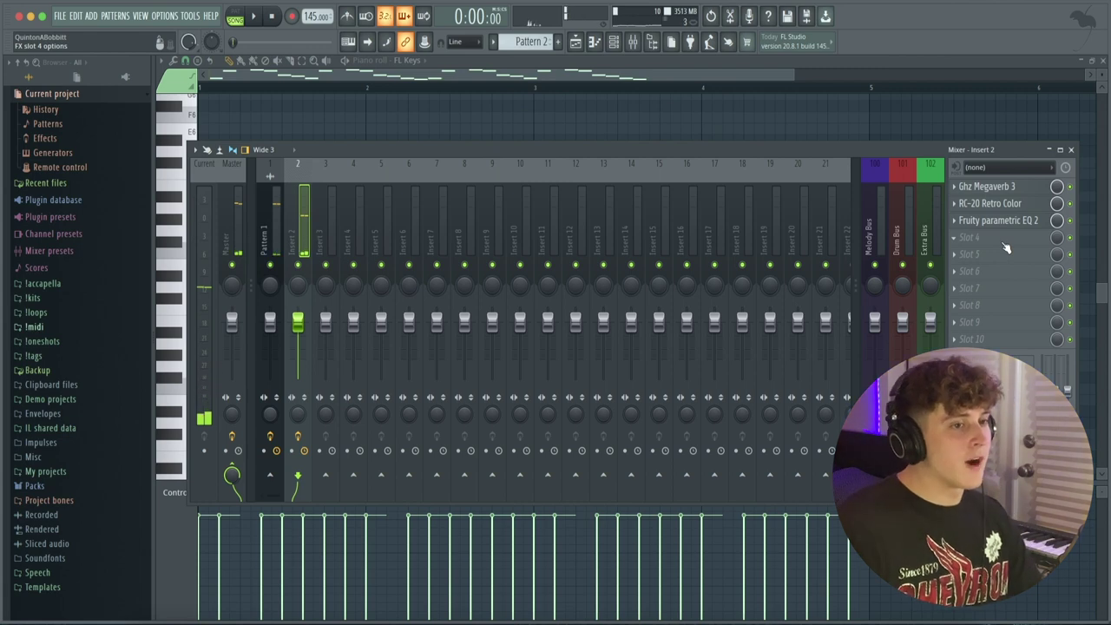
Load Gross Beat in the fourth slot and shape its time envelope as a single curve falling to about the second grid line
click(1001, 241)
click(798, 232)
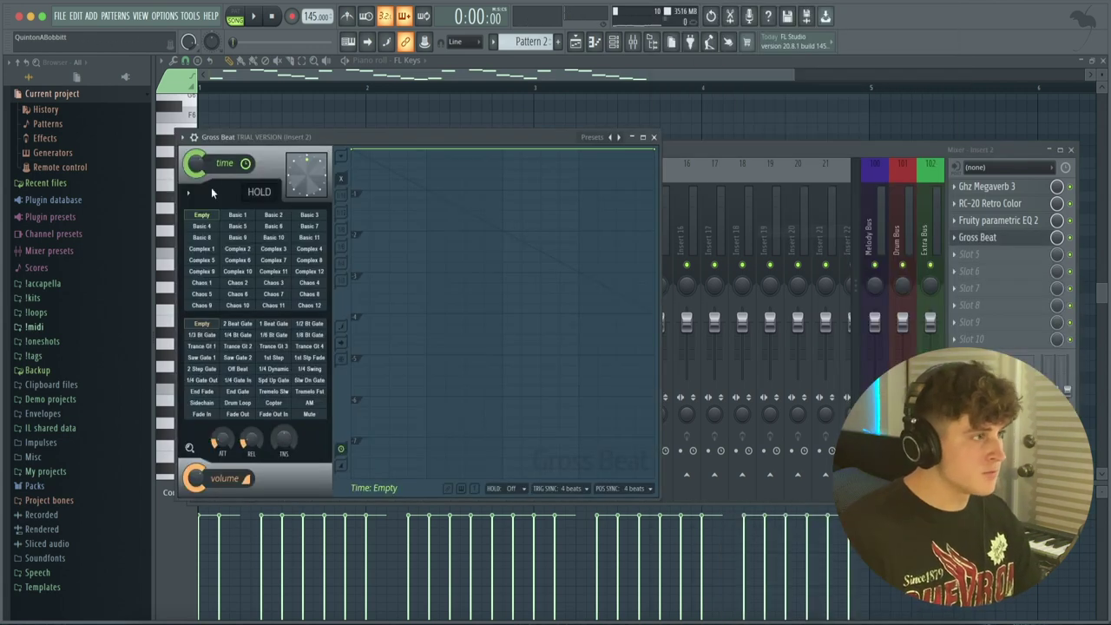
right_click(655, 190)
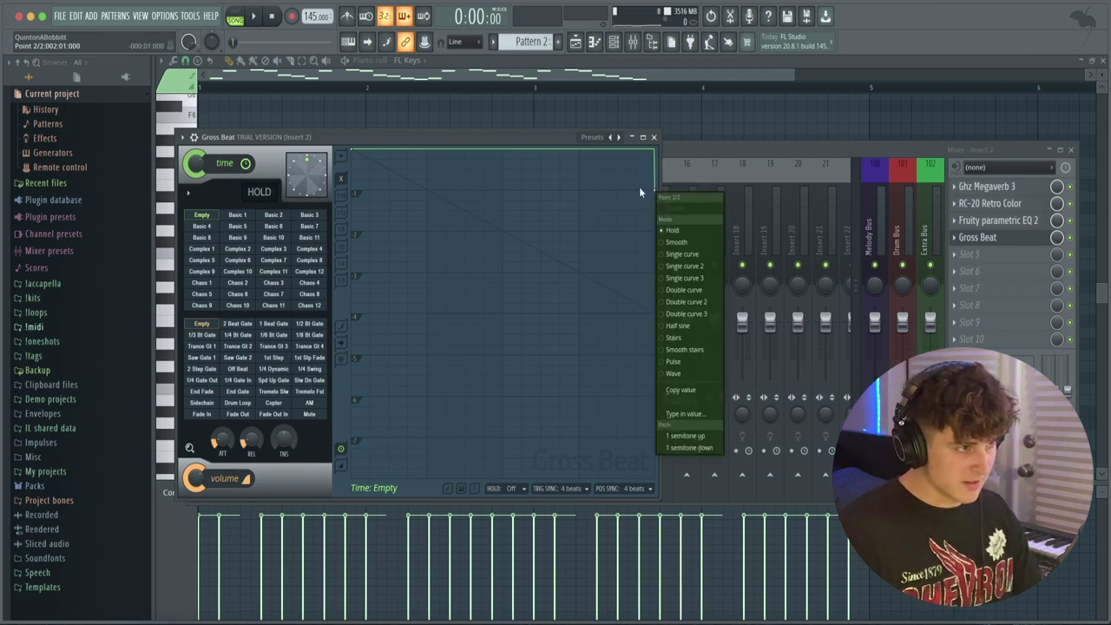
click(700, 254)
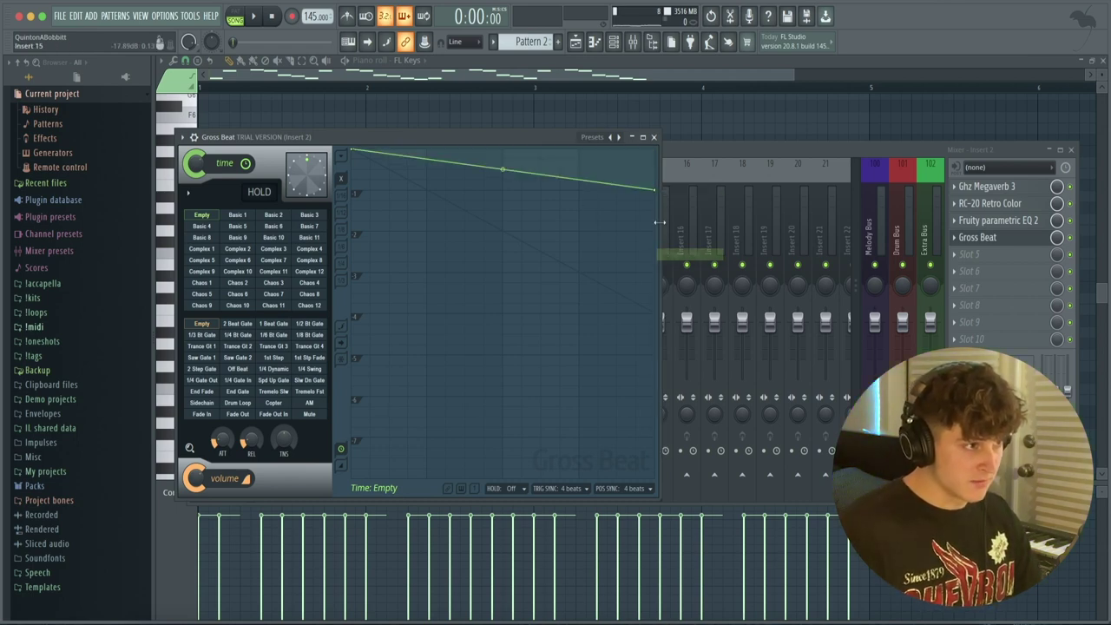
key(space)
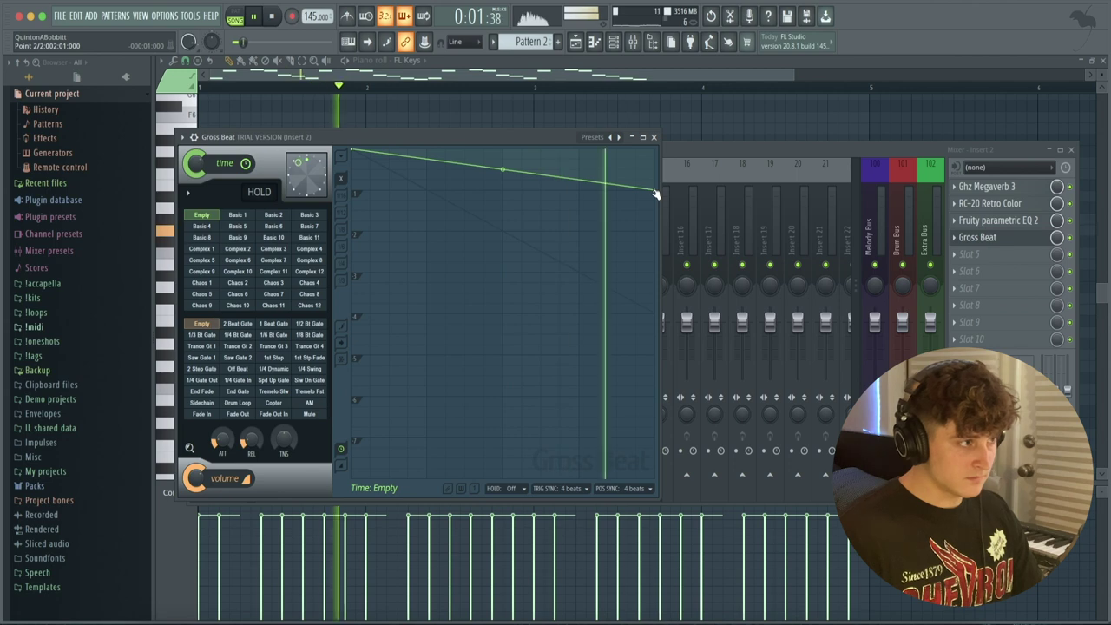
drag(655, 192, 655, 231)
key(space)
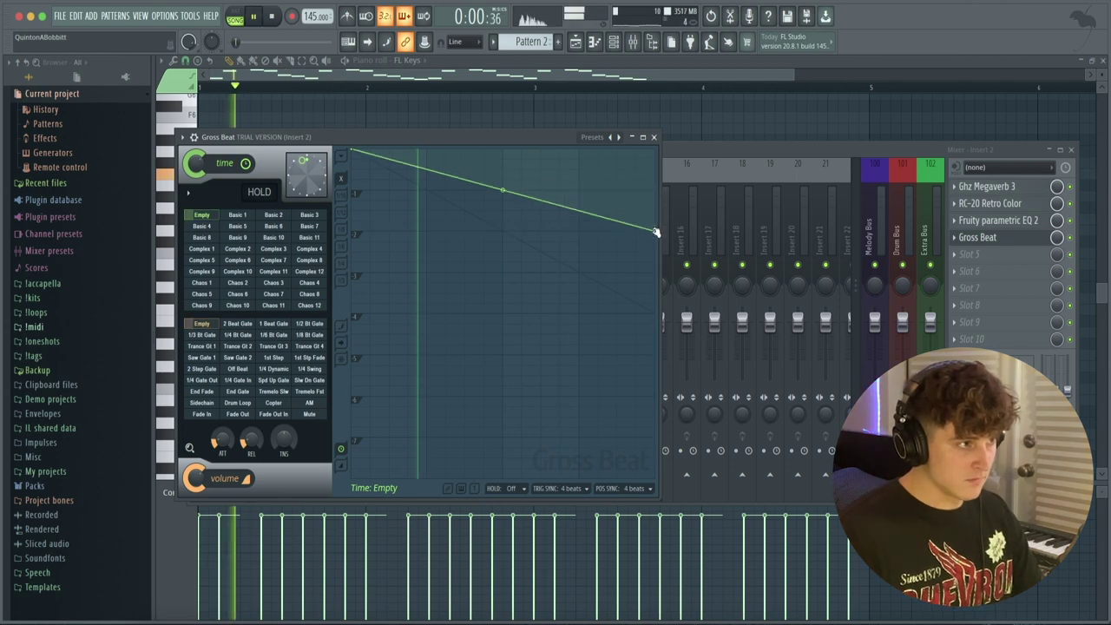
click(655, 138)
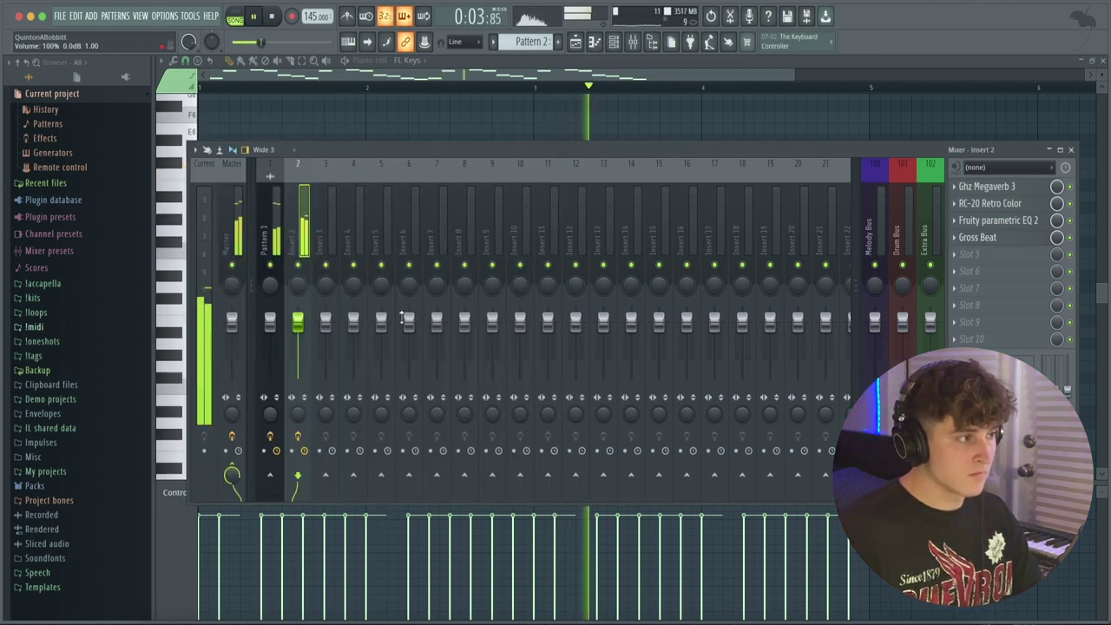
Raise the band 7 high shelf in Fruity Parametric EQ 2 to about 4611 Hz
click(997, 221)
drag(393, 298, 404, 297)
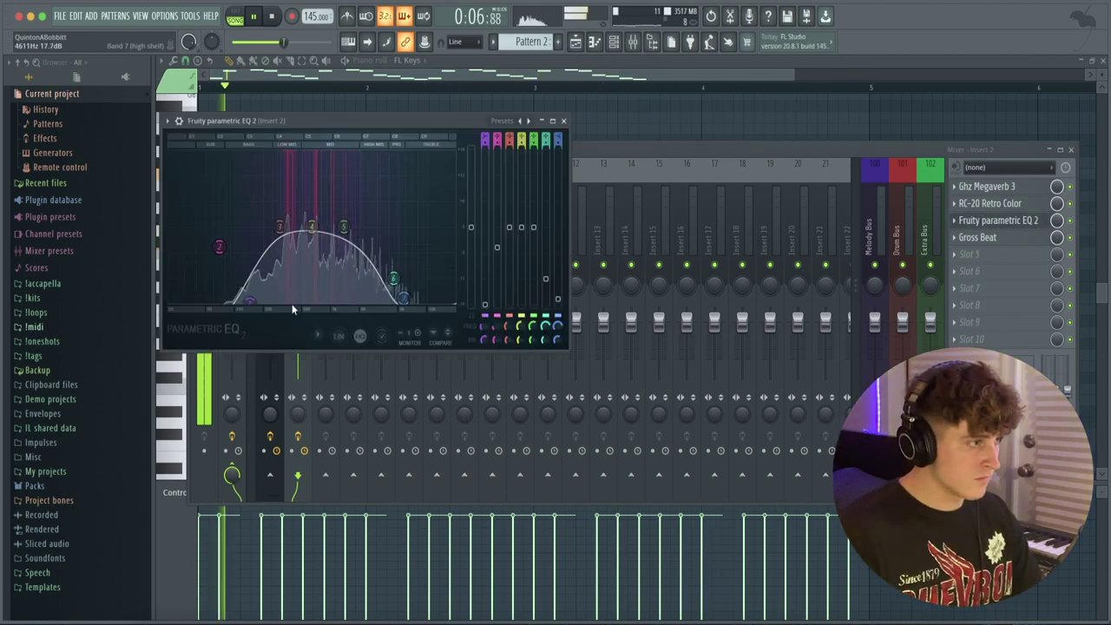
click(563, 121)
Create an empty Pattern 3 and place it on Track 3 of the playlist beneath the melody clips
click(612, 53)
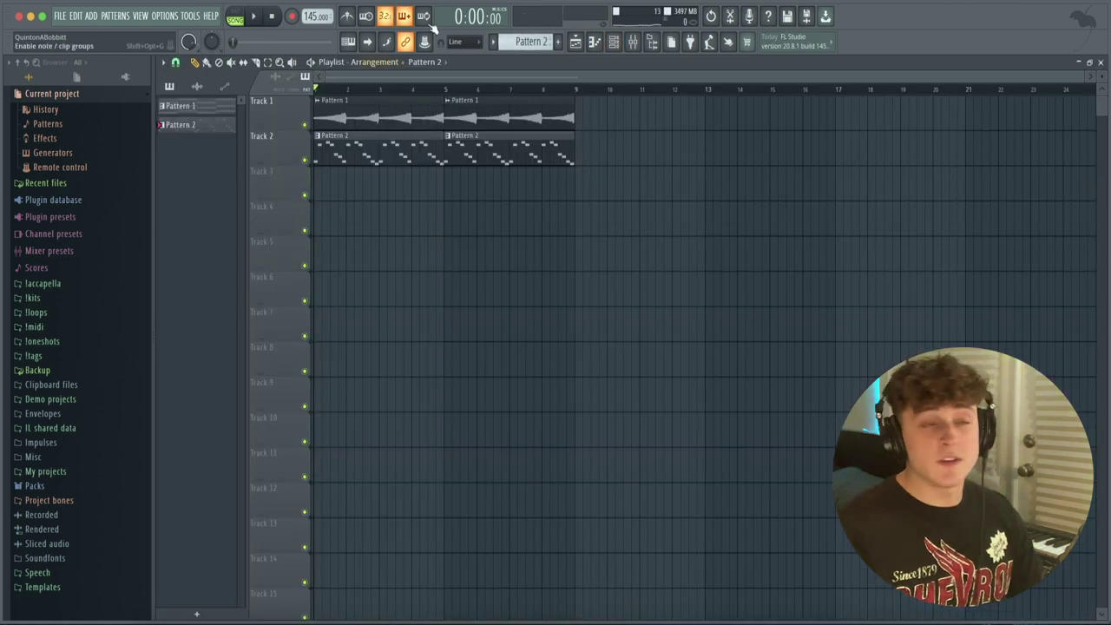
click(494, 42)
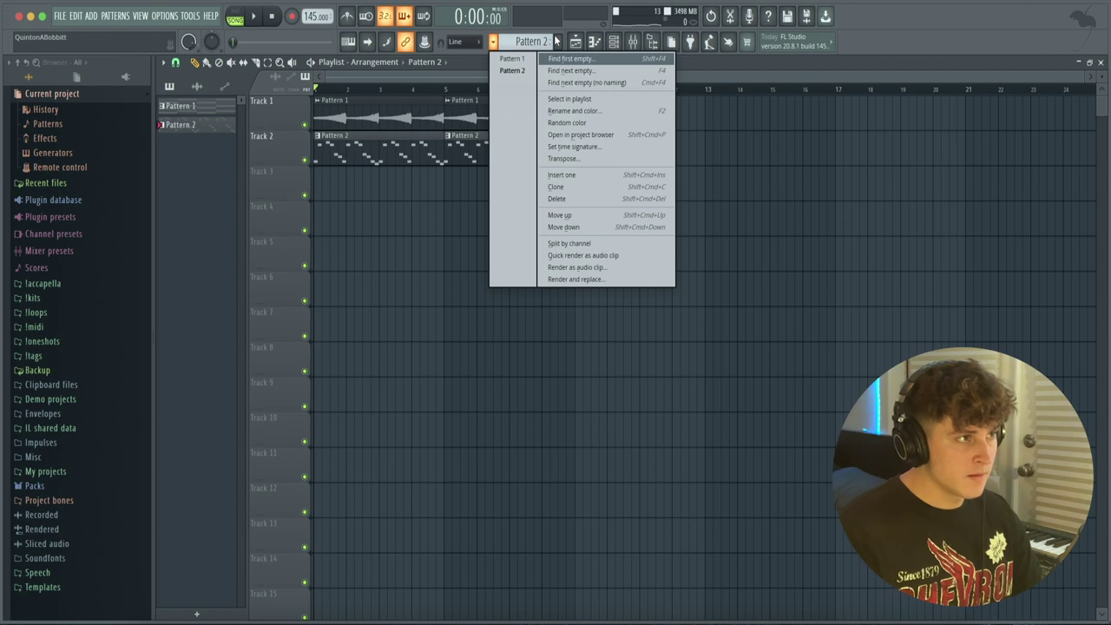
click(512, 70)
click(560, 42)
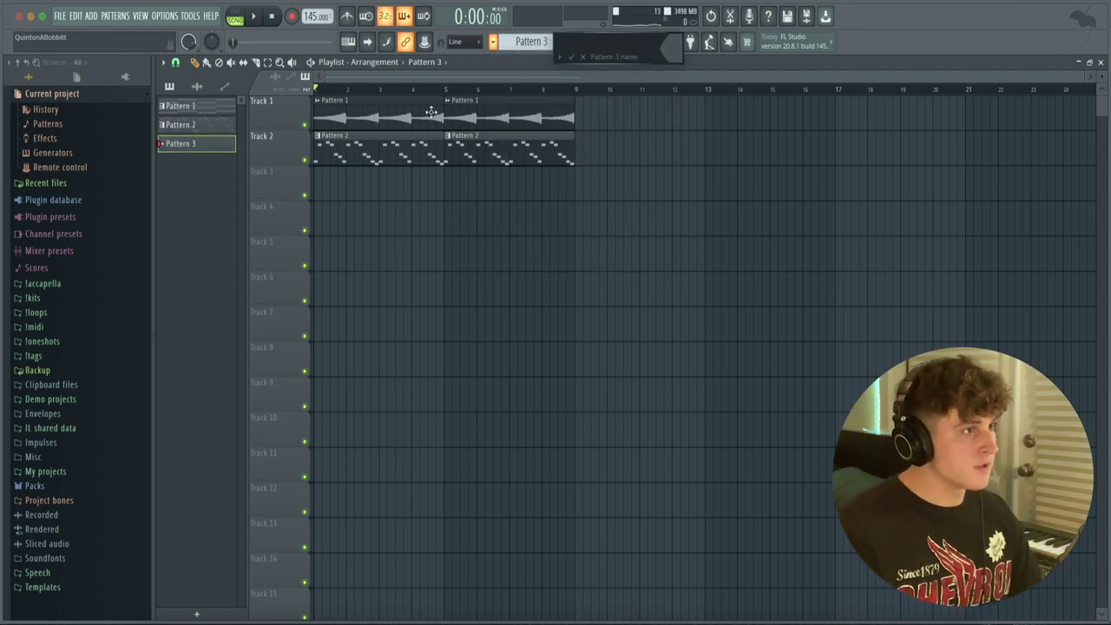
click(571, 57)
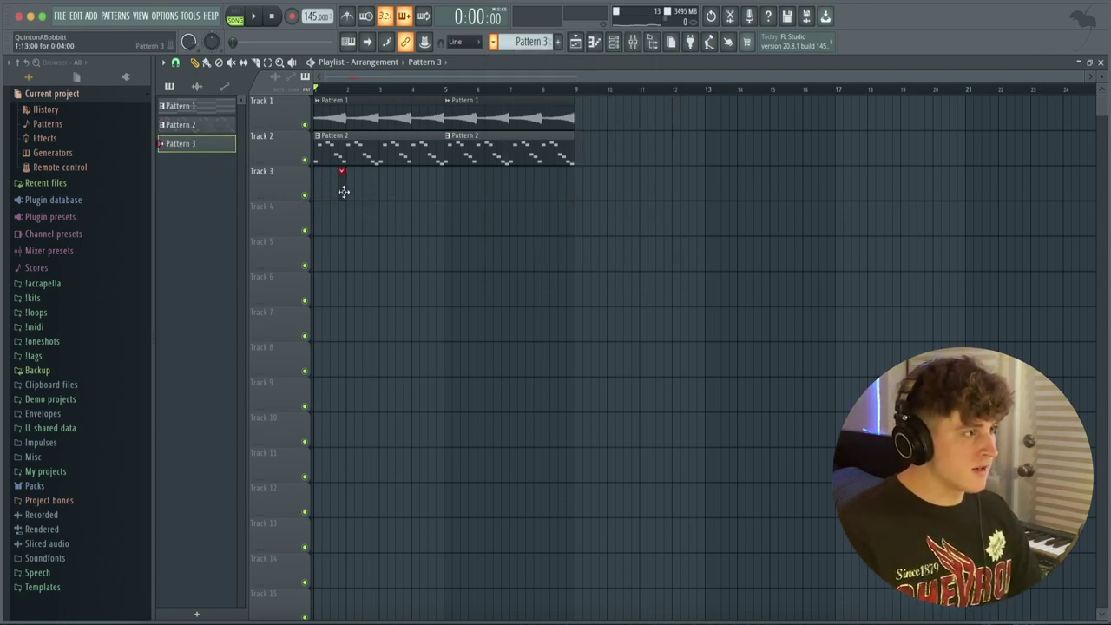
drag(328, 190, 571, 185)
ctrl+drag(578, 266, 584, 156)
Add the Sizzle Snare1 sample from the Snares folder of the !!Yung Faygo Hyperpop.jp kit as a new channel in the channel rack
click(614, 43)
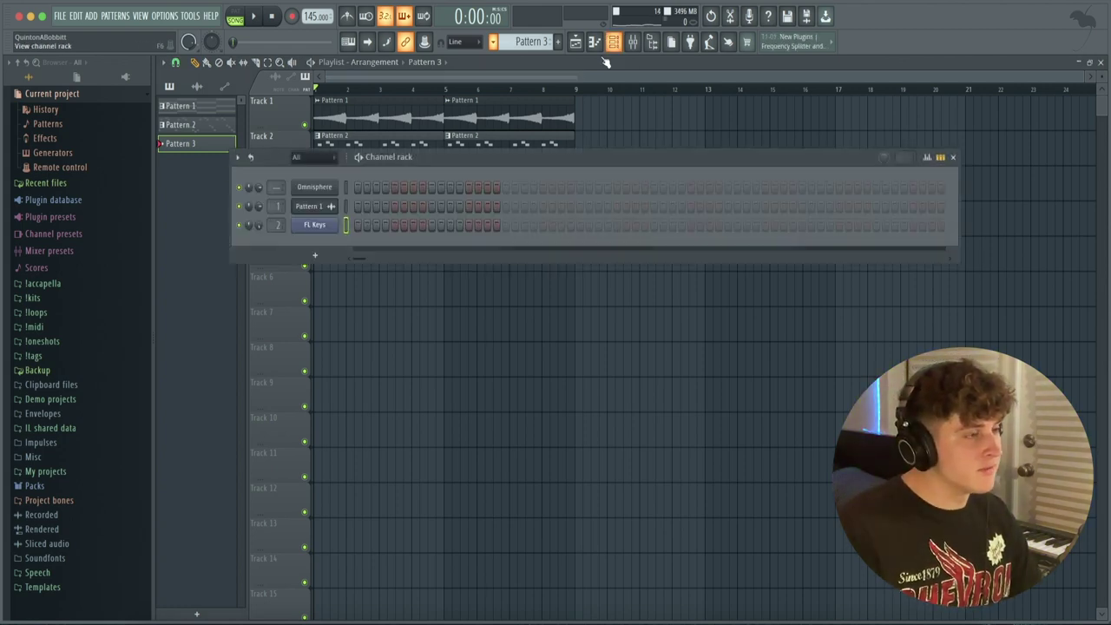
click(122, 298)
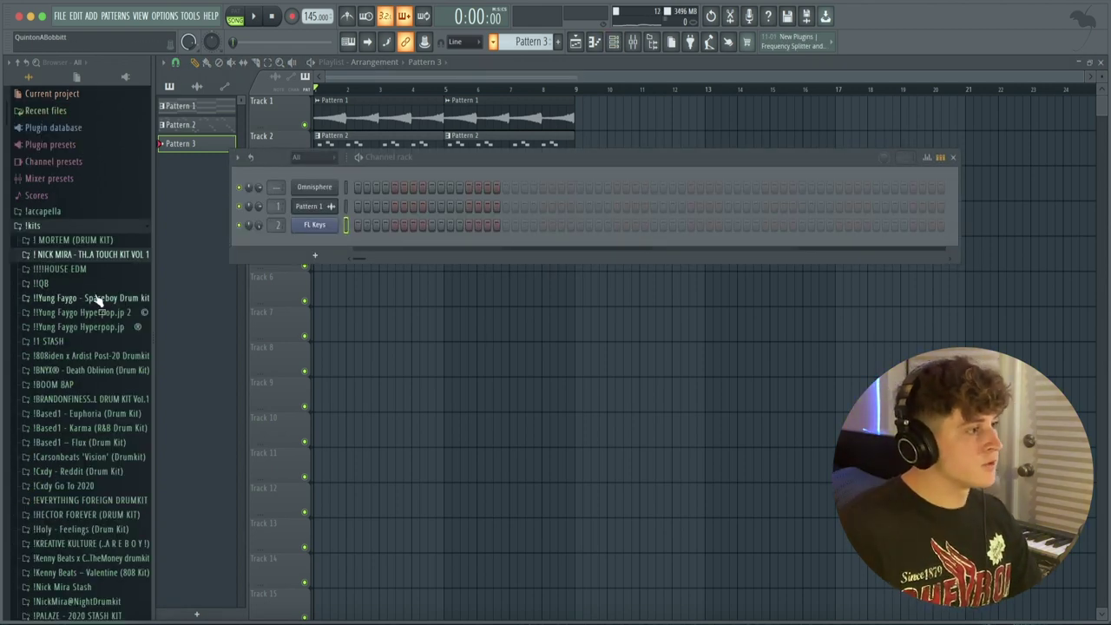
click(98, 299)
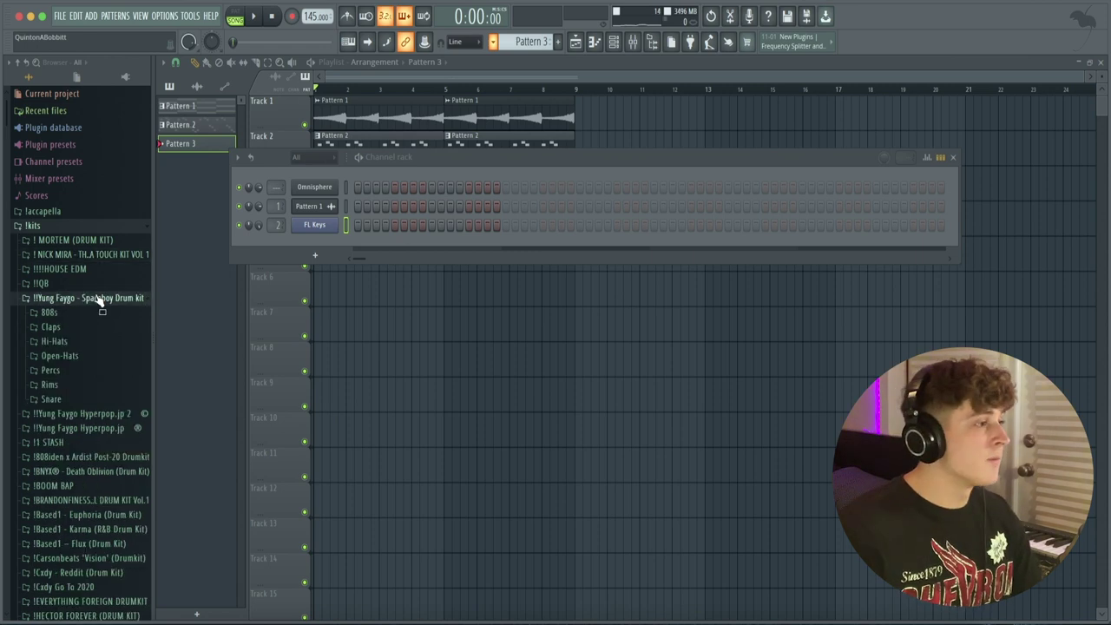
click(54, 498)
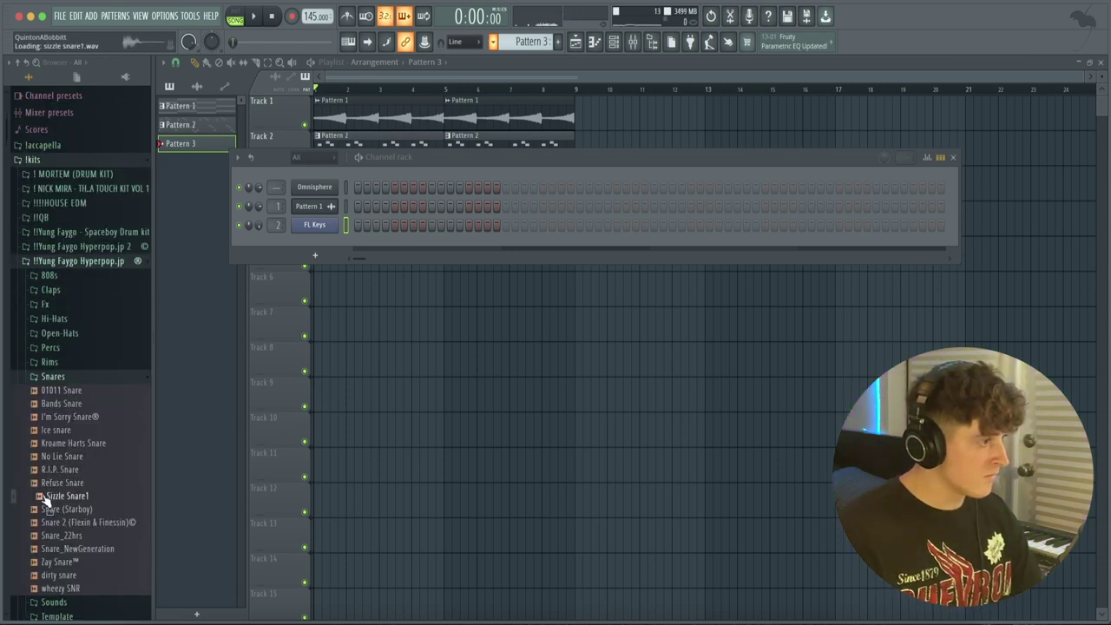
drag(43, 501, 888, 264)
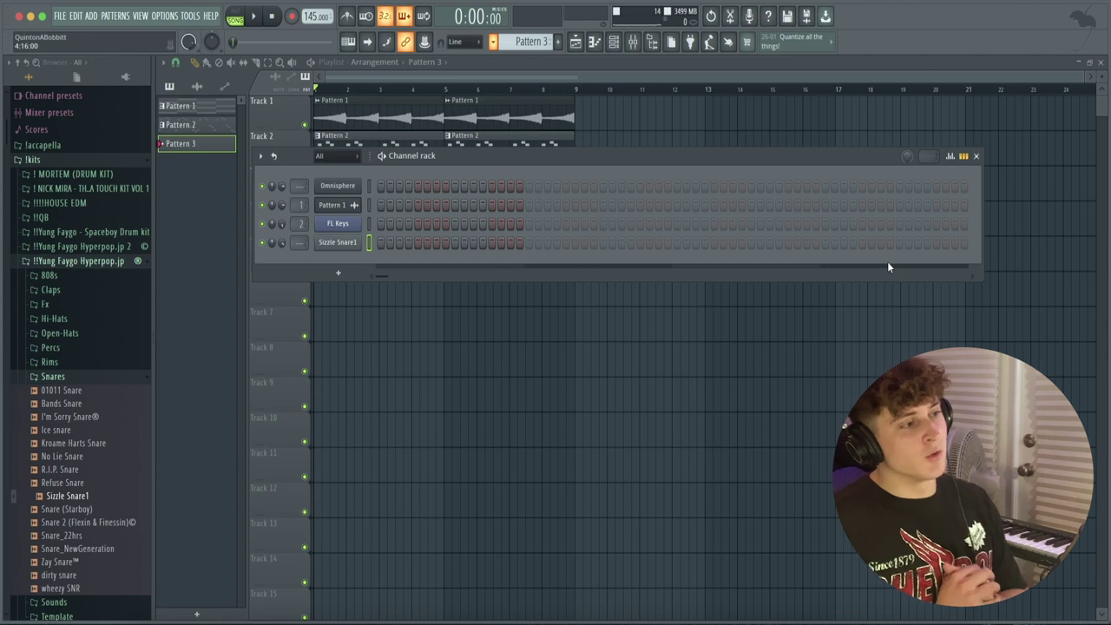
Place Sizzle Snare1 hits on steps 9, 25, 41 and 57, and move the second hit to step 29
click(603, 243)
click(751, 243)
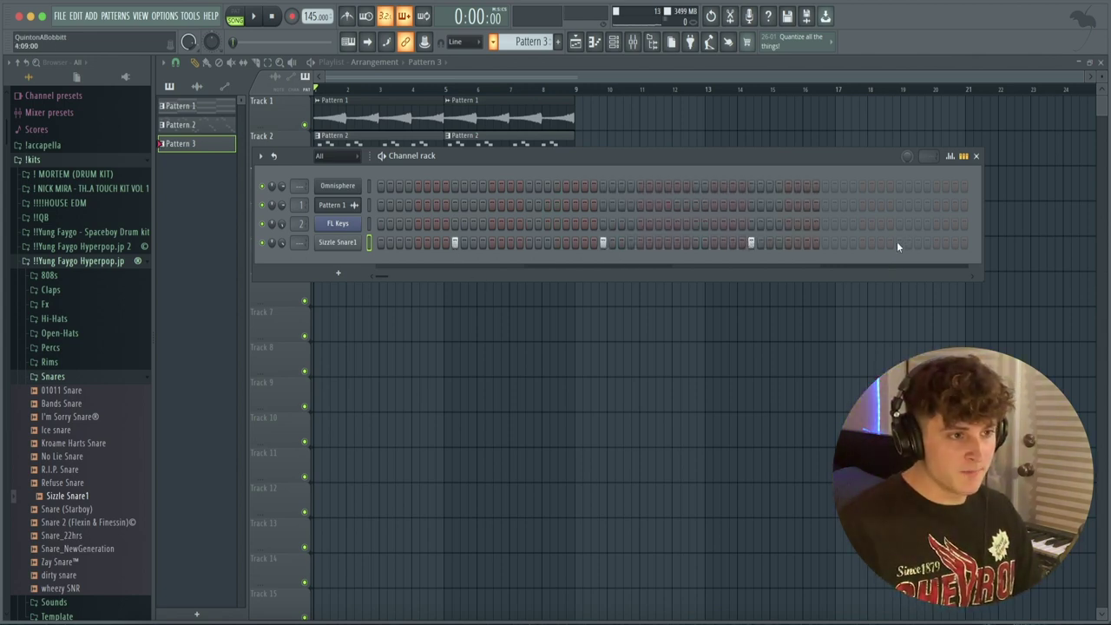
click(899, 243)
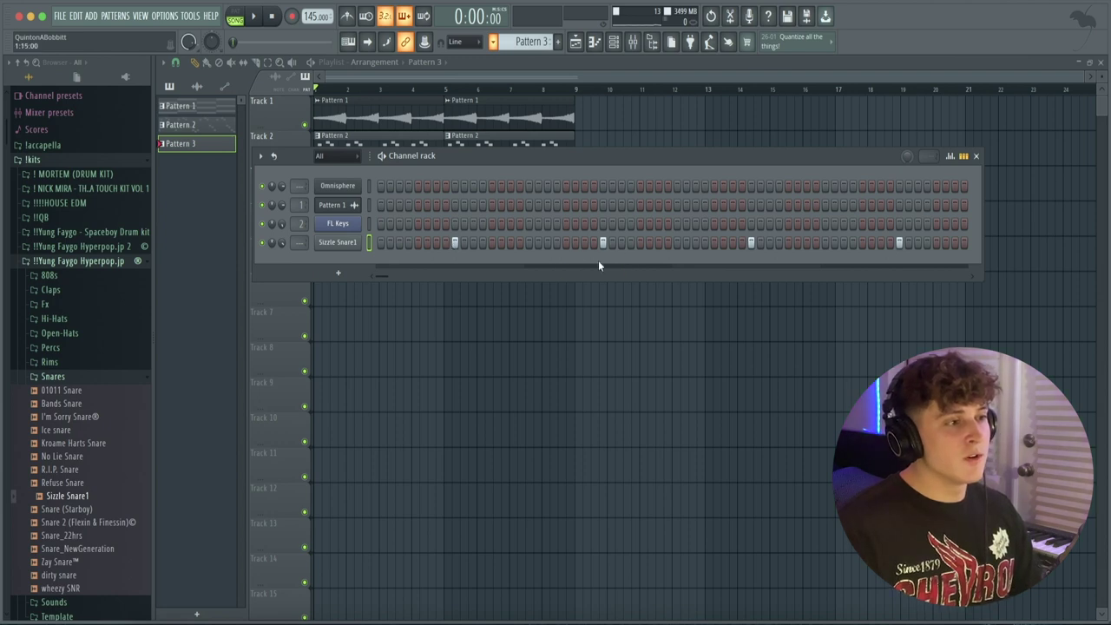
click(640, 243)
Try the last snare hit on step 61 during playback, and put it back on step 57
click(935, 243)
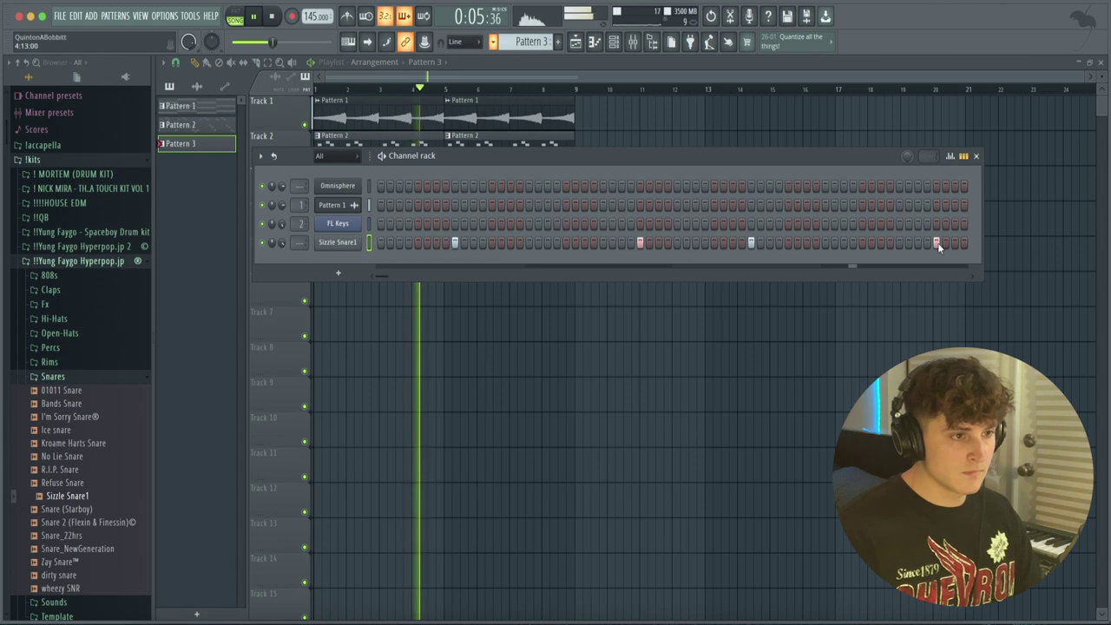
click(936, 242)
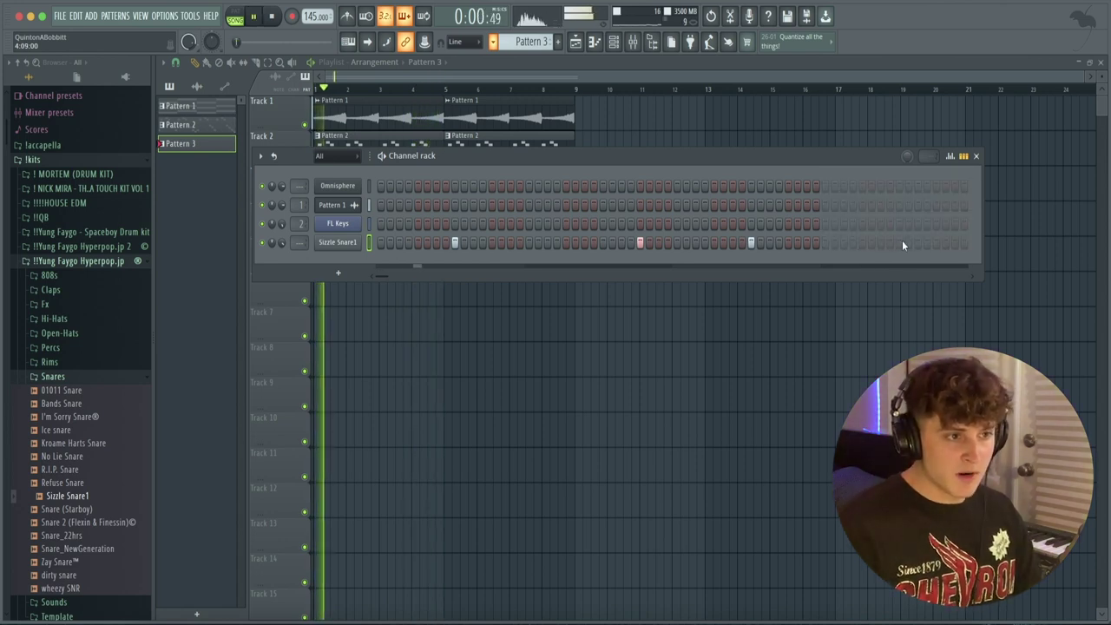
click(898, 242)
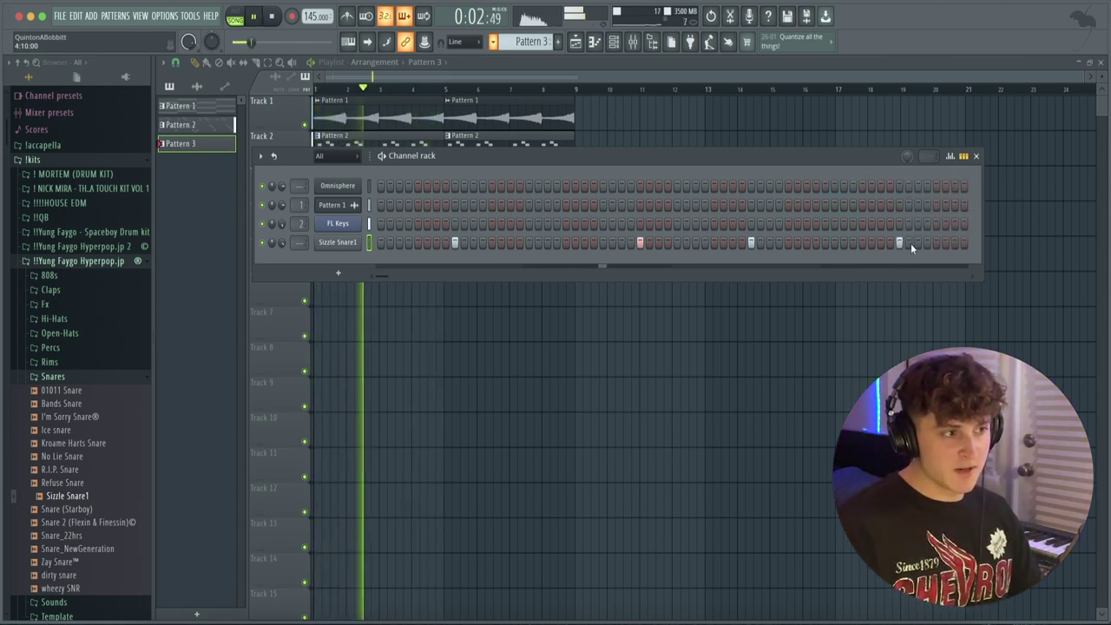
key(space)
Duplicate the four-bar Sizzle Snare1 pattern in the piano roll so it covers eight bars
right_click(339, 250)
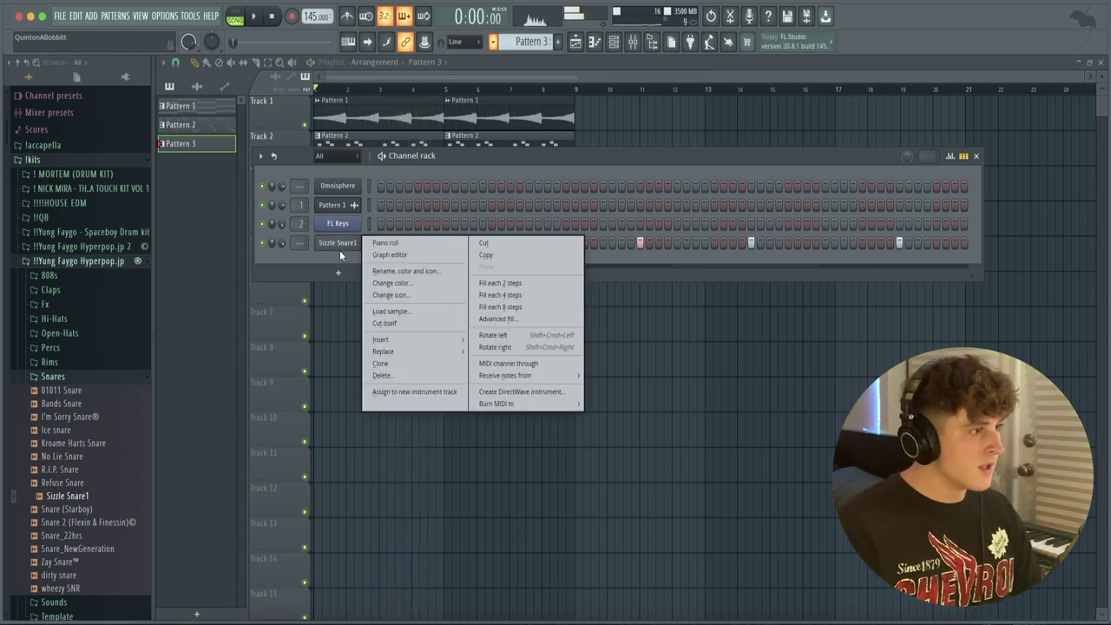
click(368, 244)
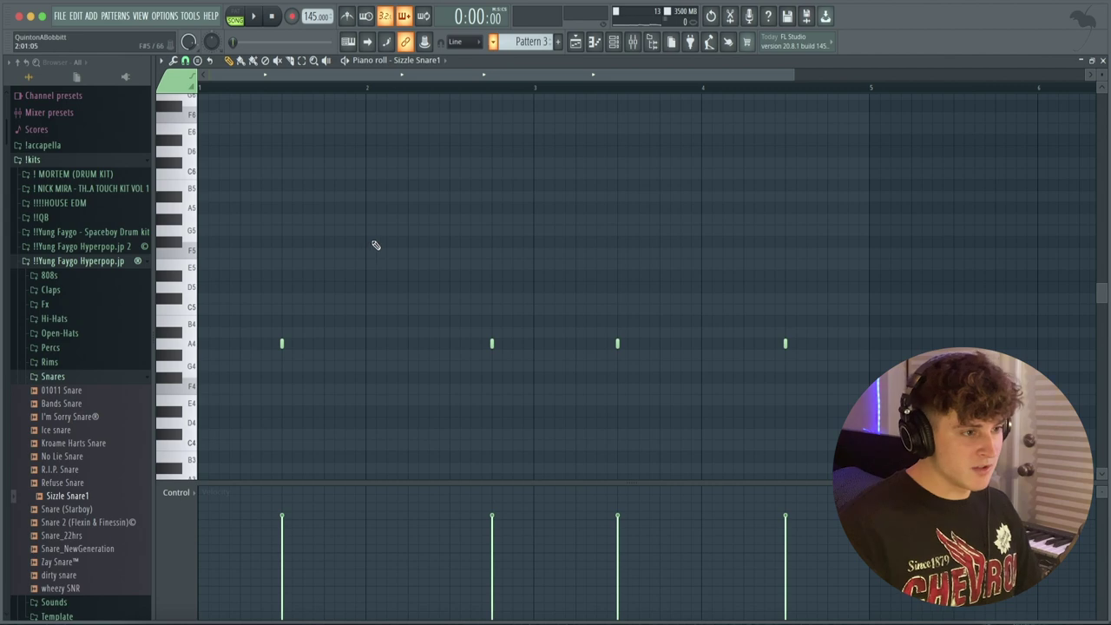
drag(868, 91, 261, 130)
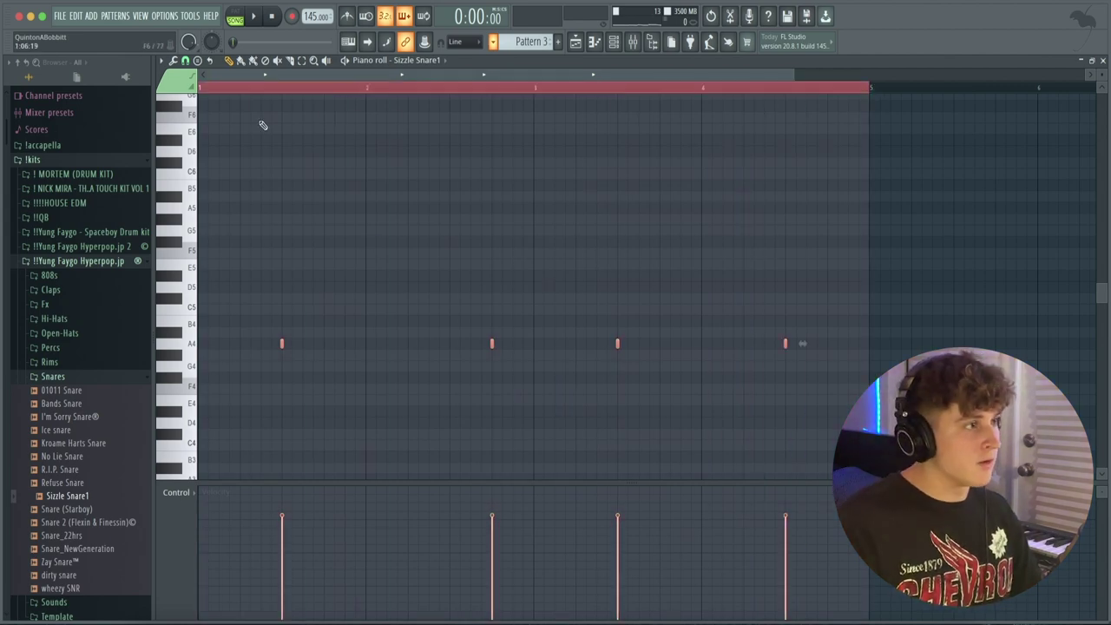
key(ctrl+b)
Add the Prada© HH hi-hat to the channel rack with hits on steps 1, 4, 7, 12 and 15
key(F6)
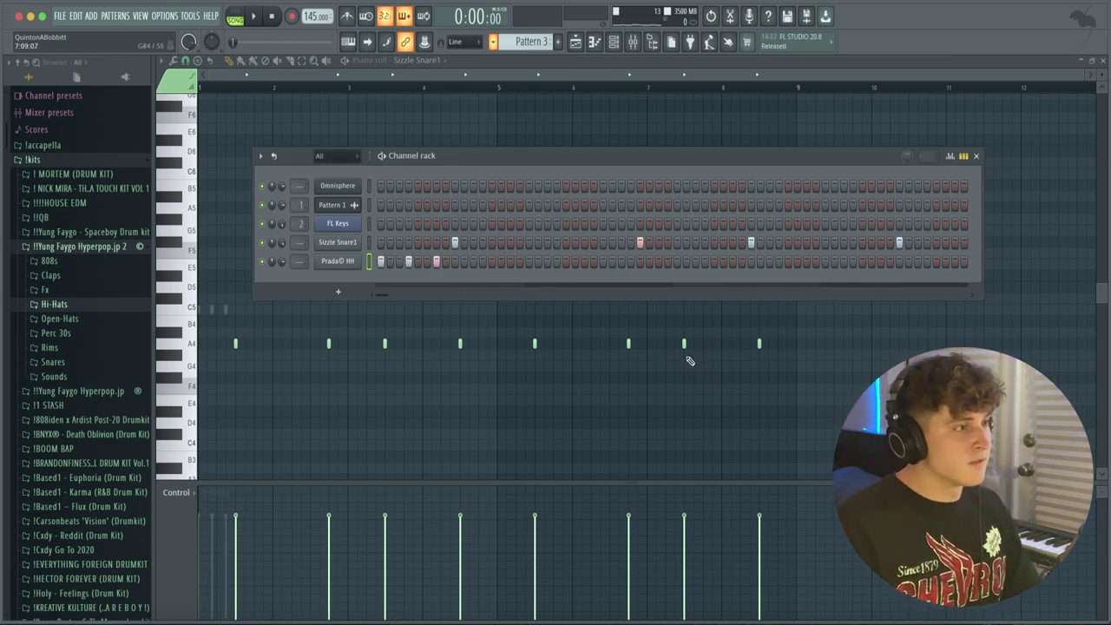
key(space)
click(482, 261)
click(510, 261)
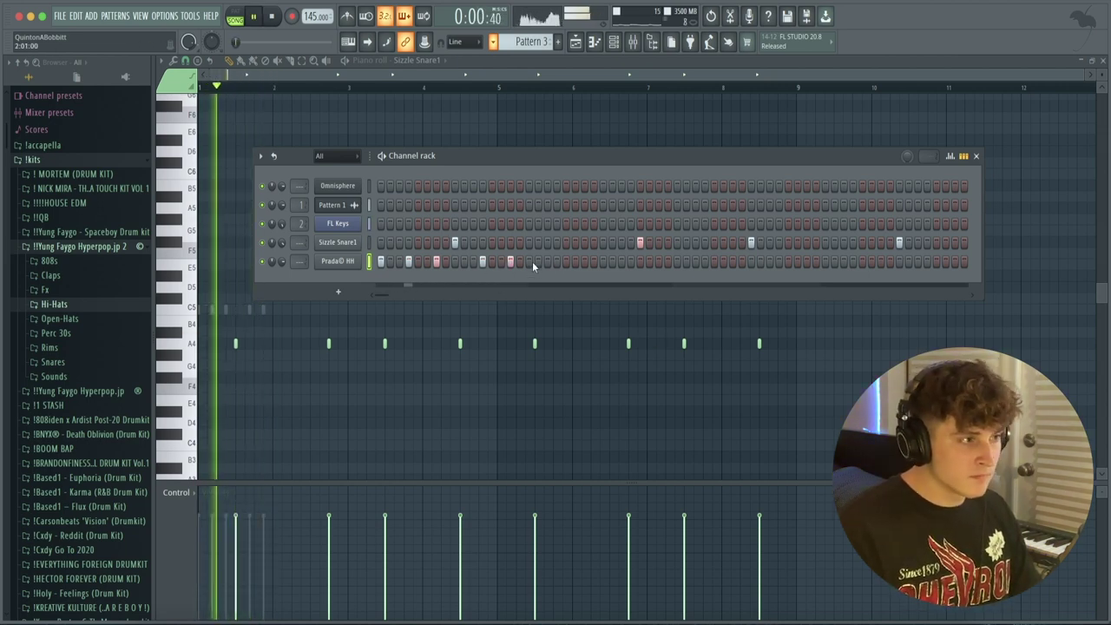
Add Prada© HH hi-hat hits in the second bar on steps 17, 18, 21, 24, 25, 27 and 29
drag(528, 262, 548, 262)
click(549, 262)
click(566, 262)
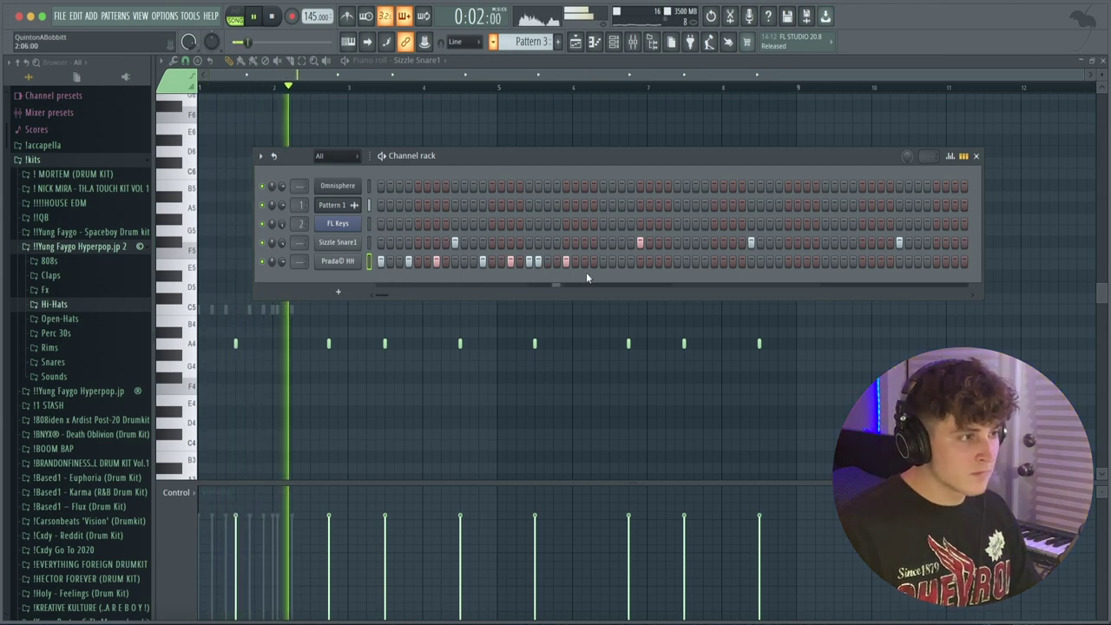
click(595, 262)
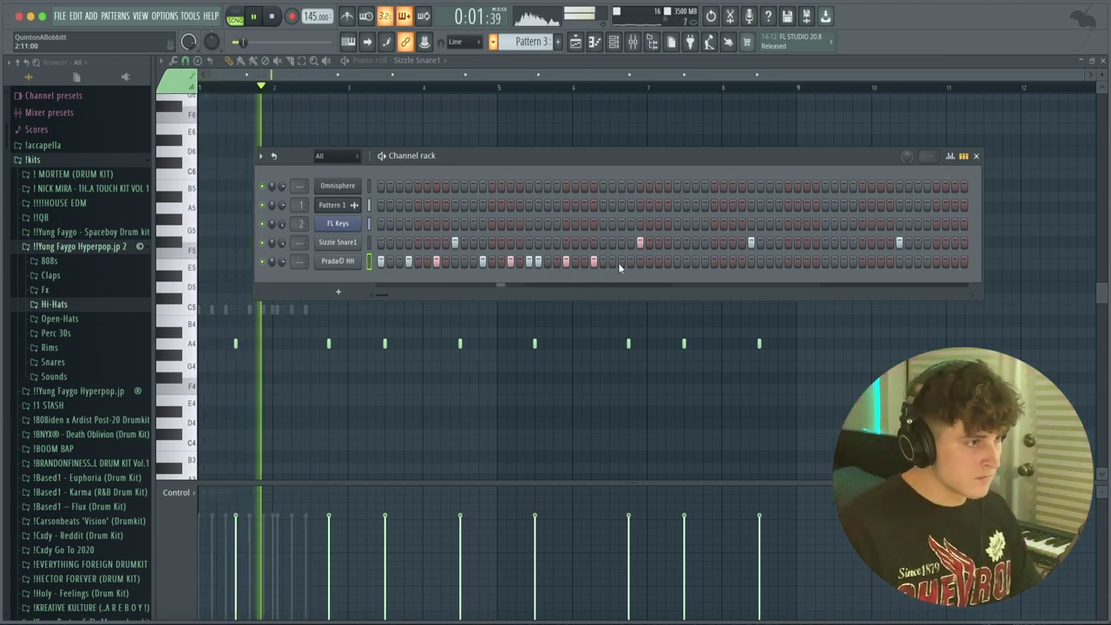
click(622, 262)
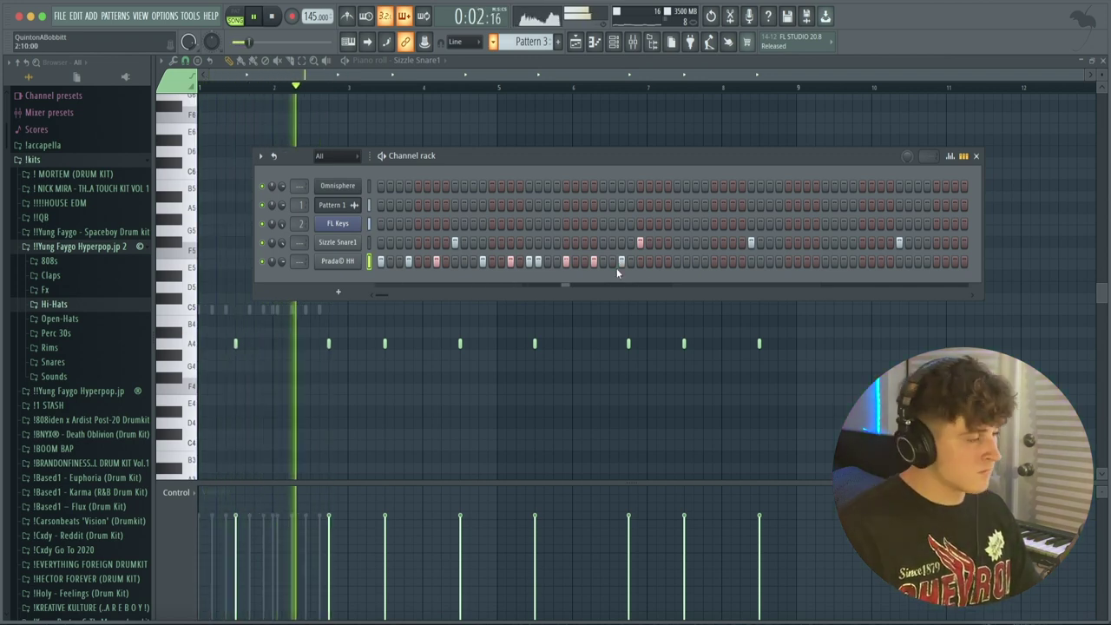
click(584, 261)
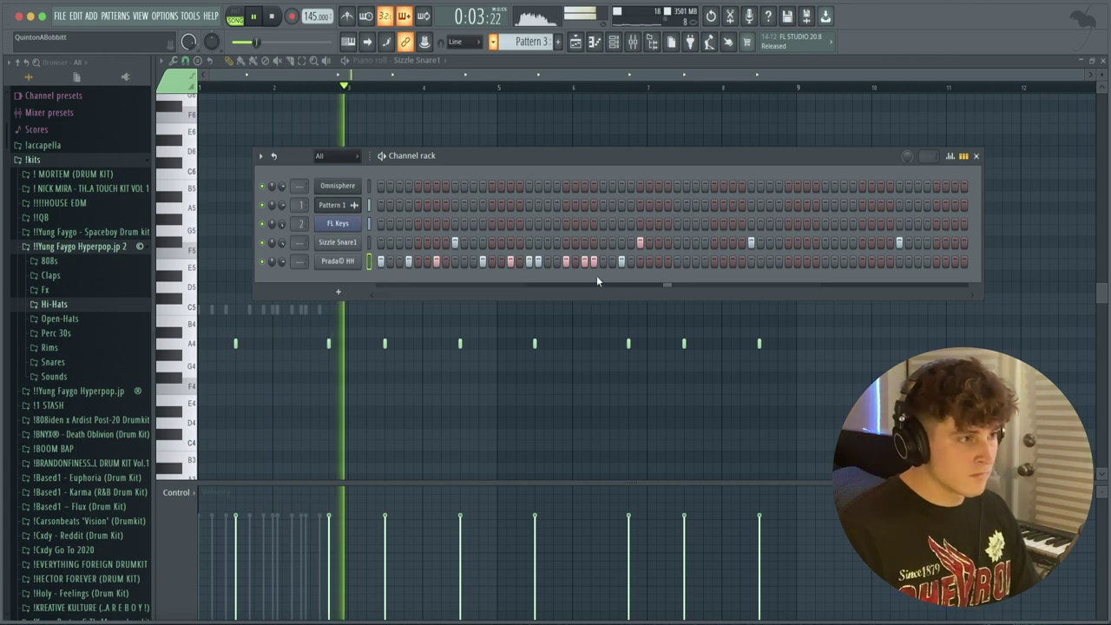
click(640, 262)
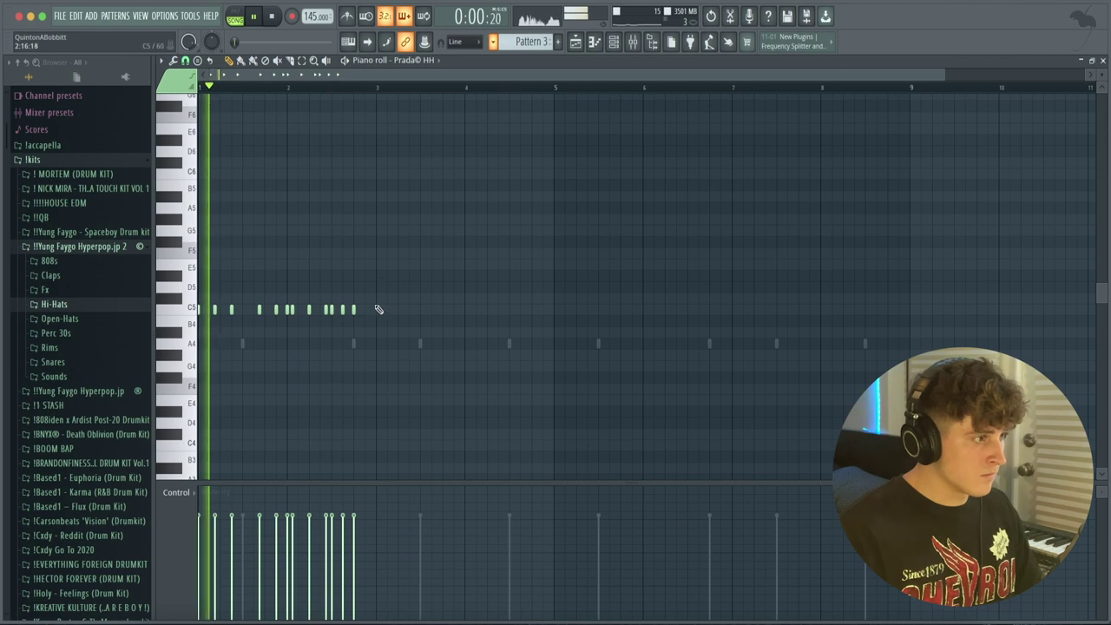
Add a C5 hi-hat note at the end of bar 2 and repeat the two-bar Prada© HH pattern across eight bars
scroll(376, 89, up, 2)
click(372, 311)
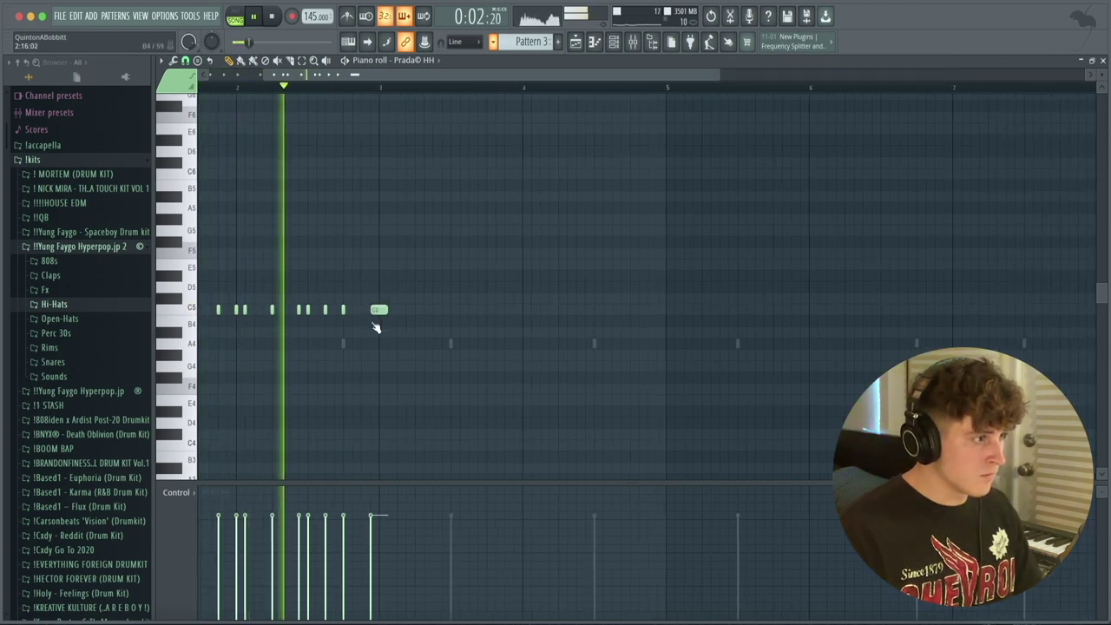
key(ctrl+b)
key(ctrl+d)
scroll(389, 92, down, 2)
scroll(390, 93, up, 3)
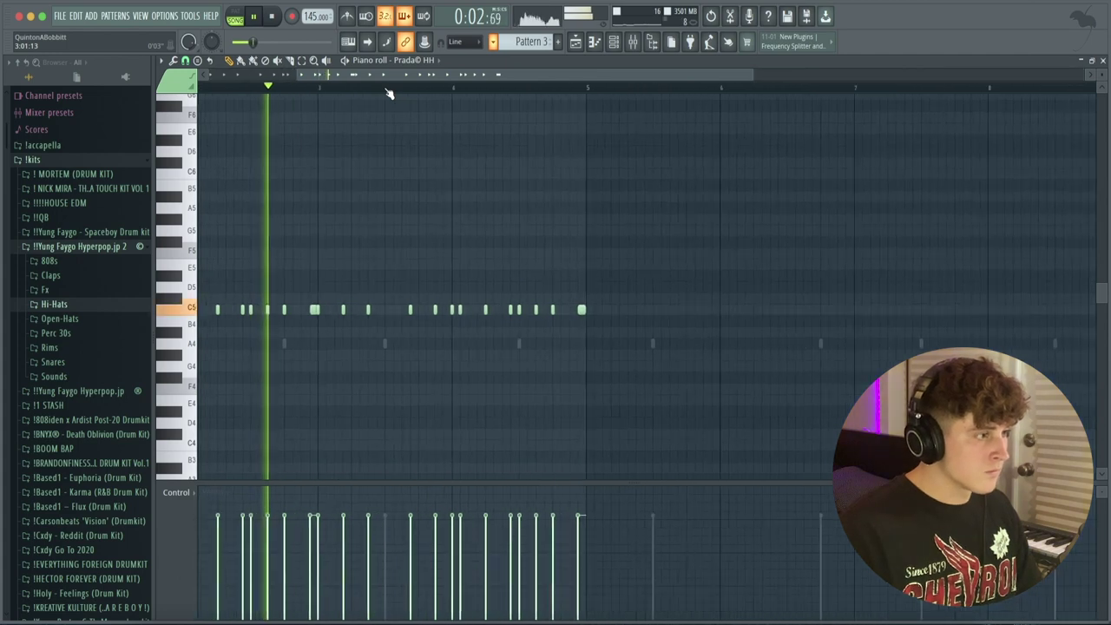
scroll(382, 91, down, 3)
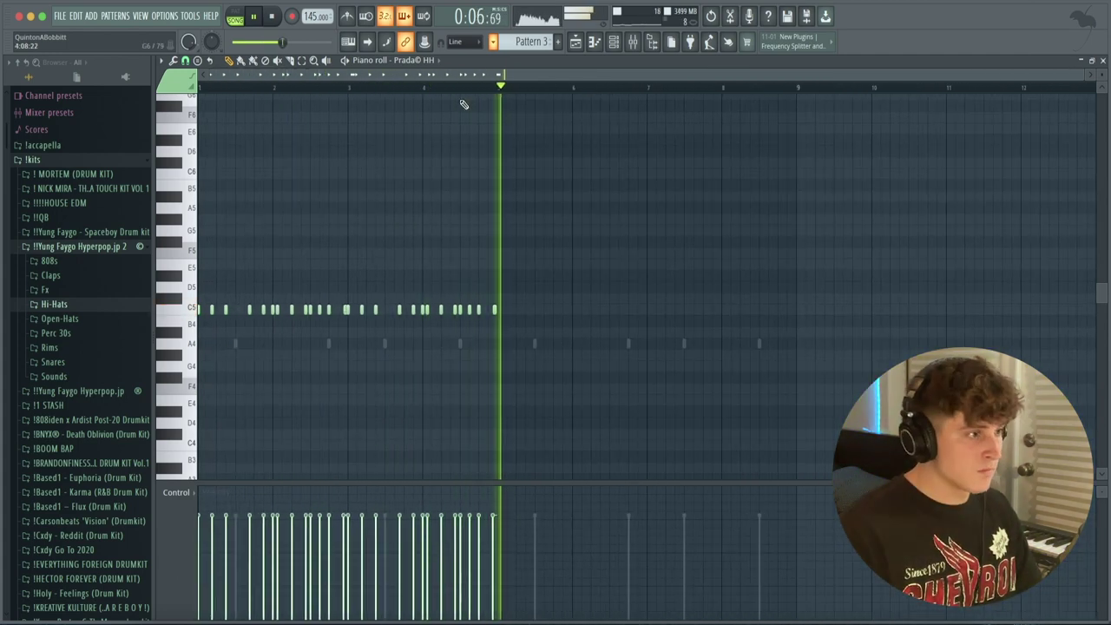
key(ctrl+b)
key(ctrl+d)
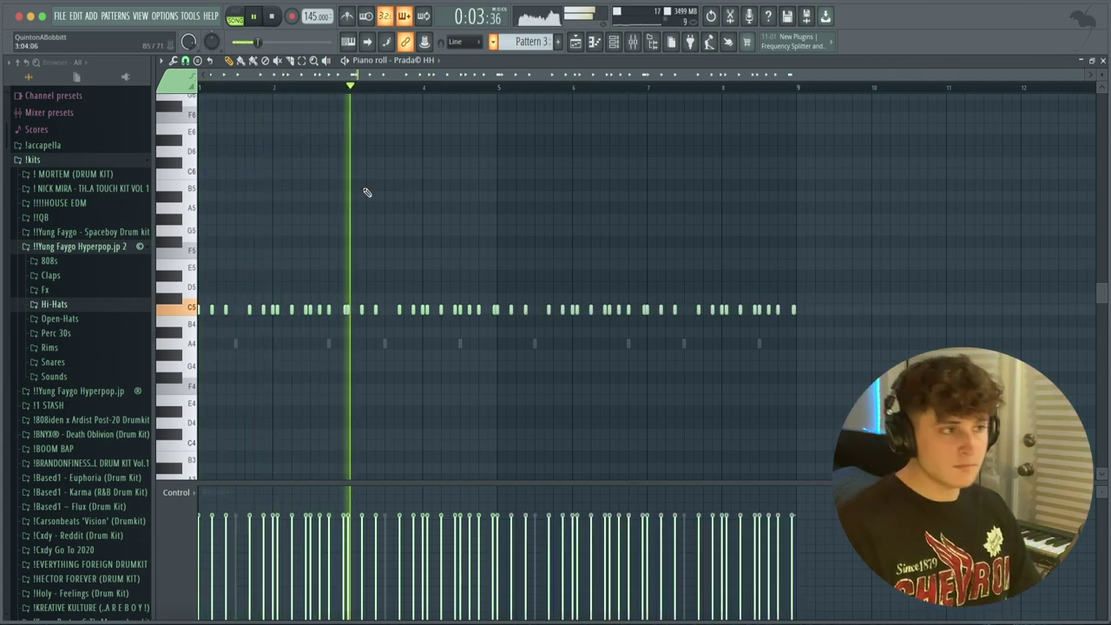
Check the sampler settings of the Sizzle Snare1 and Prada© HH channels
key(F6)
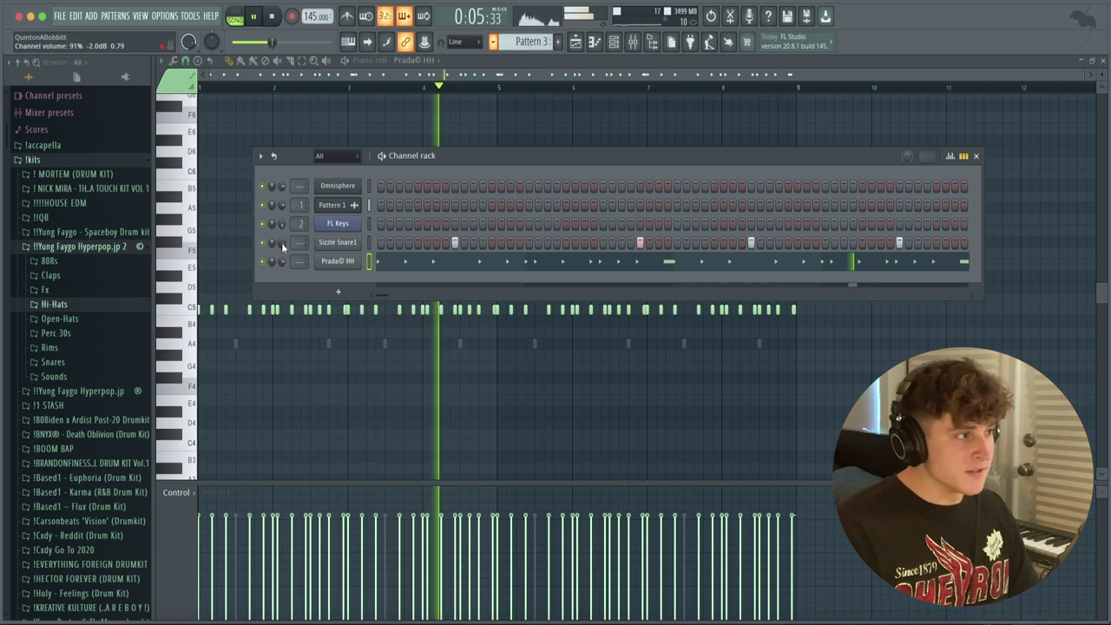
click(338, 242)
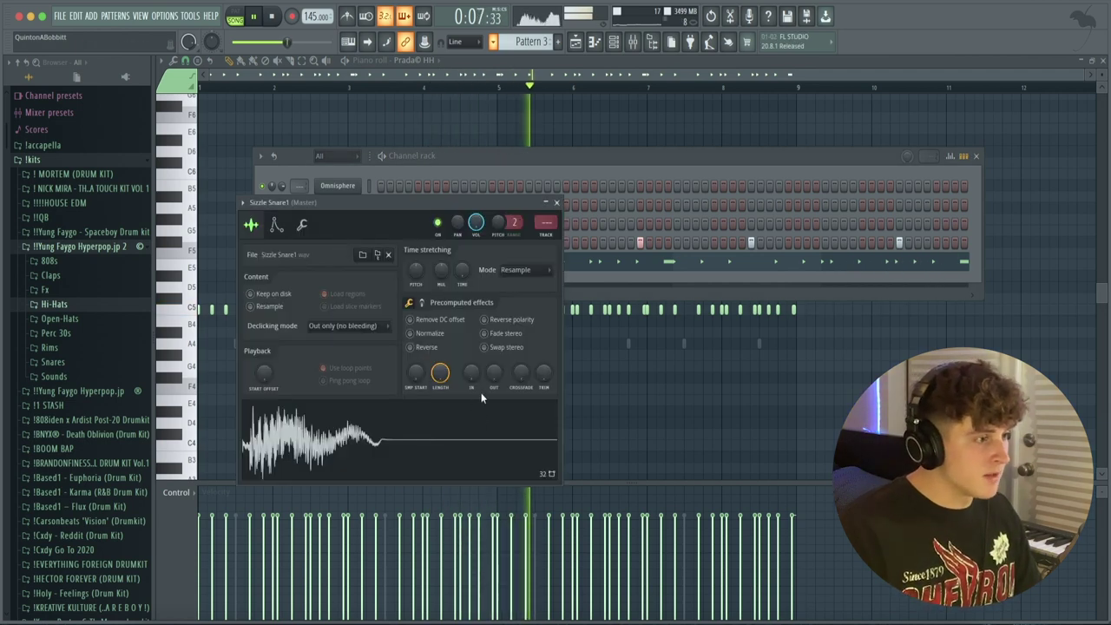
click(556, 202)
click(335, 262)
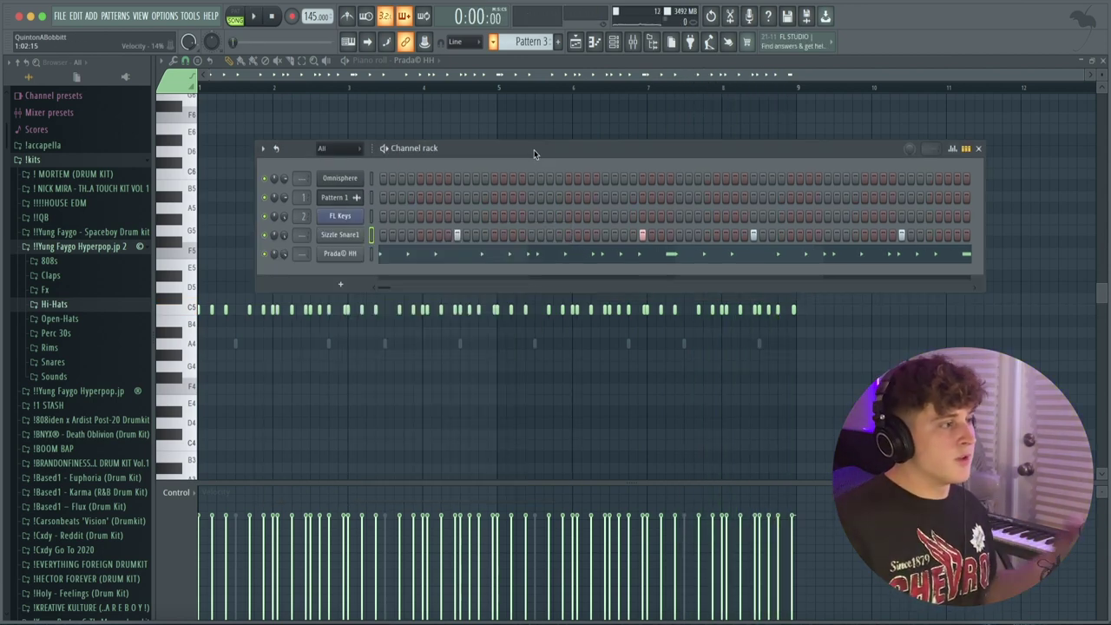
Add the Bans hat® sample from the Hi-Hats folder as a new channel and trim its silent tail
click(123, 310)
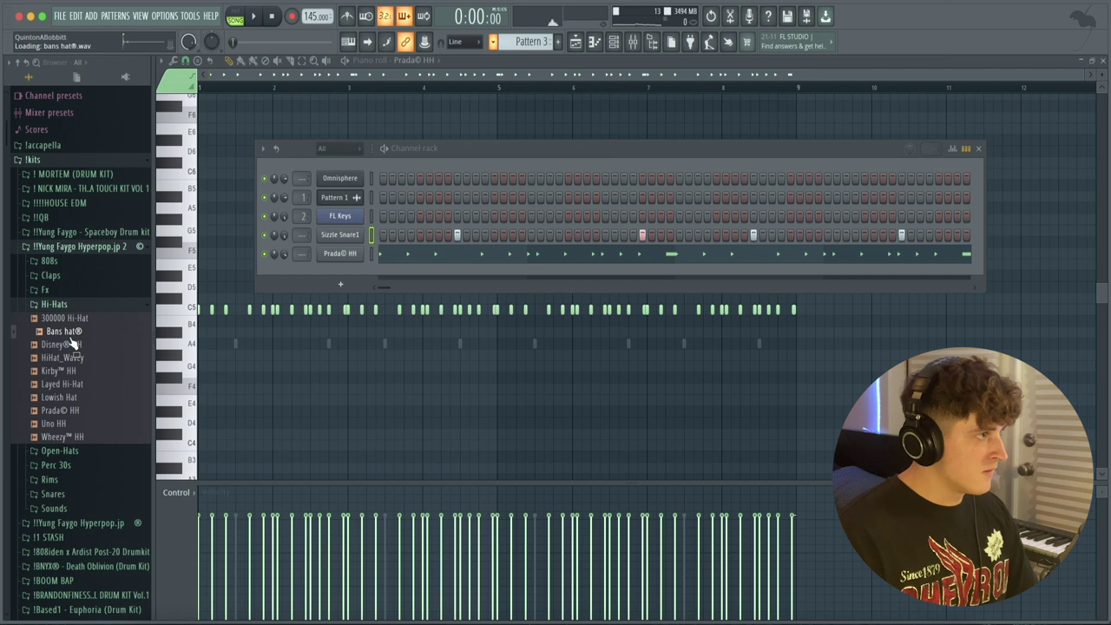
drag(74, 344, 361, 270)
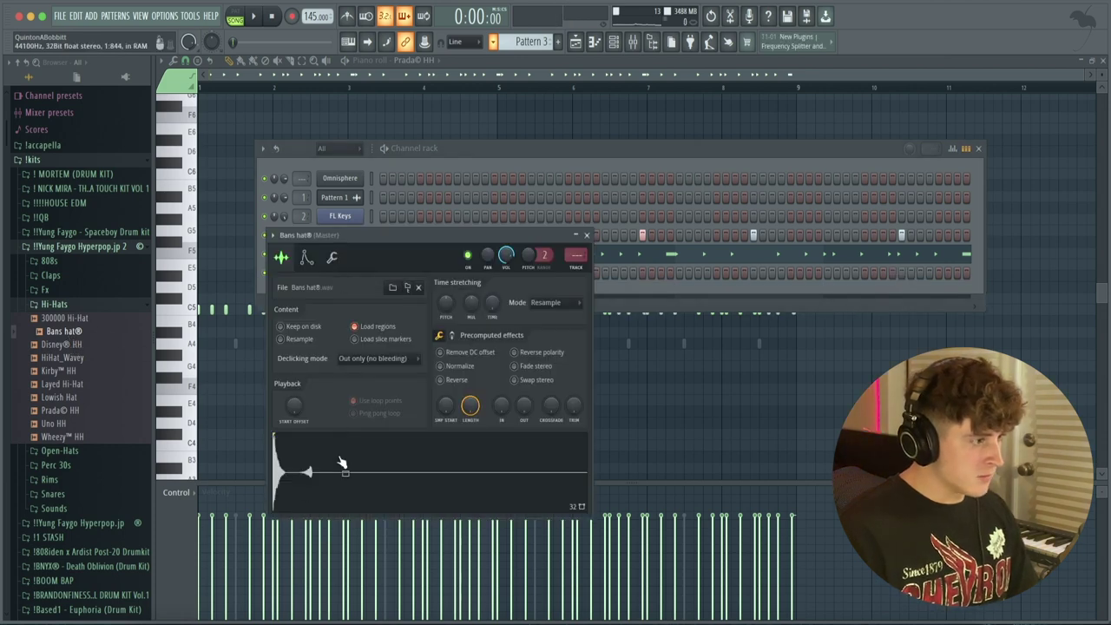
drag(547, 409, 547, 387)
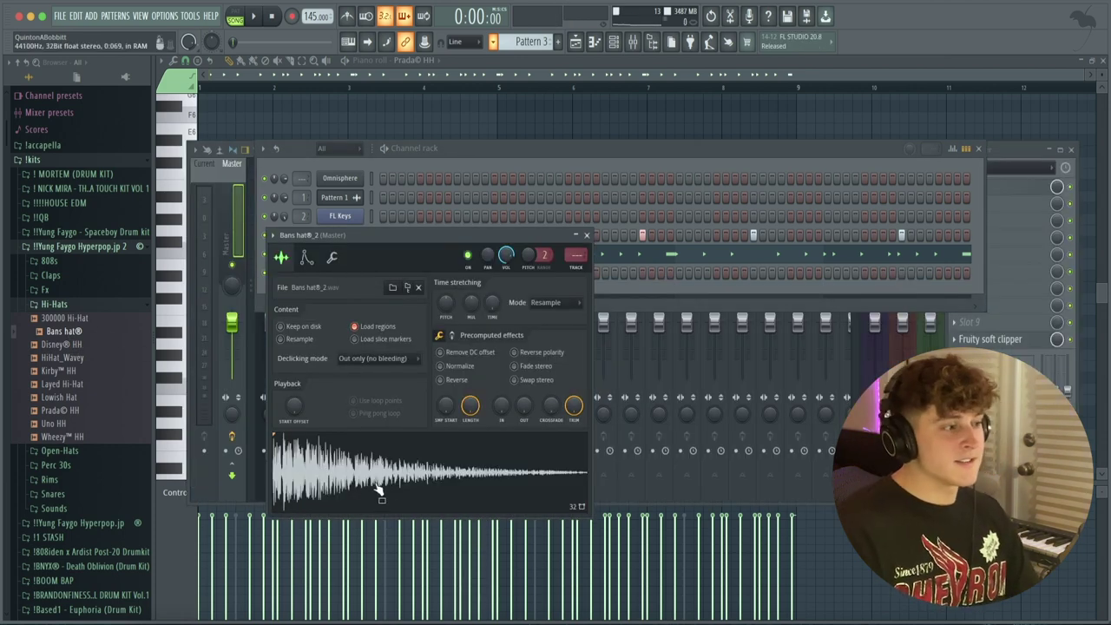
click(467, 479)
click(586, 234)
Place C5 notes for Bans hat®_2 in the piano roll on steps 12, 15, 17, 18 and 21
right_click(358, 268)
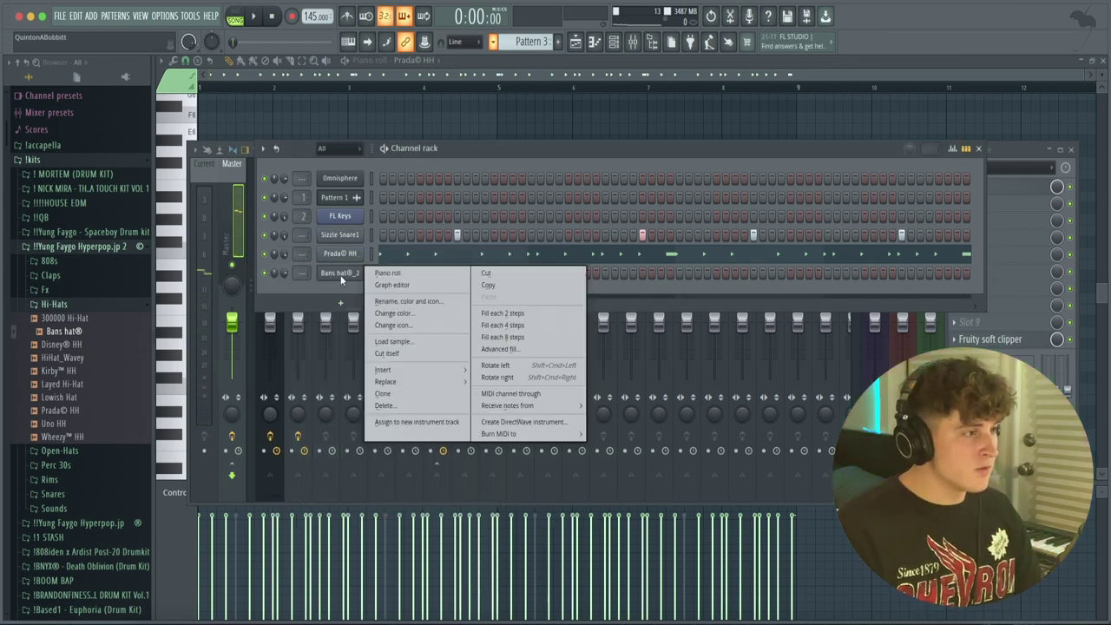
click(382, 272)
scroll(379, 90, up, 3)
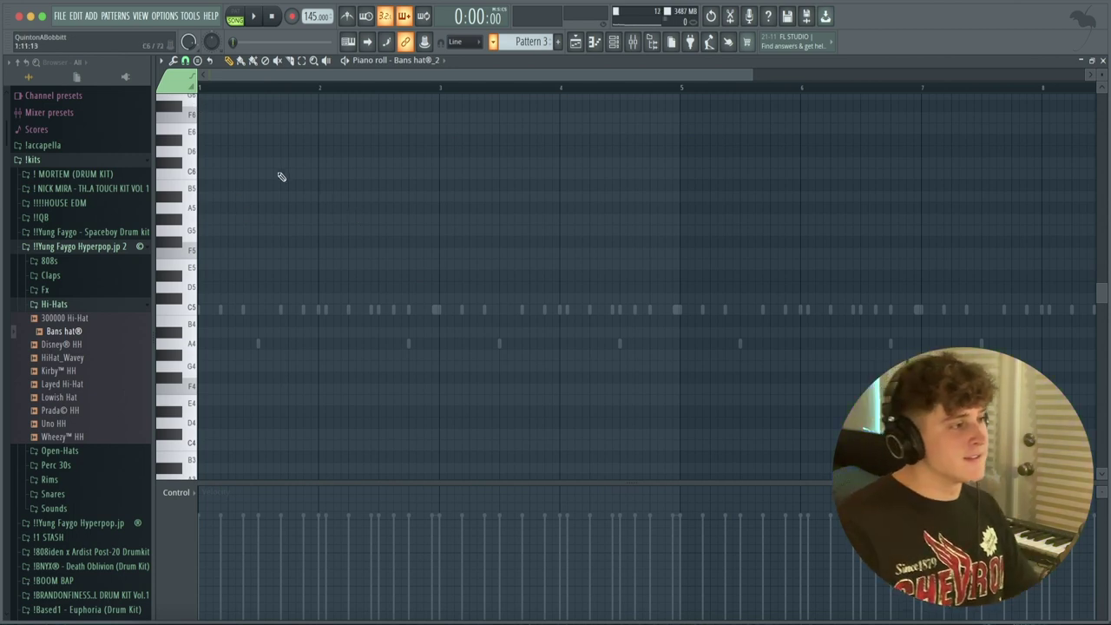
key(space)
click(318, 310)
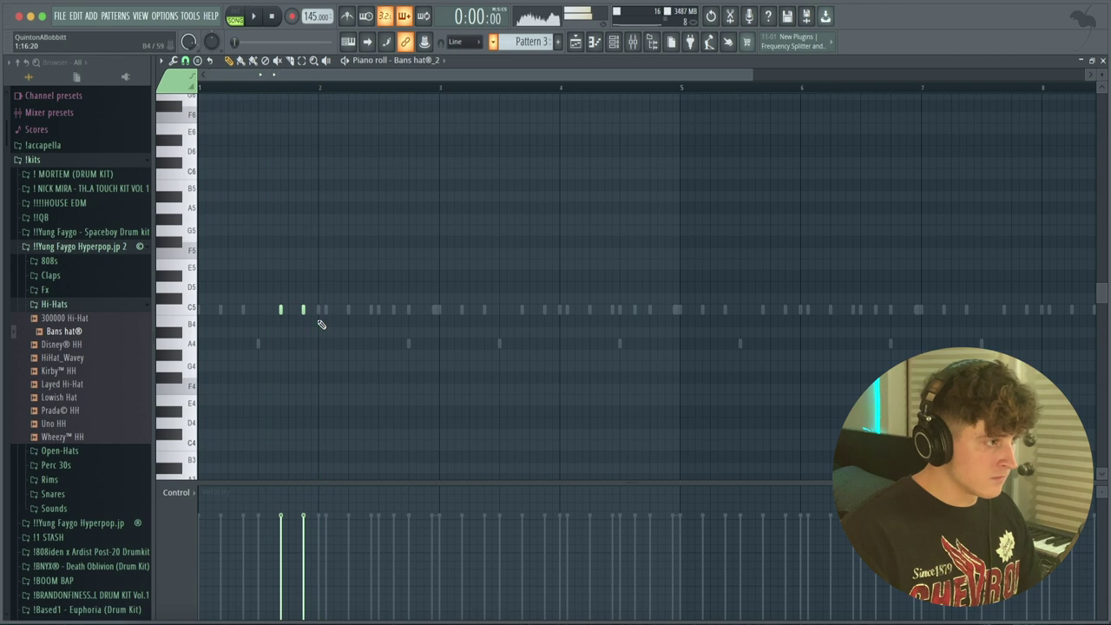
click(324, 310)
click(348, 310)
key(space)
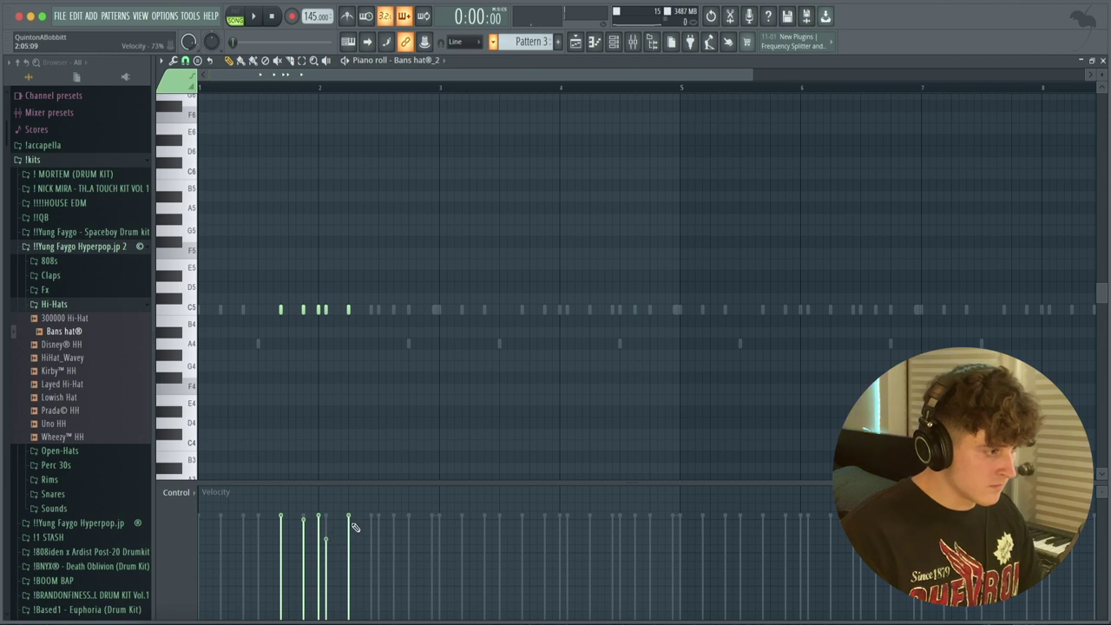
Pan the five Bans hat®_2 notes alternately right and left, and play the pattern
click(176, 492)
click(209, 519)
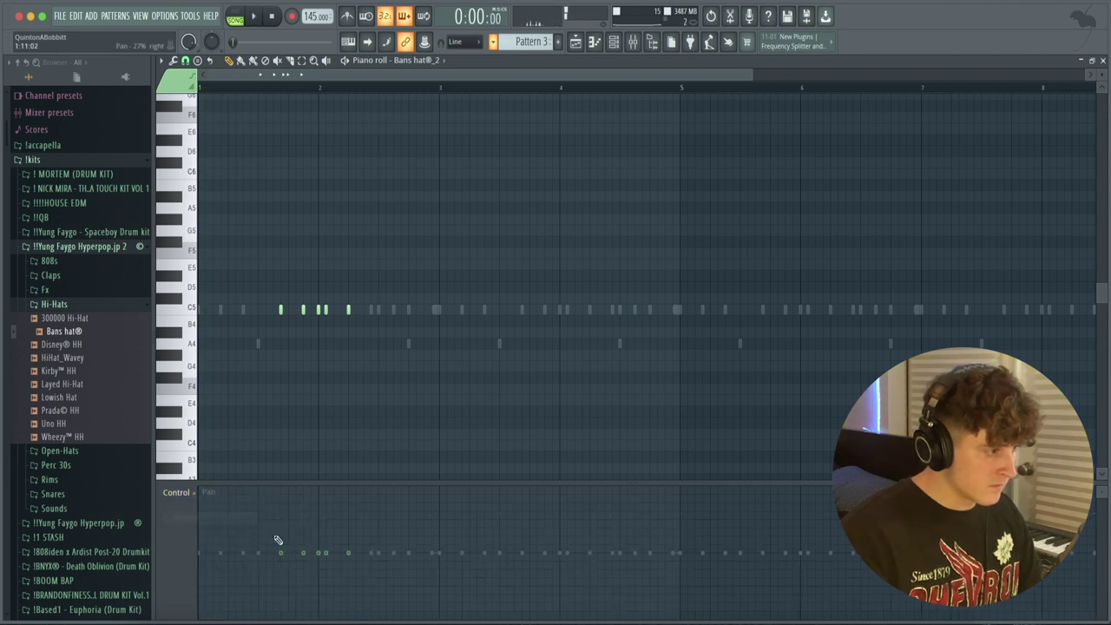
drag(304, 543, 352, 534)
key(space)
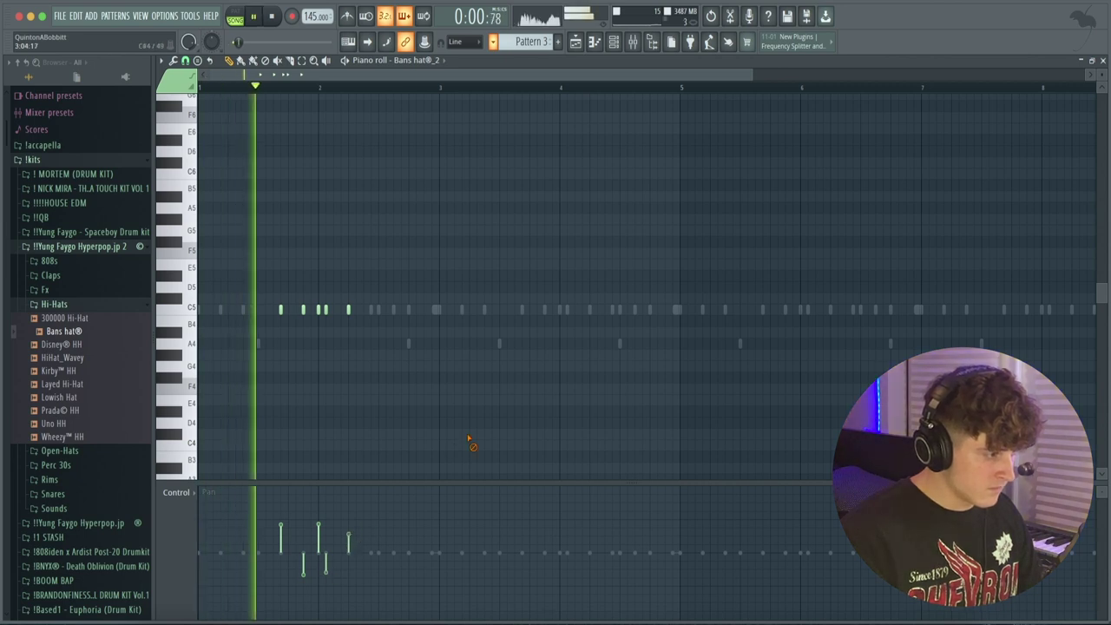
Add a sixth Bans hat®_2 note on C5 at step 24 and pan it left
key(space)
key(space)
click(365, 310)
right_click(366, 310)
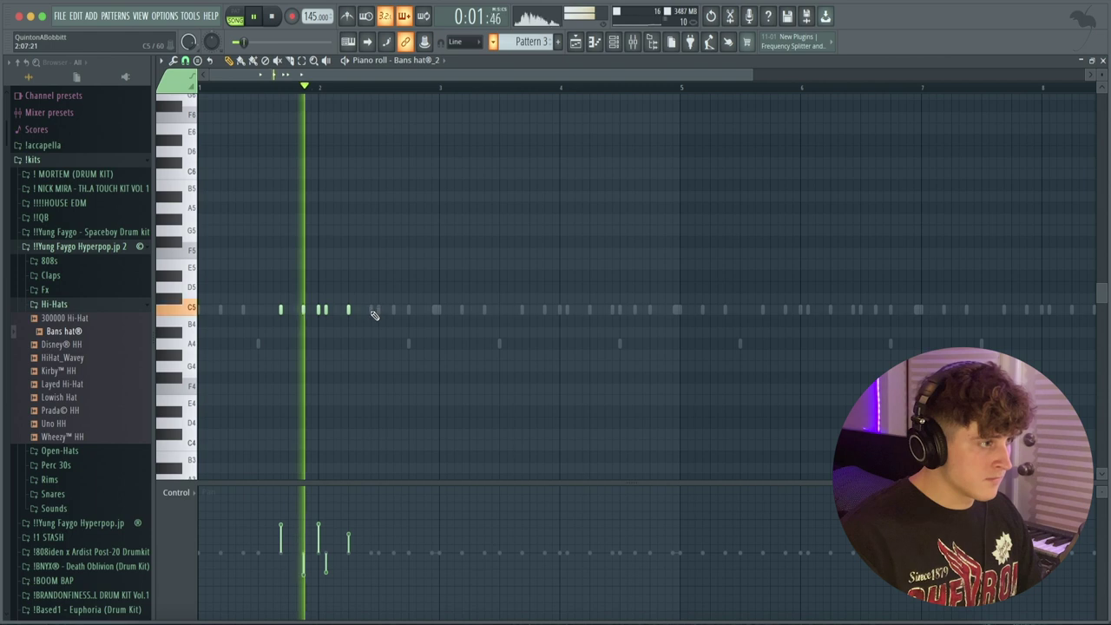
click(372, 310)
drag(365, 580, 378, 572)
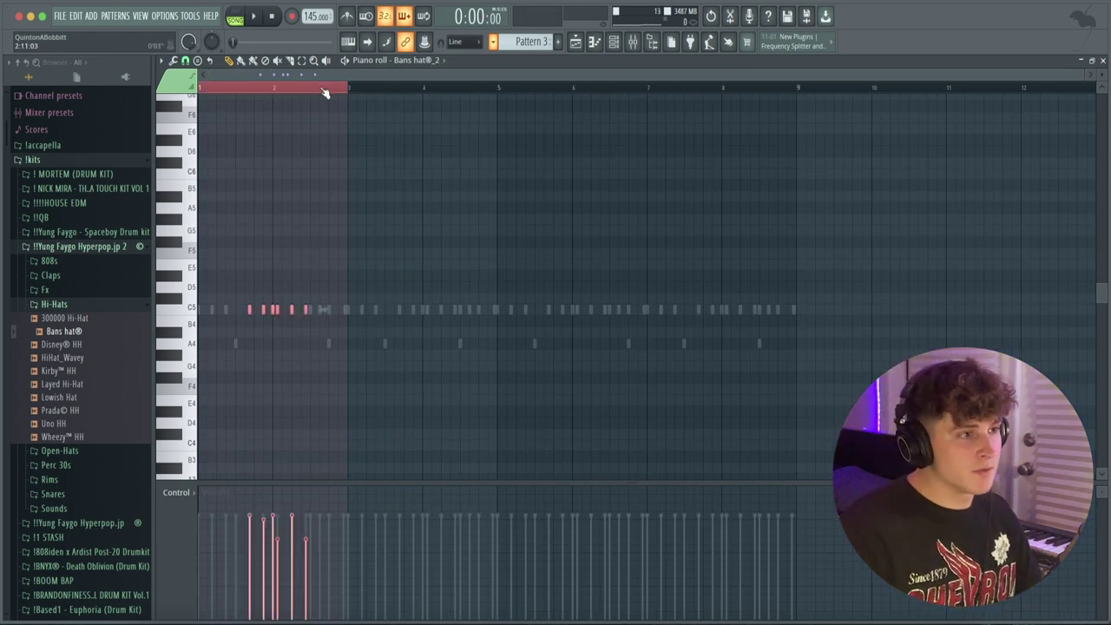
Duplicate the two-bar Bans hat®_2 phrase until it fills eight bars, and clear the selection
key(ctrl+b)
key(ctrl+b)
key(ctrl+b)
click(259, 86)
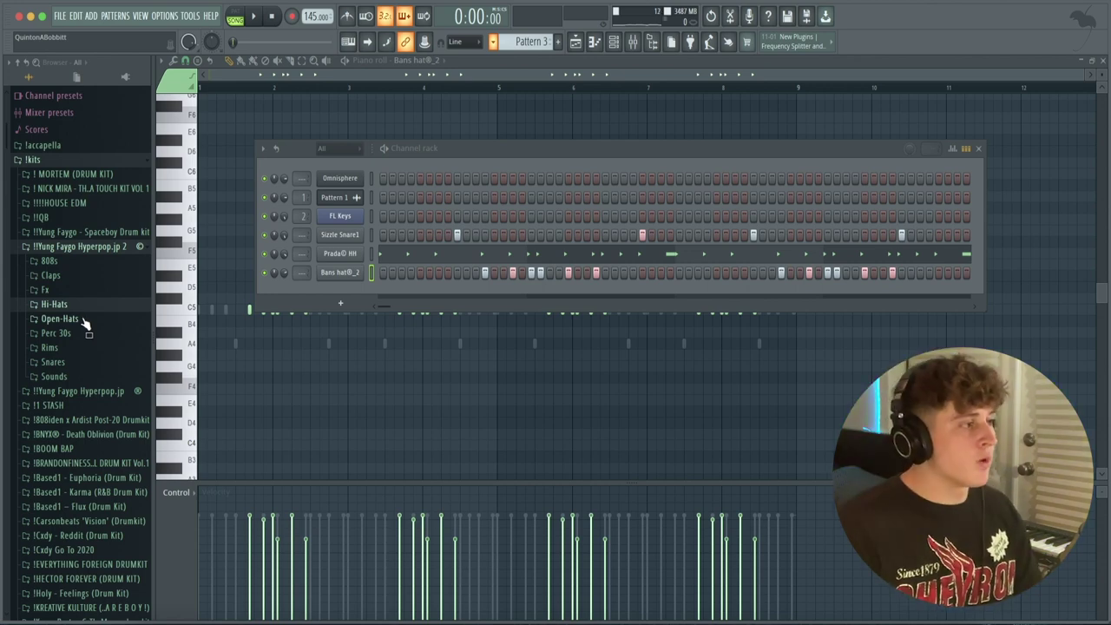
Add tactical openhat® with a hit on step 1 and slayer oh (million bucks)_2 from the Open-Hats folder, and start playback
click(84, 320)
key(space)
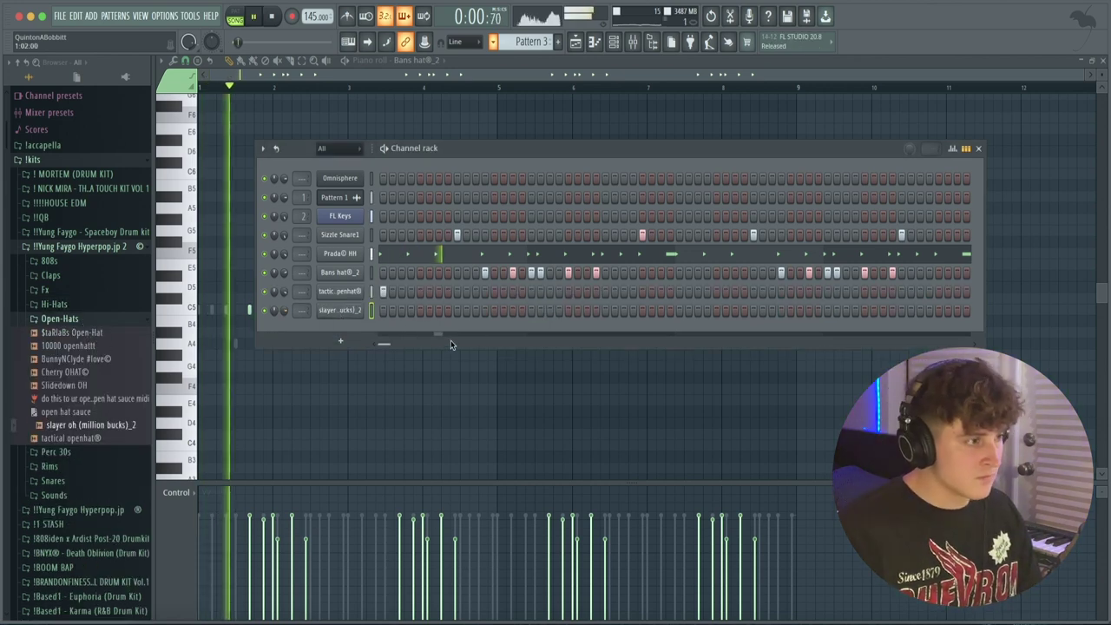
Try slayer oh (million bucks)_2 hits on steps 12 and 14, and on steps 13 and 16, against the playing beat
click(485, 311)
click(504, 311)
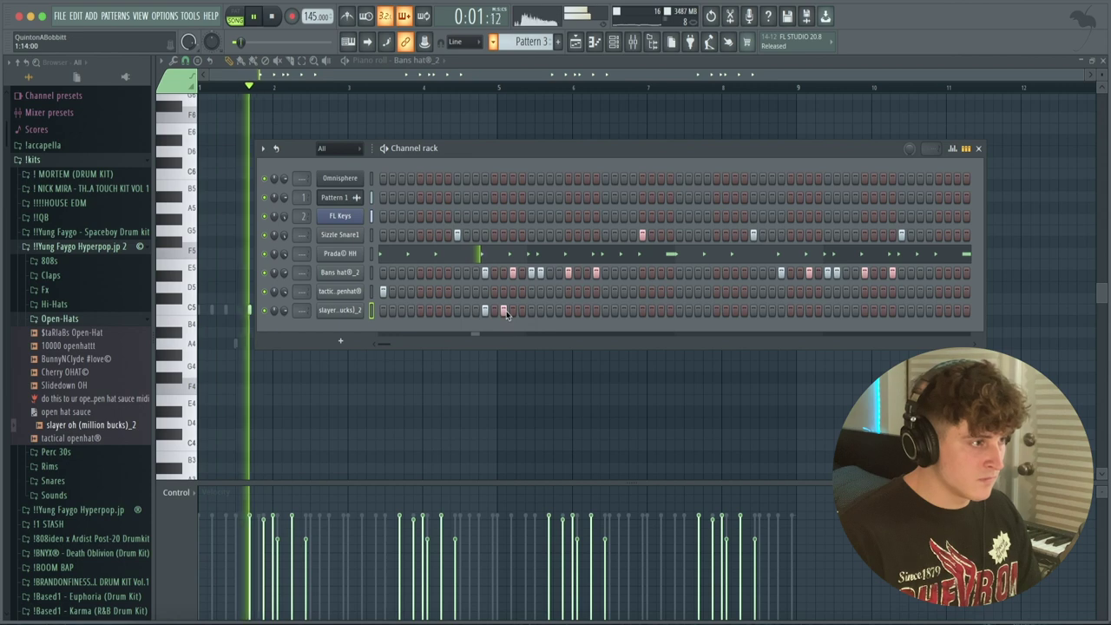
right_click(504, 310)
right_click(485, 312)
key(space)
key(space)
click(493, 311)
click(522, 313)
click(523, 310)
click(495, 311)
key(space)
key(space)
Place slayer oh (million bucks)_2 hits on steps 13 and 15, and replay the pattern
click(495, 311)
click(513, 311)
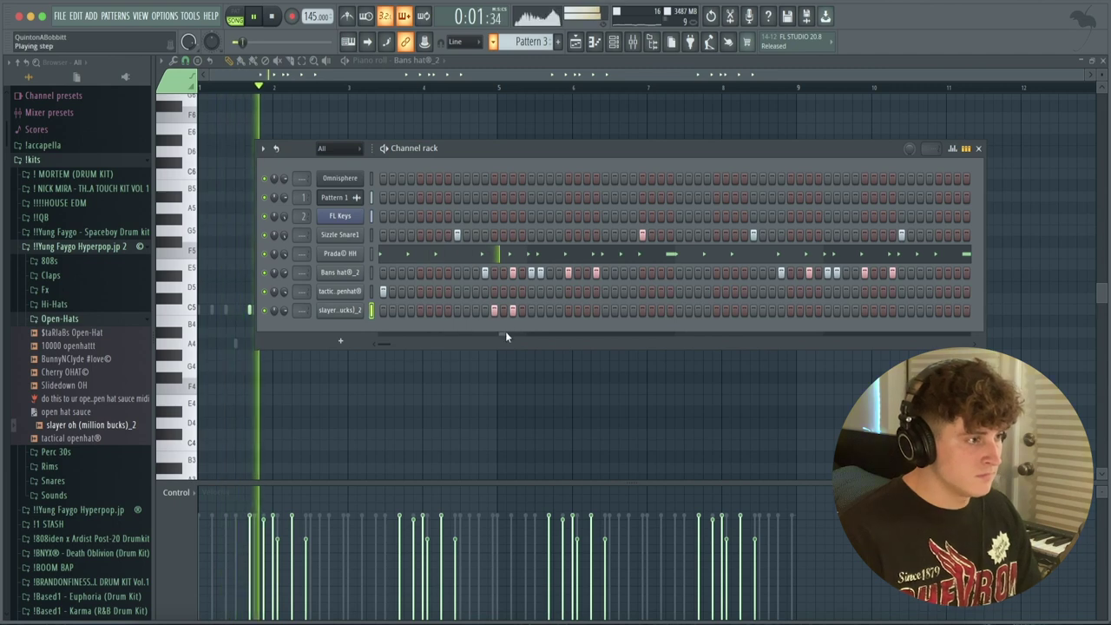
key(space)
key(space)
Set the tactical openhat® notes to A#4 at the start of bars 1, 3, 5 and 7, and return to the channel rack
right_click(339, 314)
click(382, 318)
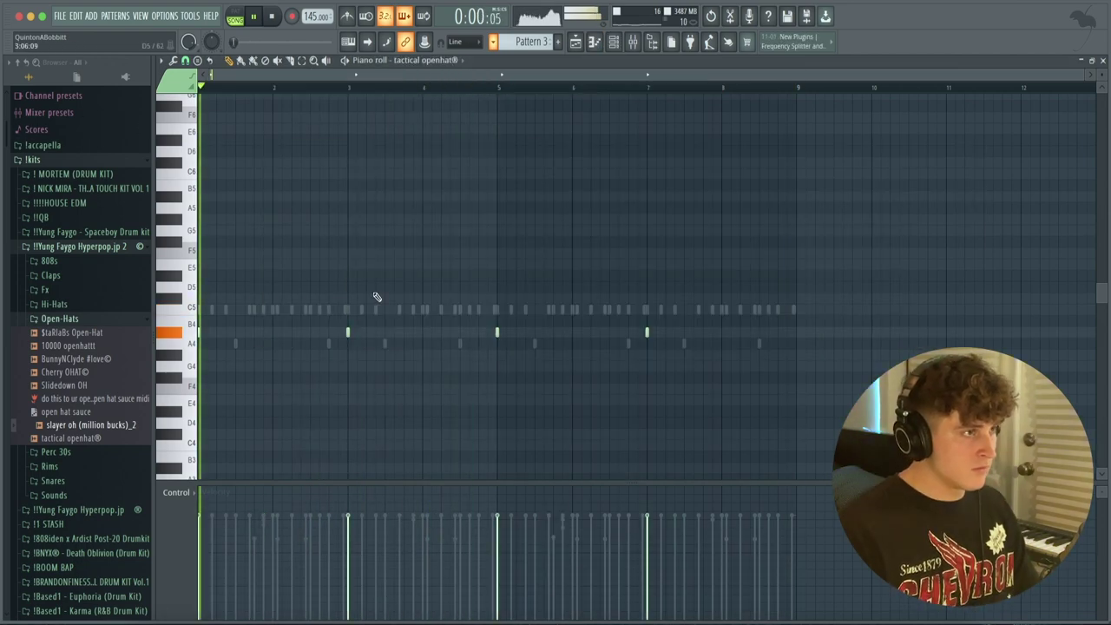
key(F6)
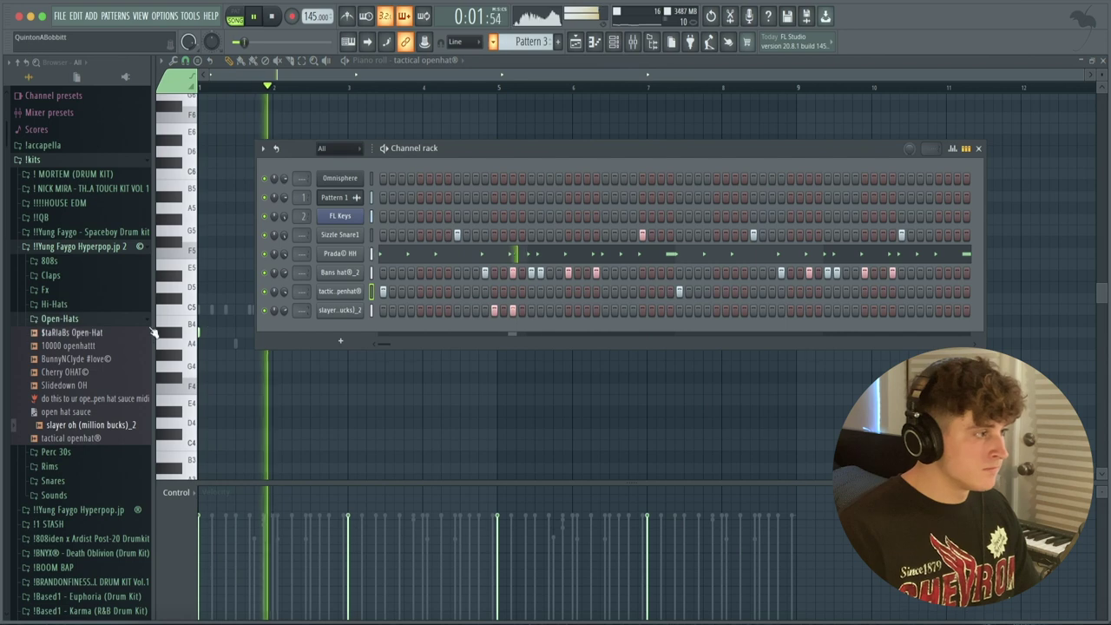
Stop playback, collapse the Yung Faygo Hyperpop kit and open the !!QB kit folder in the browser
click(52, 319)
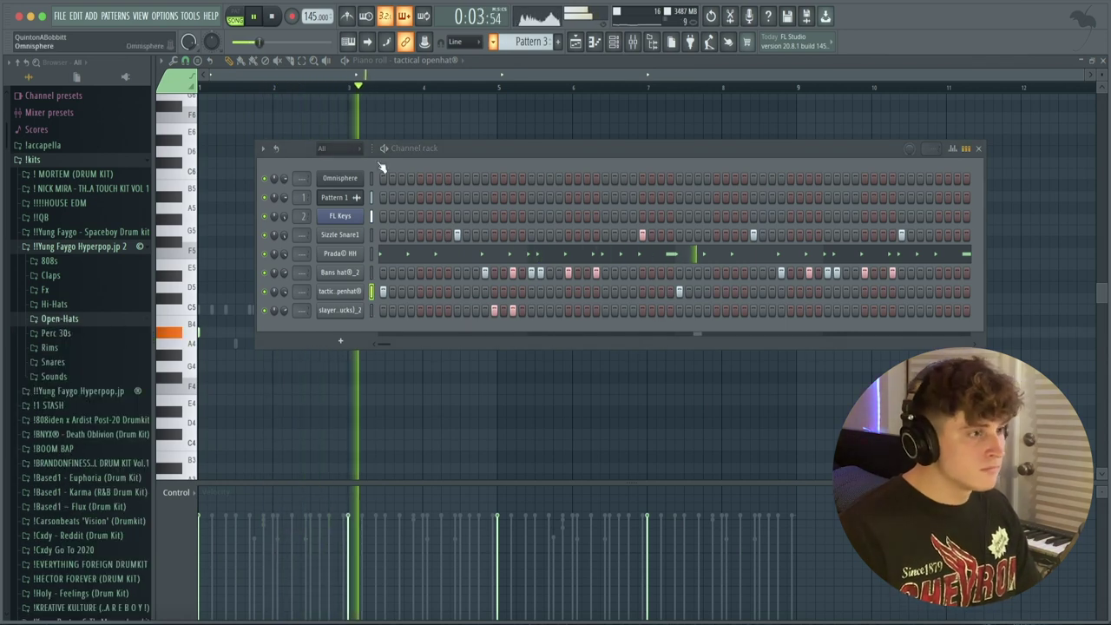
drag(562, 144, 546, 128)
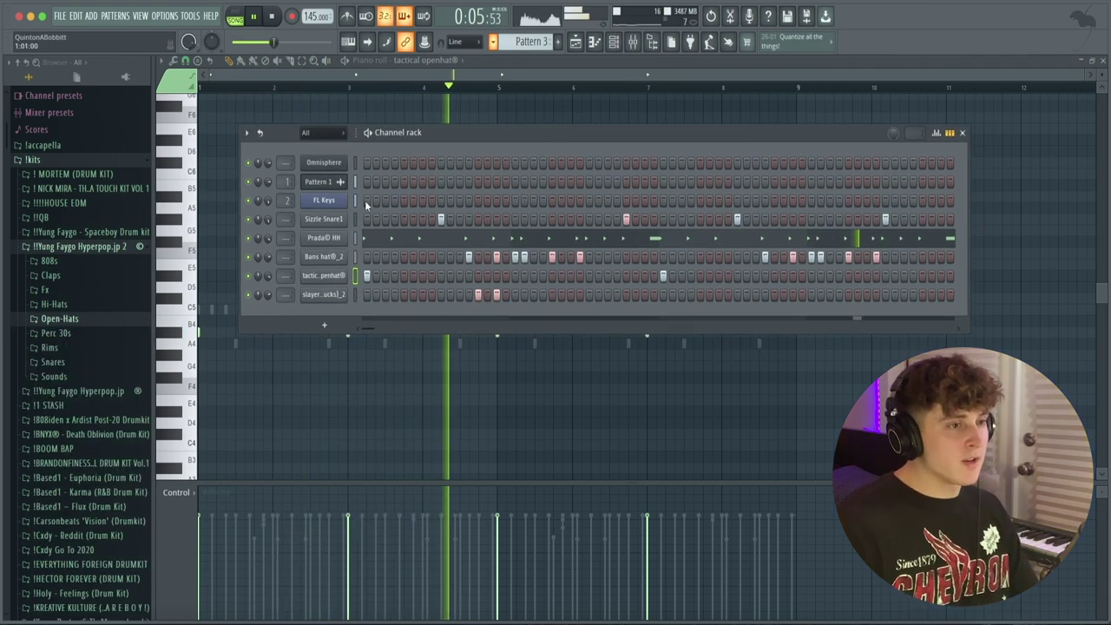
click(77, 246)
key(space)
click(40, 217)
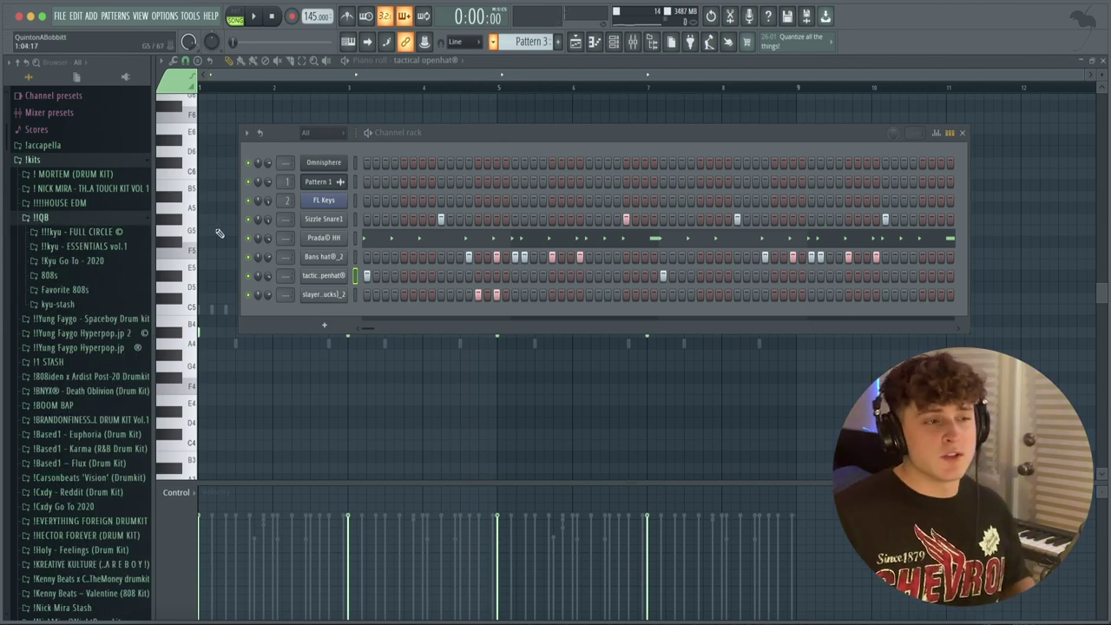
Remove Edison from the Master track's first effect slot and close the mixer
click(635, 41)
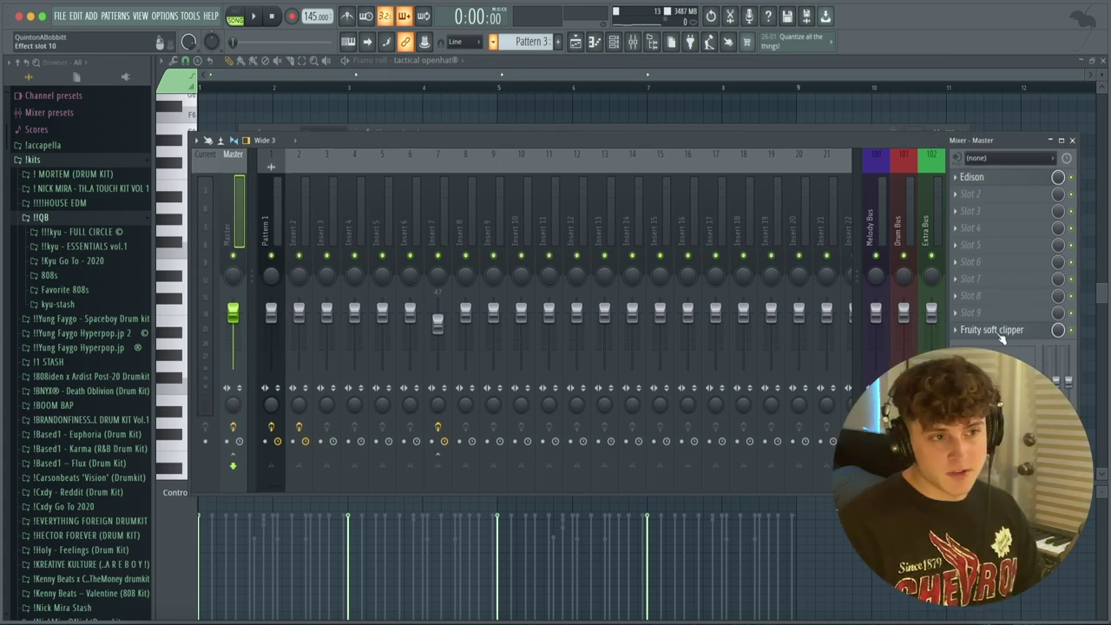
click(955, 178)
click(978, 208)
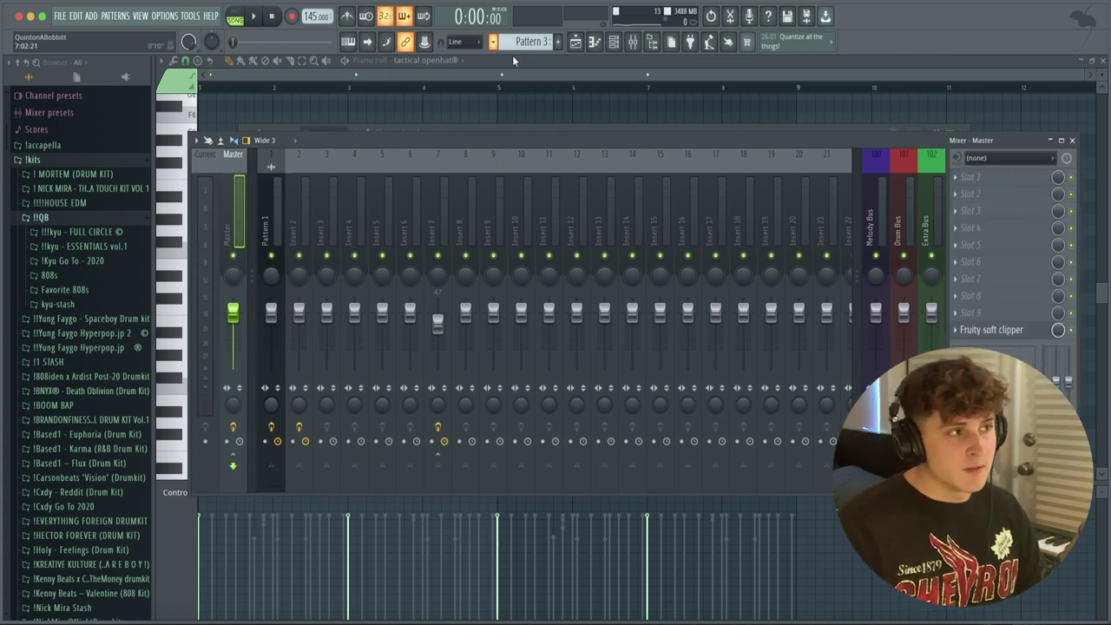
click(526, 79)
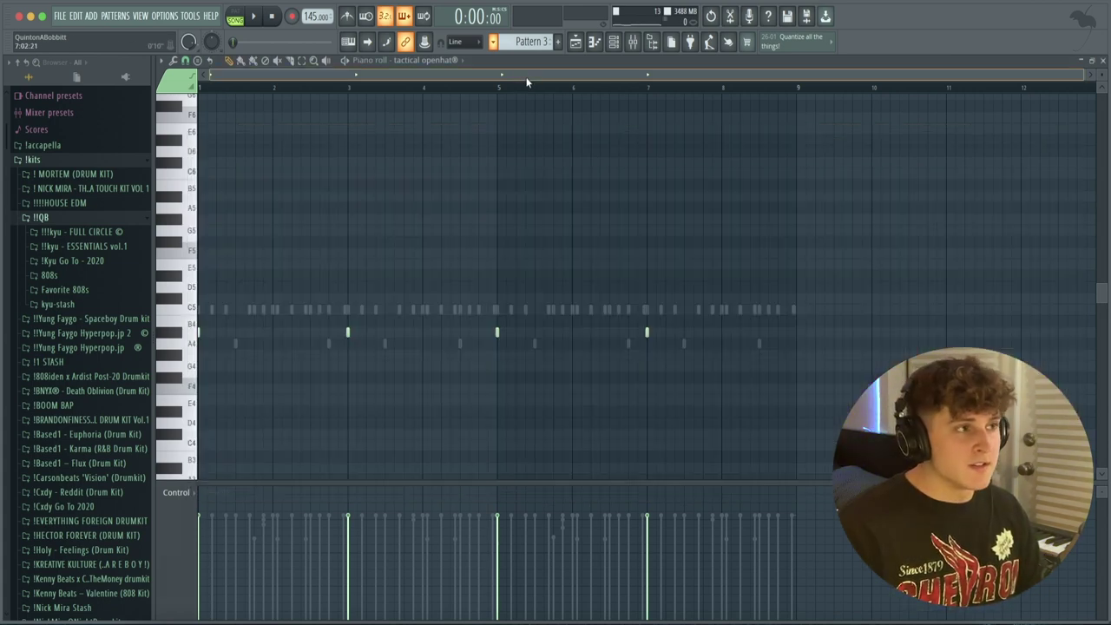
Load kyu - nuke (kick) from the Kick's folder of !!kyu - ESSENTIALS vol.1 into the channel rack above Sizzle Snare1
click(616, 43)
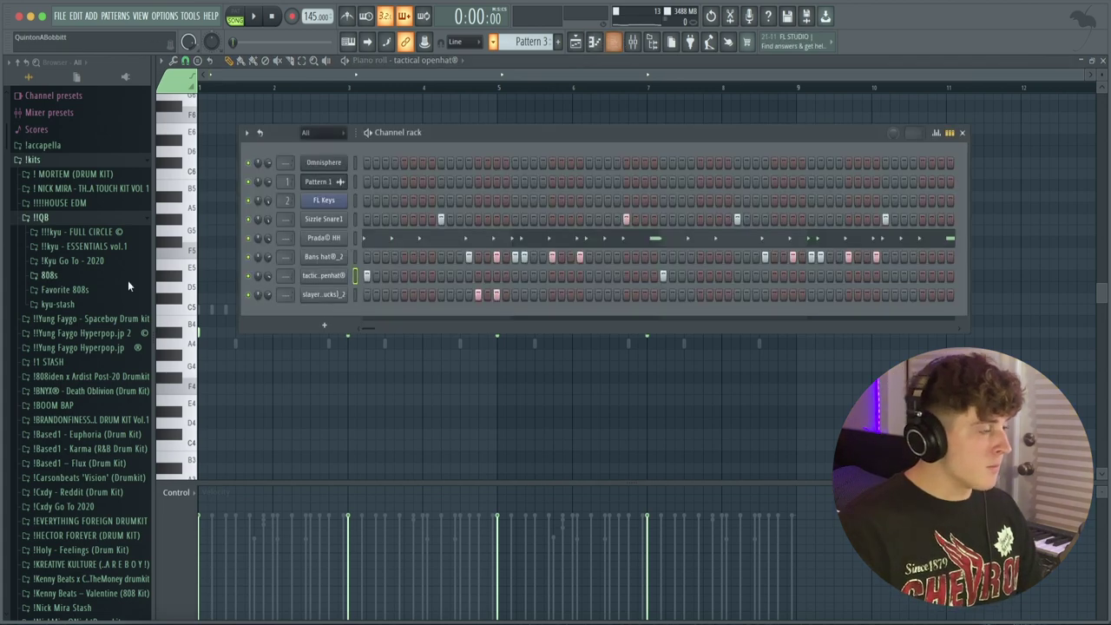
click(65, 248)
click(60, 318)
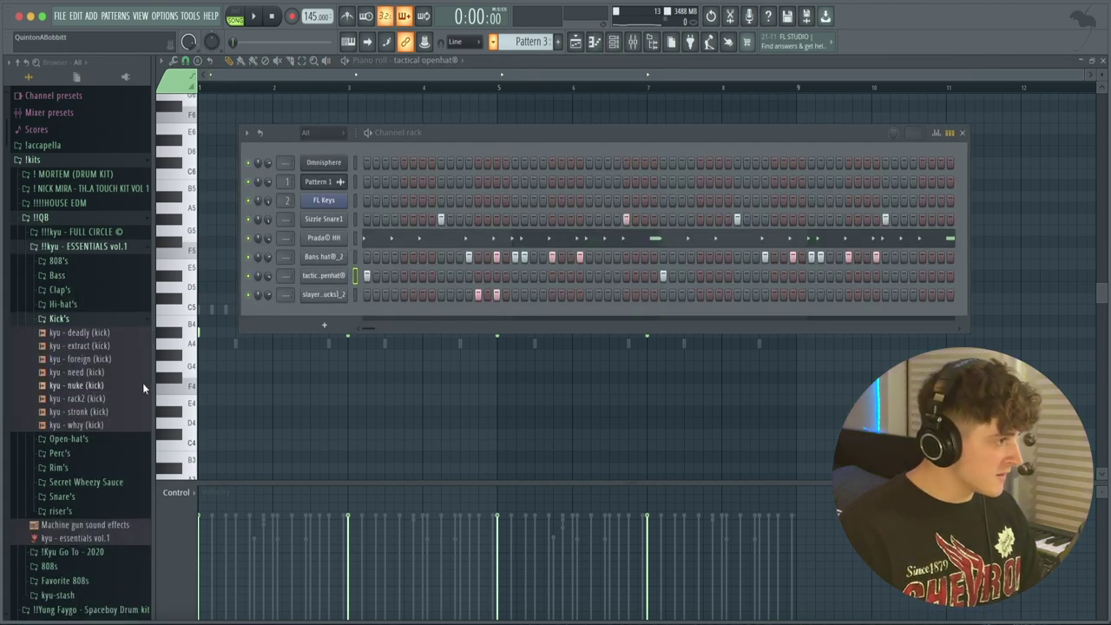
drag(80, 386, 272, 227)
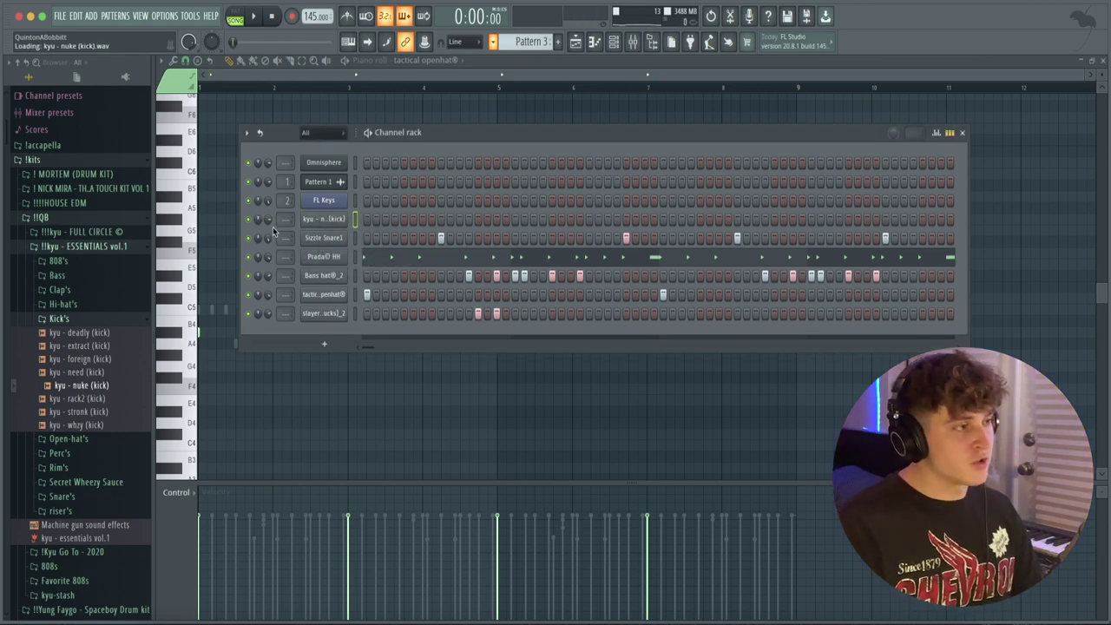
Place kyu - nuke (kick) hits on steps 1, 29, 33, 55, 57 and 61 while playing the pattern
click(366, 219)
key(space)
key(space)
key(space)
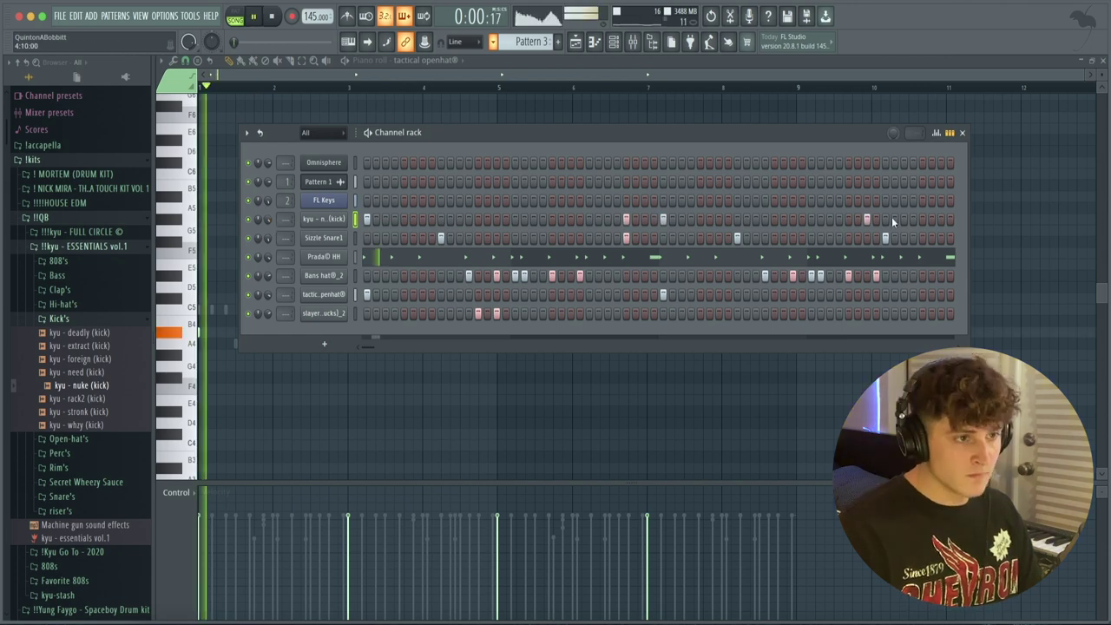
click(922, 217)
click(885, 220)
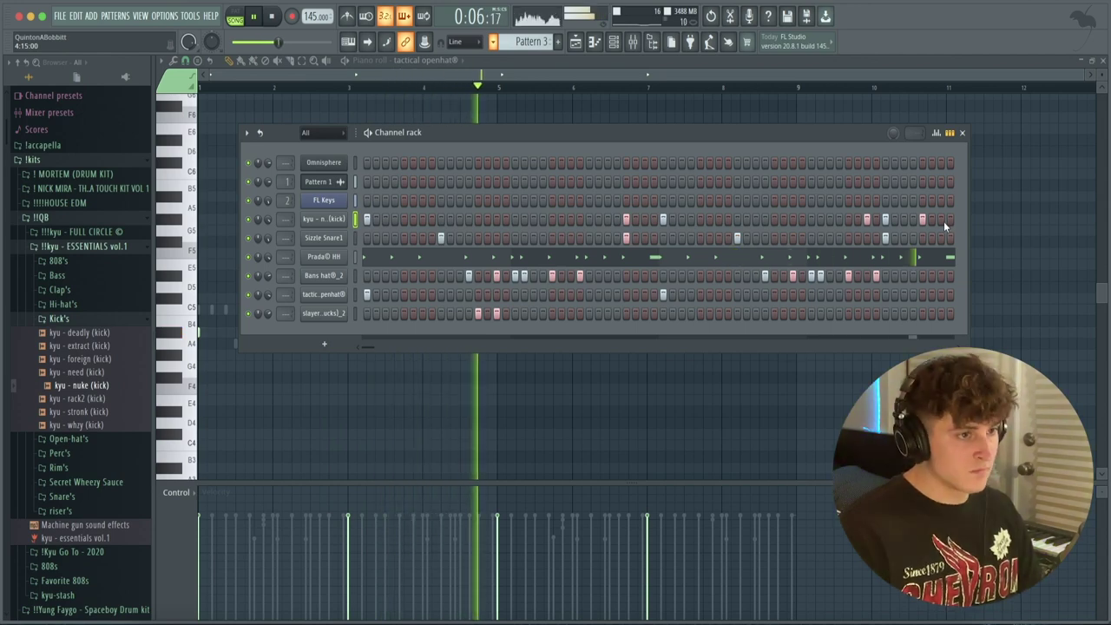
Extend the kick's last note to the start of bar 5, duplicate its four bars into bars 5 to 8, and return to the channel rack
right_click(342, 218)
click(369, 220)
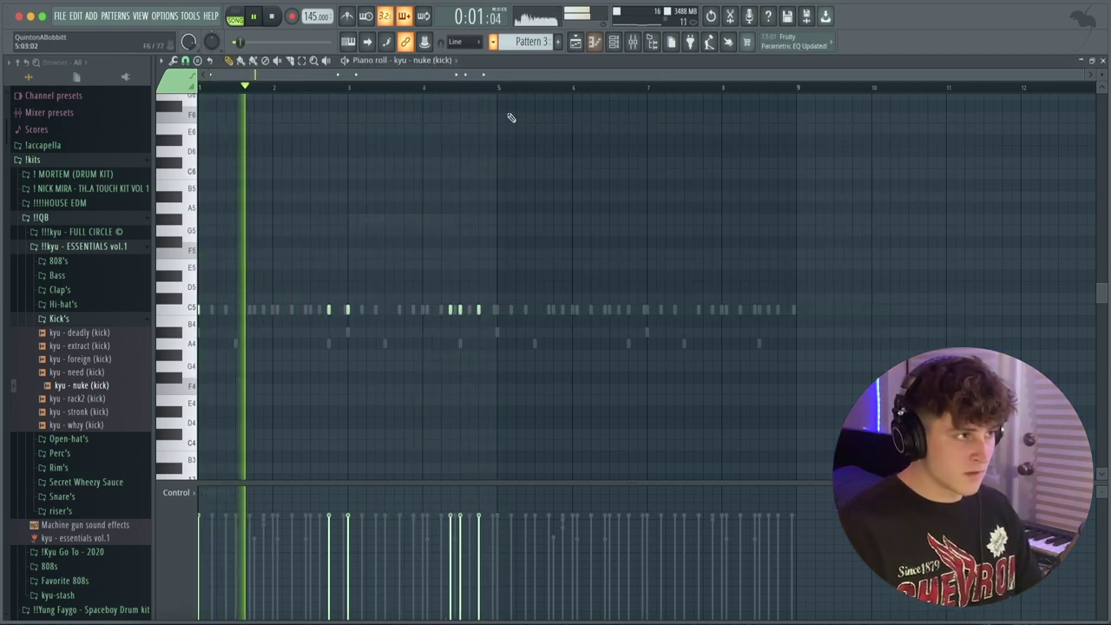
drag(480, 310, 498, 313)
key(ctrl+b)
key(ctrl+d)
key(F6)
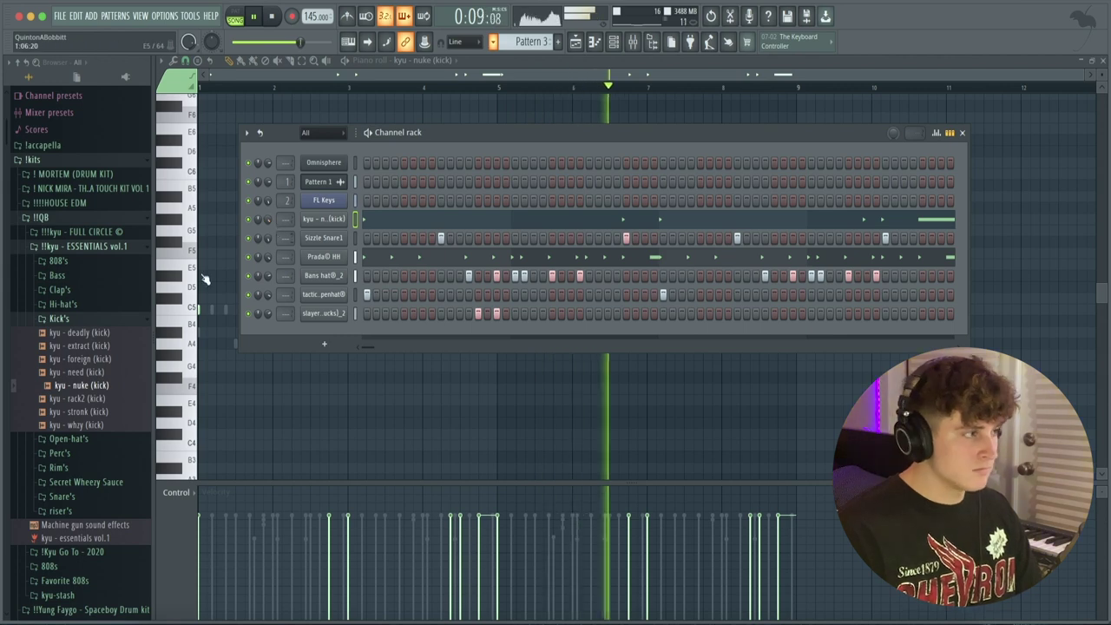
Inspect the Fruity parametric EQ 2 on mixer Insert 7, and return to the channel rack
click(630, 47)
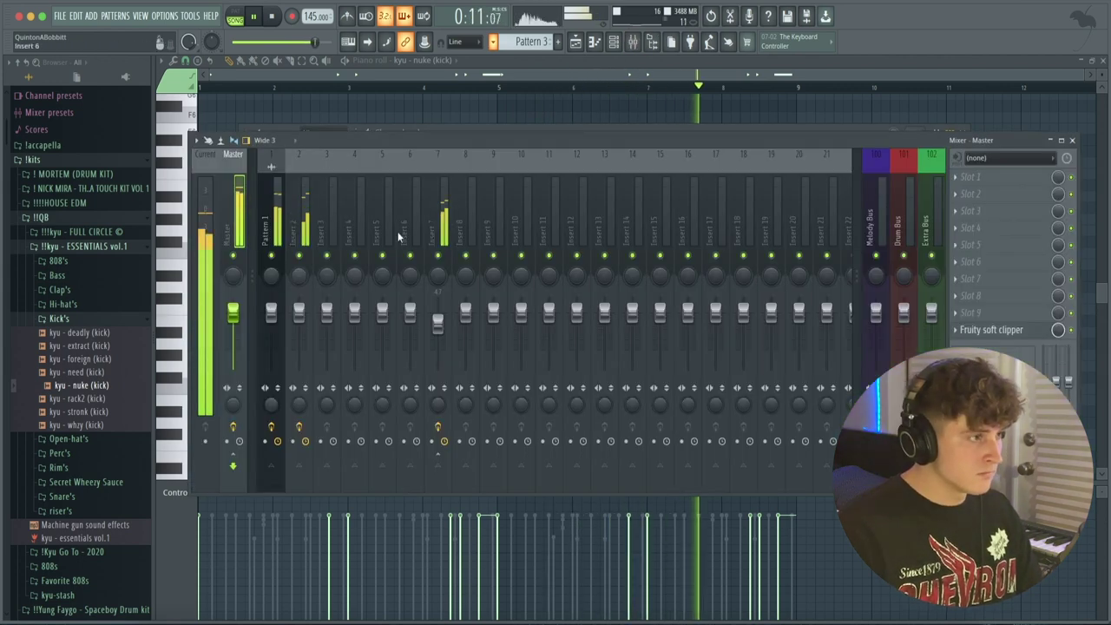
click(437, 230)
click(1006, 177)
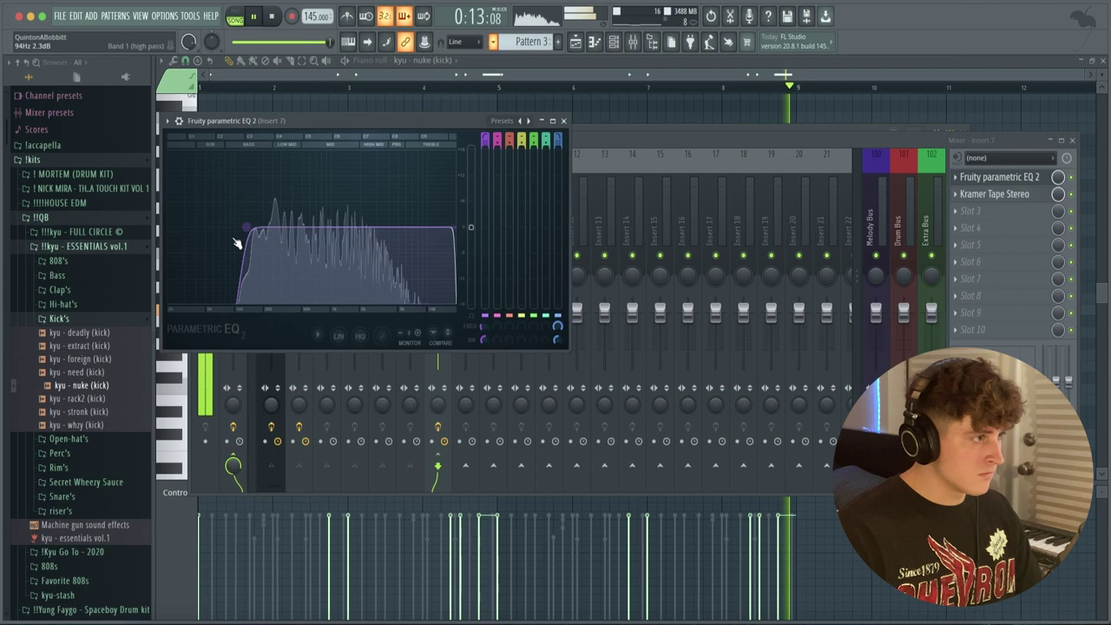
click(563, 120)
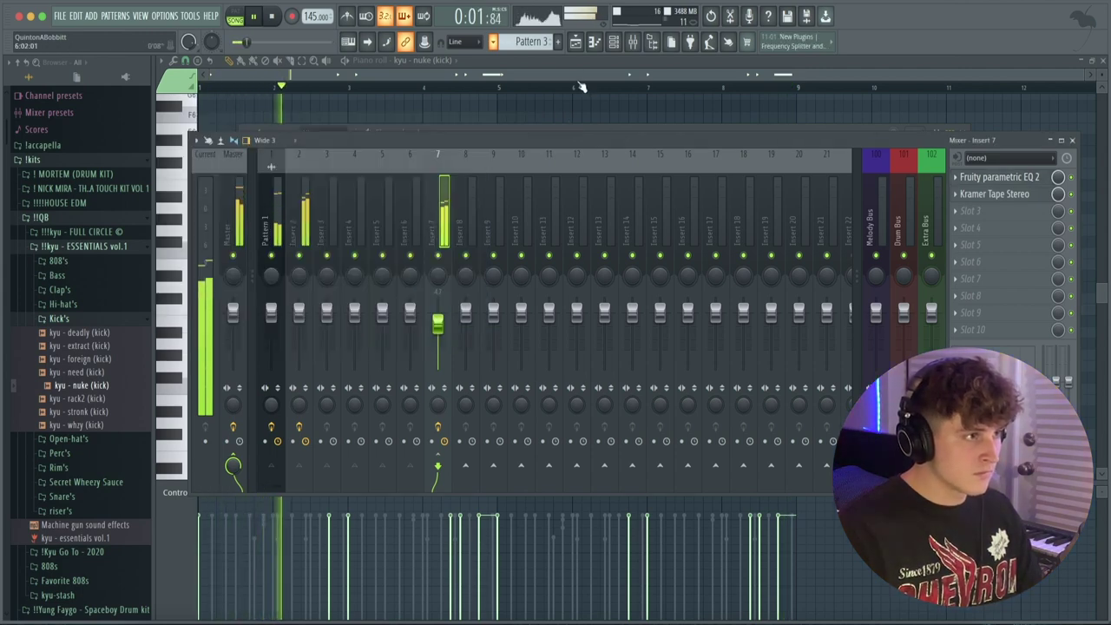
click(634, 43)
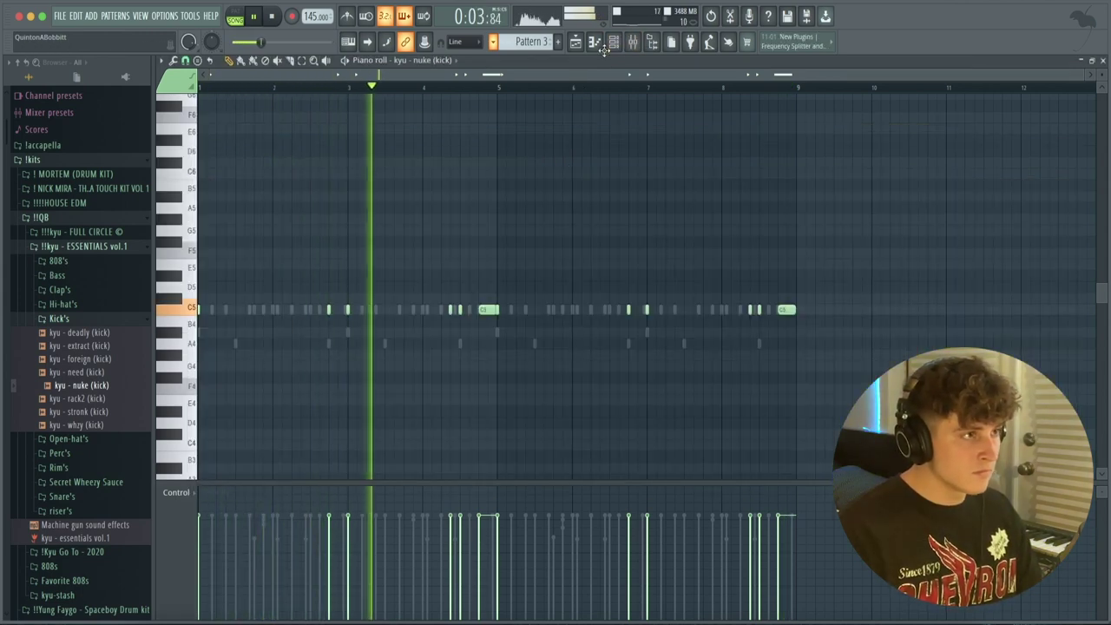
click(614, 43)
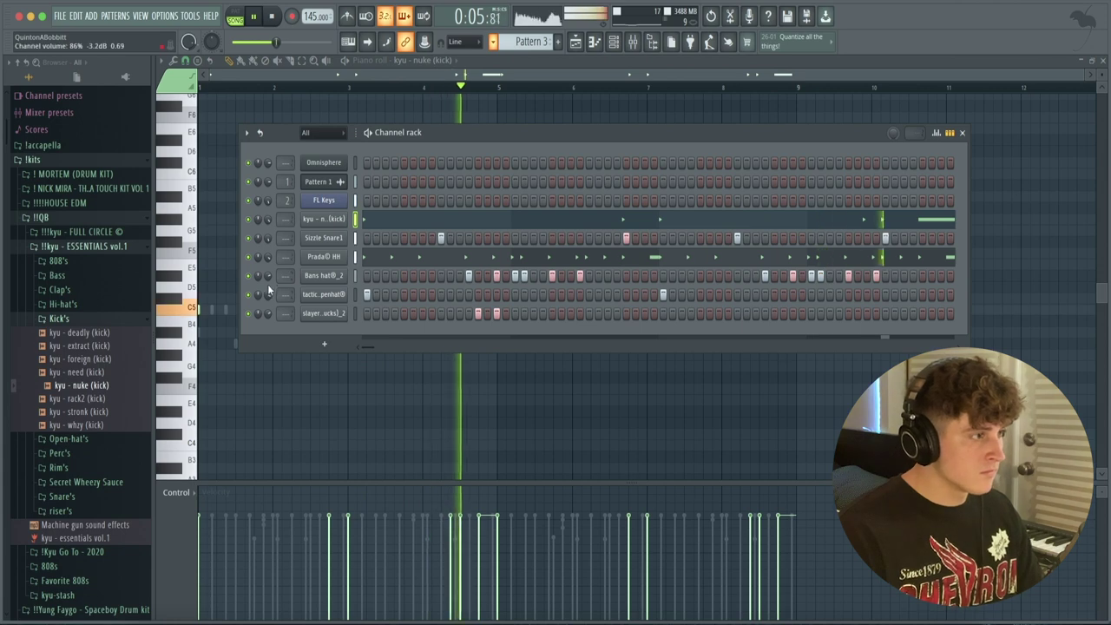
Stop playback and load 808 (Ravage)_2 from the 808s folder into the channel rack below the kick
key(space)
click(78, 246)
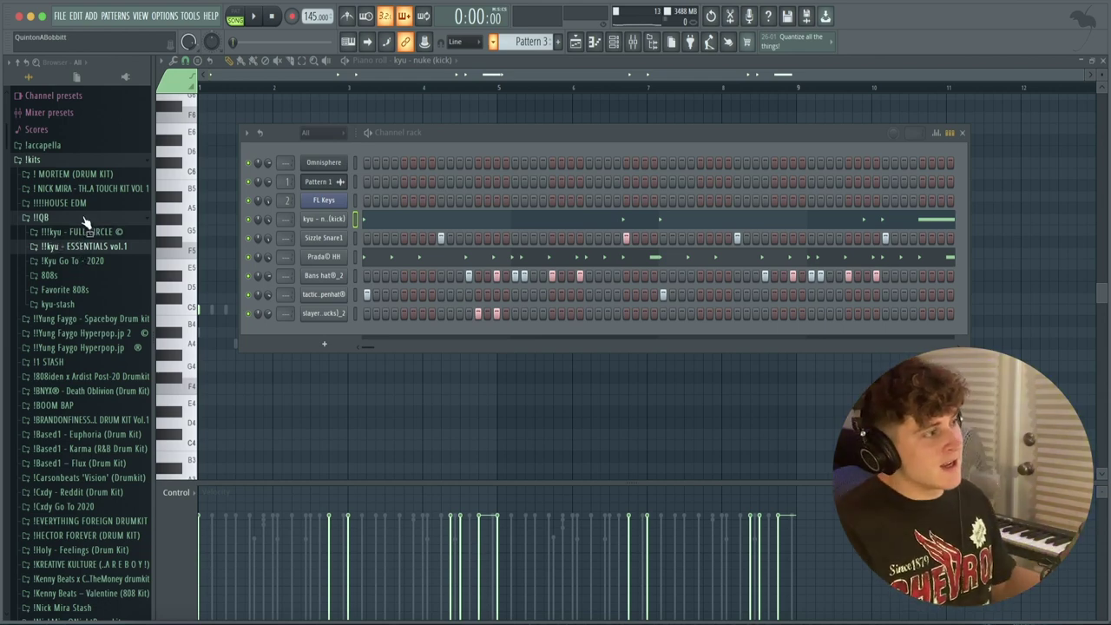
click(84, 218)
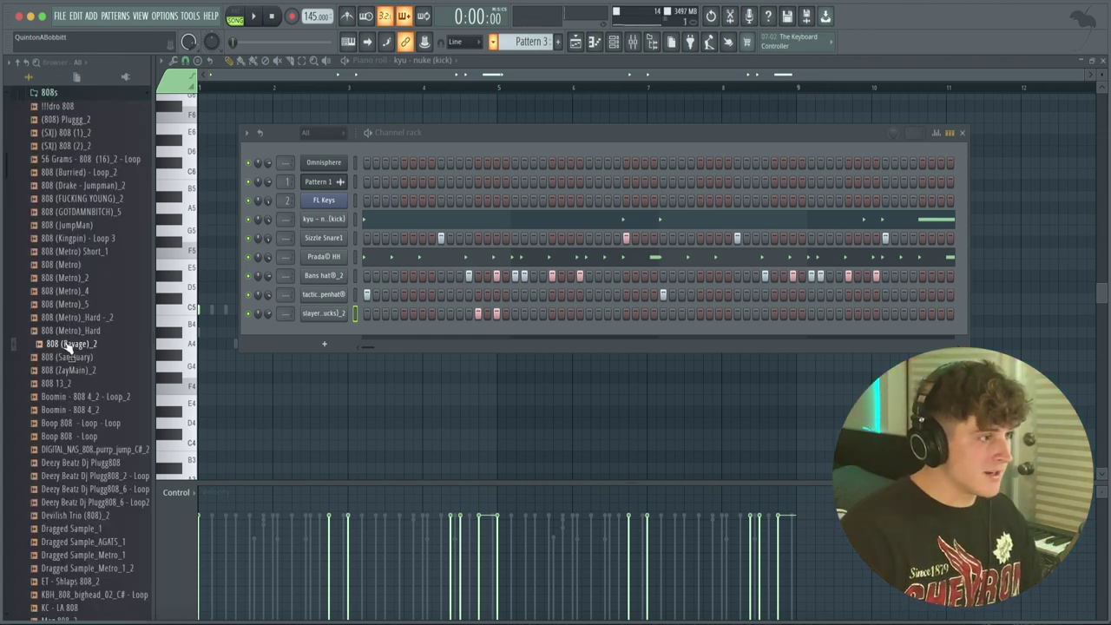
drag(70, 345, 322, 339)
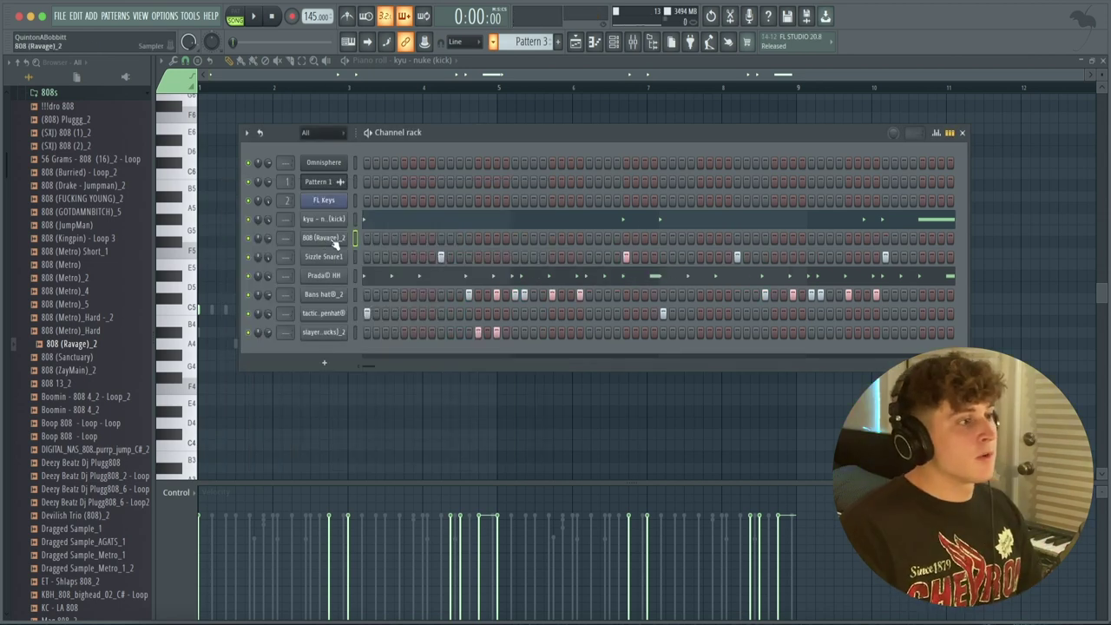
right_click(335, 238)
click(373, 239)
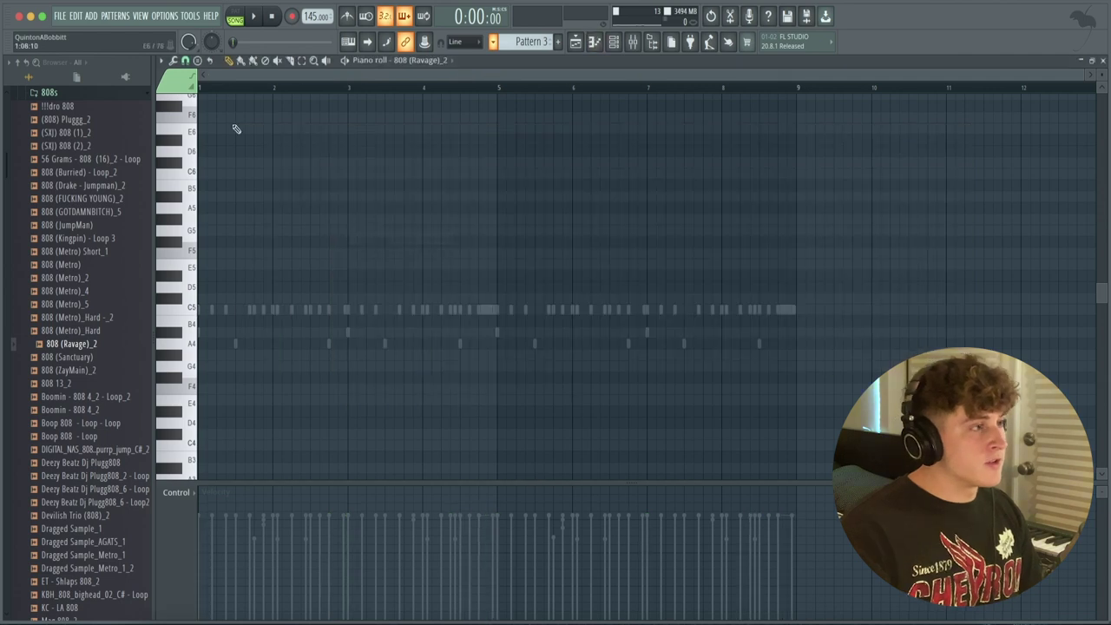
scroll(283, 73, up, 3)
click(613, 42)
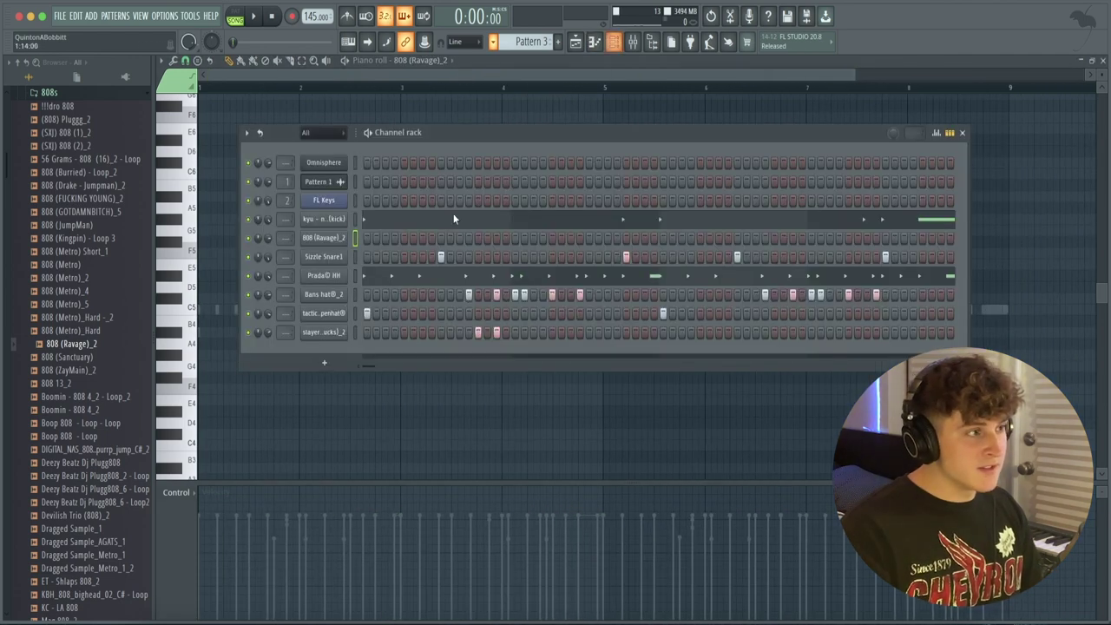
Enable the volume envelope of 808 (Ravage)_2 with hold turned up and delay, attack, decay, sustain and release at minimum
click(324, 238)
drag(296, 185, 360, 151)
click(327, 173)
drag(319, 300, 388, 304)
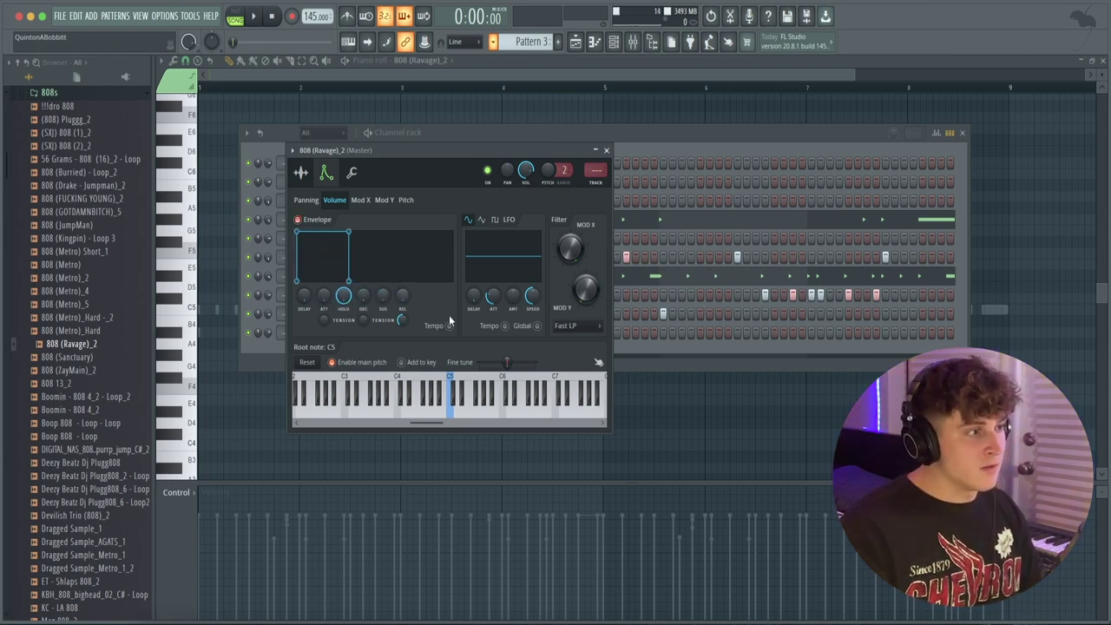
click(606, 151)
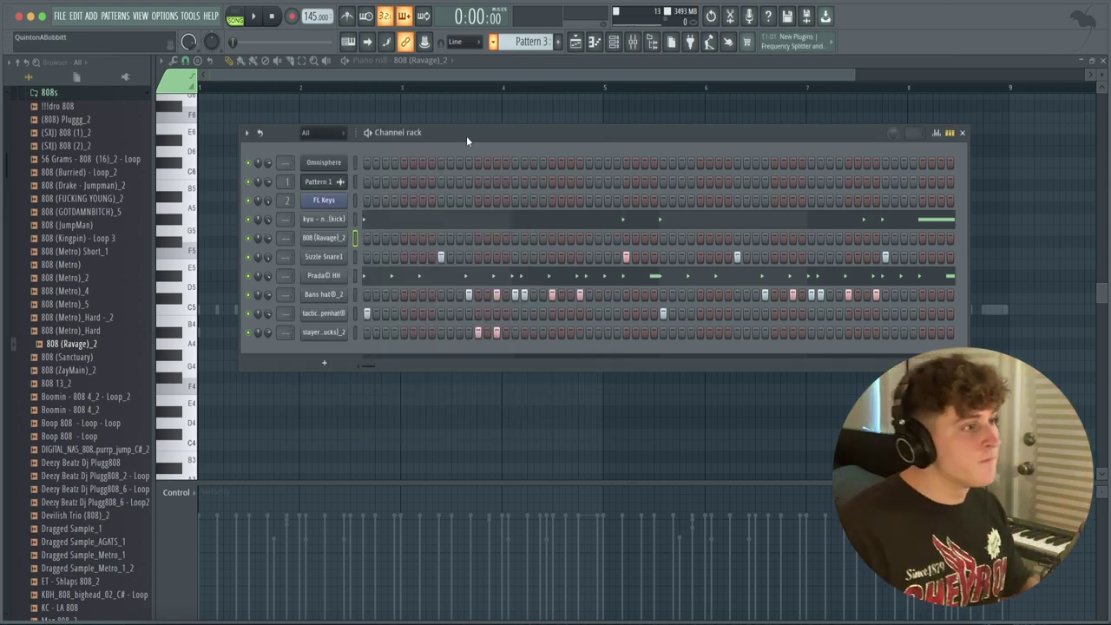
Place a half-bar F5 note at the start of bar 1 in the 808 (Ravage)_2 piano roll
right_click(312, 232)
click(217, 247)
click(221, 249)
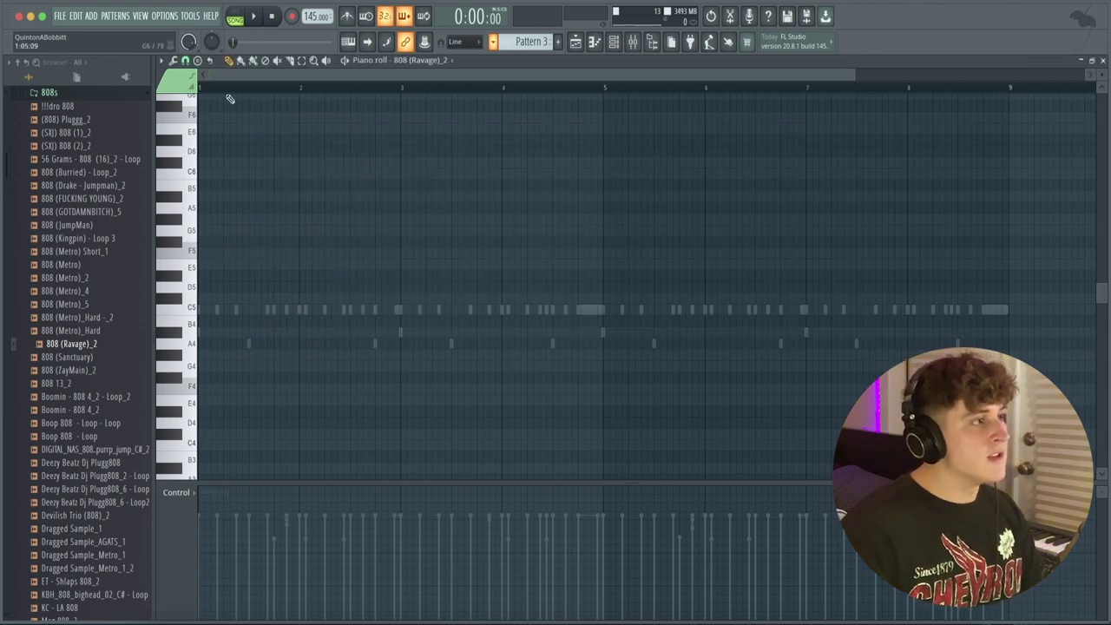
scroll(271, 74, up, 2)
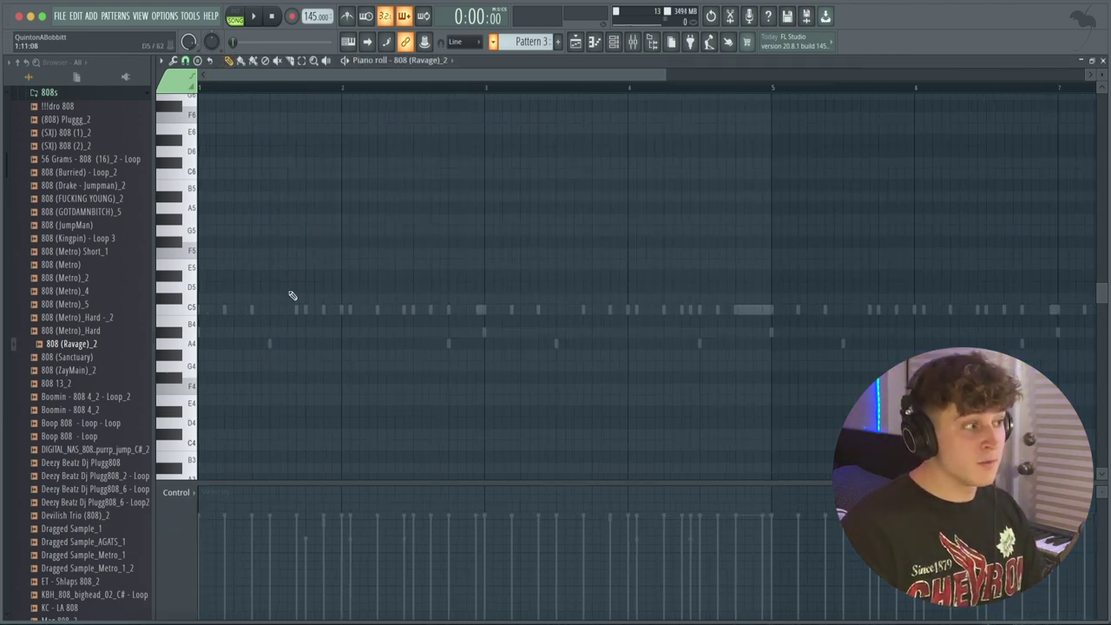
click(216, 252)
click(345, 252)
right_click(345, 252)
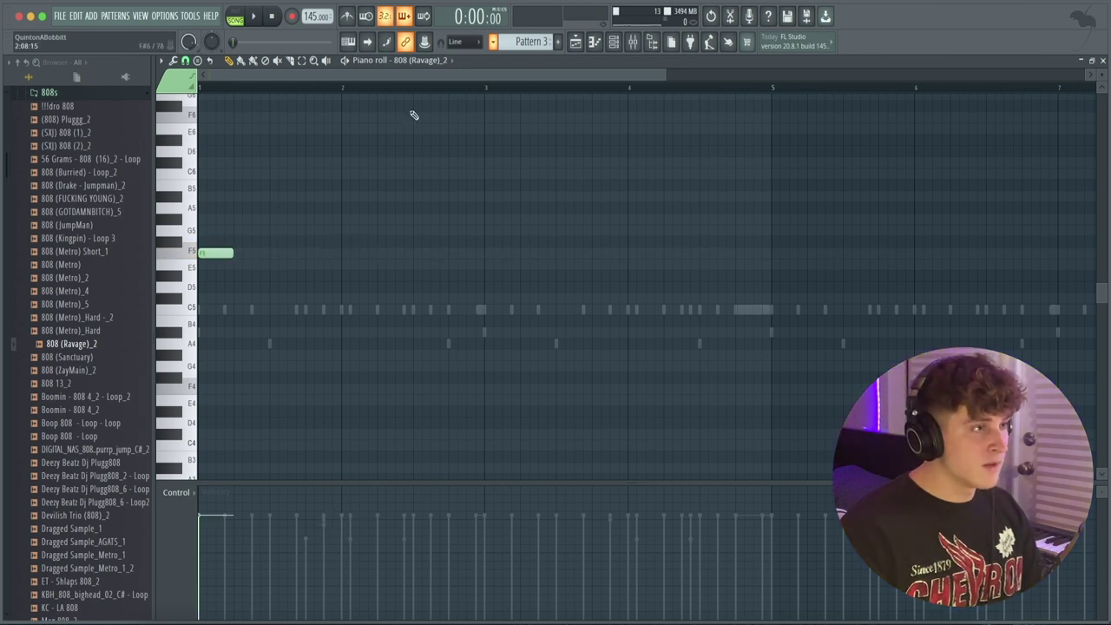
click(614, 42)
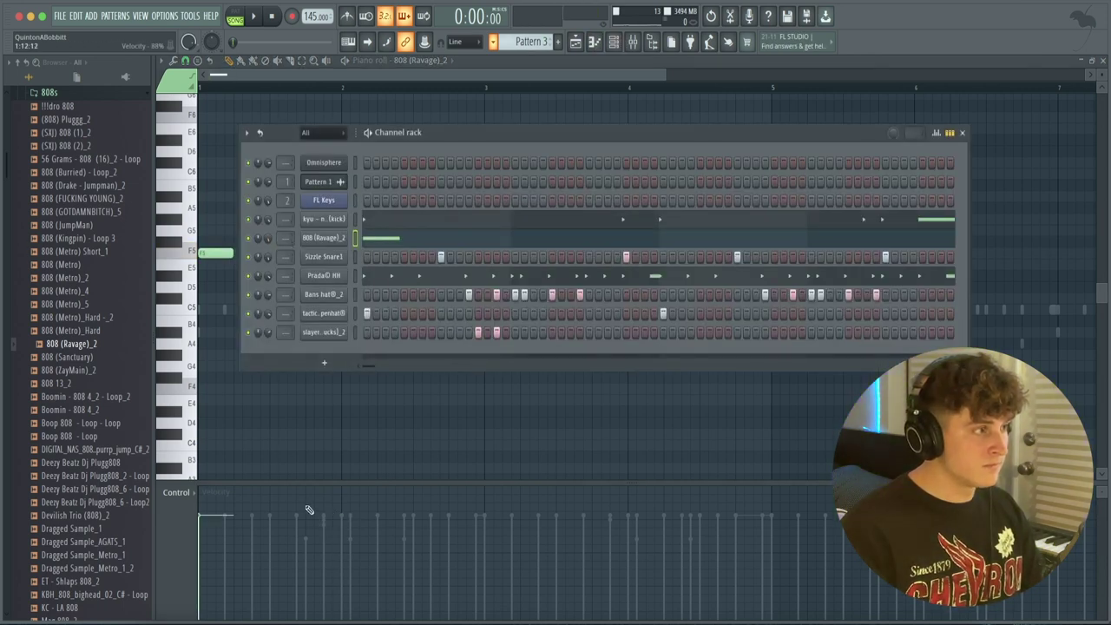
key(F6)
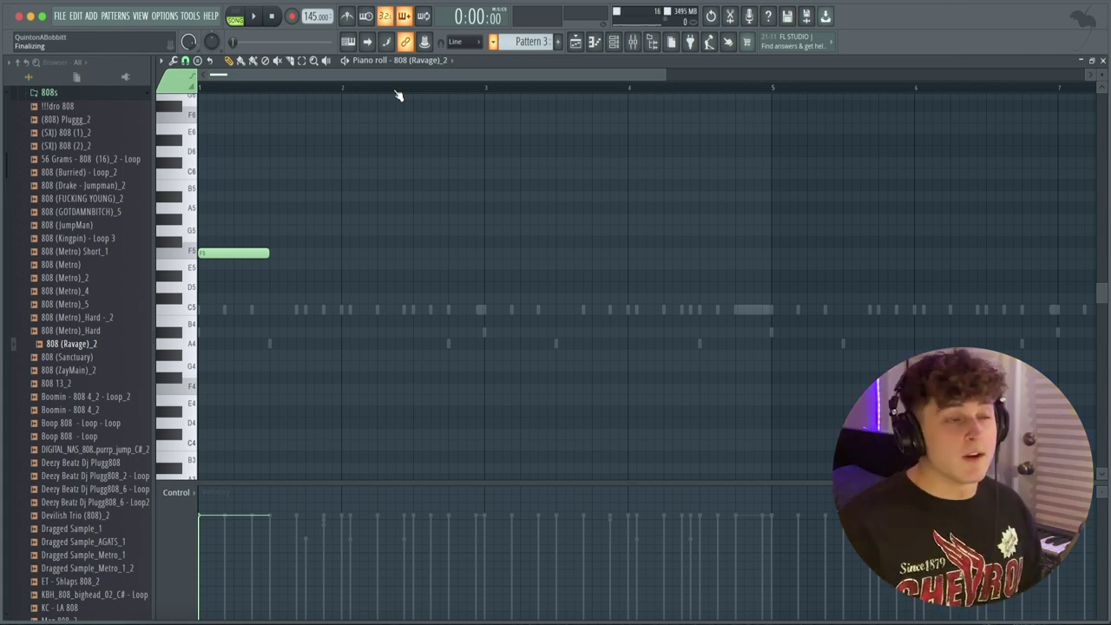
Add a half-bar F5 note at the start of bar 3 for the 808 and replay the pattern
key(space)
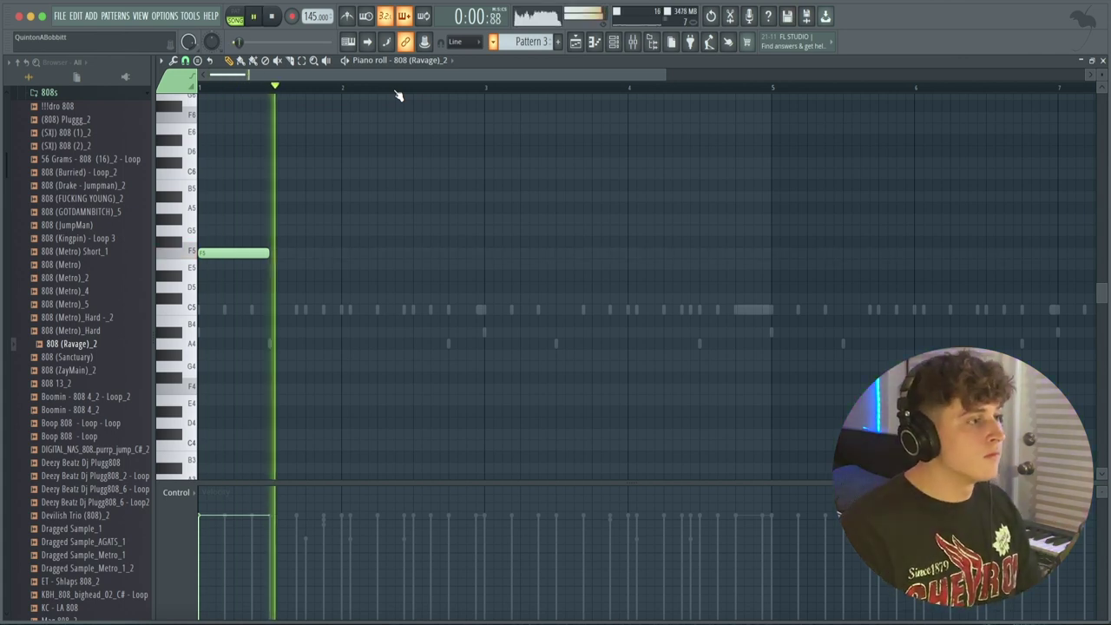
key(space)
click(485, 253)
key(space)
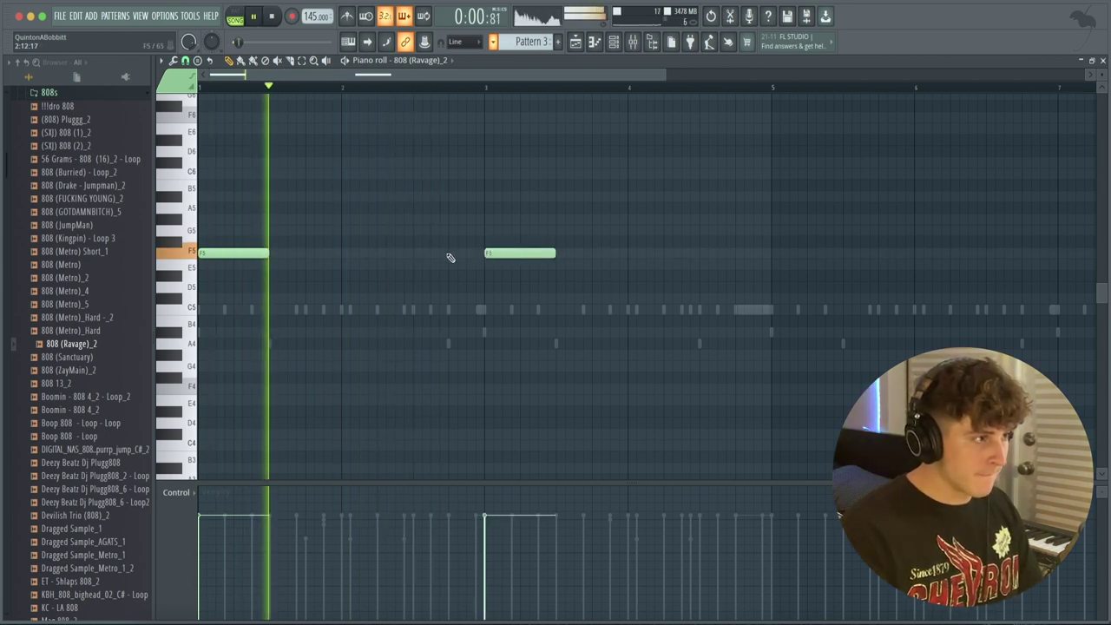
Place a one-beat 808 note on the fourth beat of bar 2, lower it to E5, and replay the pattern
key(space)
click(363, 253)
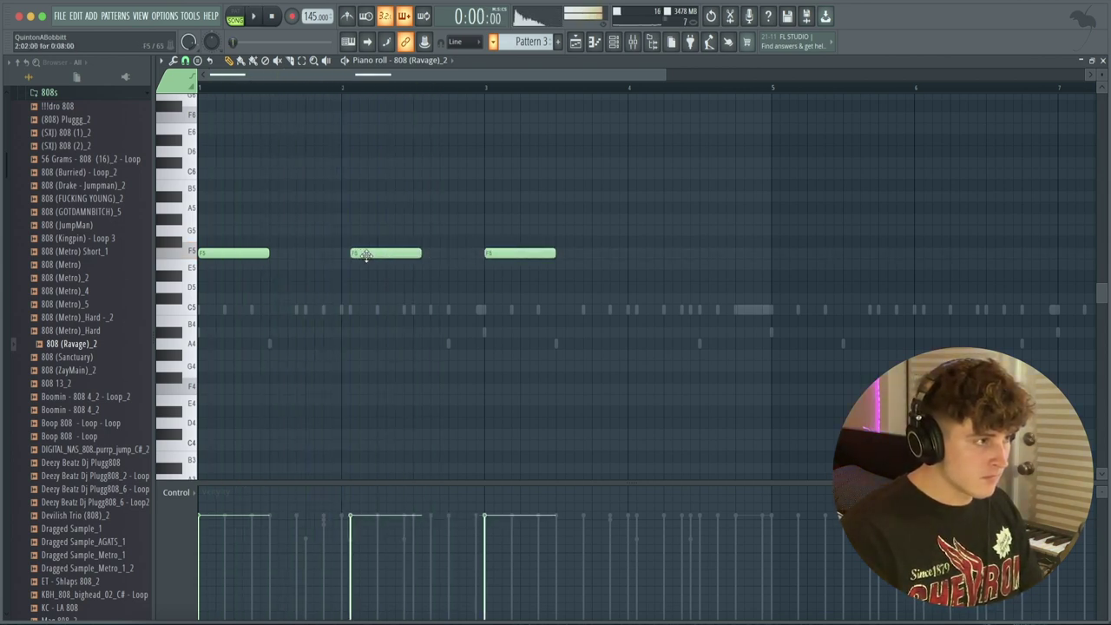
key(space)
click(449, 254)
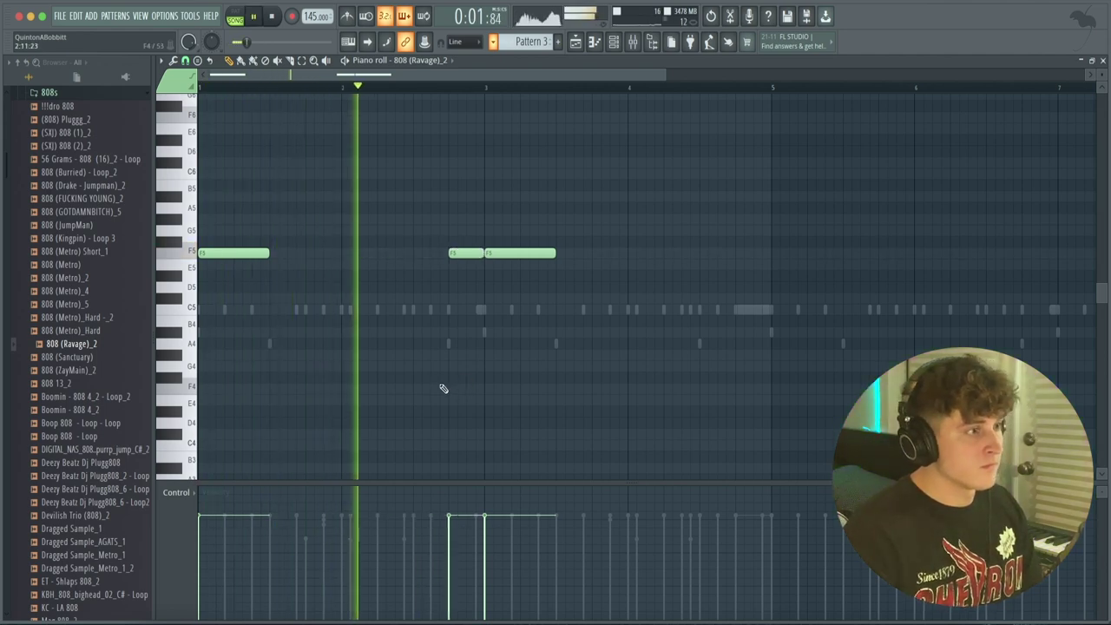
key(space)
drag(480, 254, 479, 264)
key(space)
scroll(416, 96, down, 2)
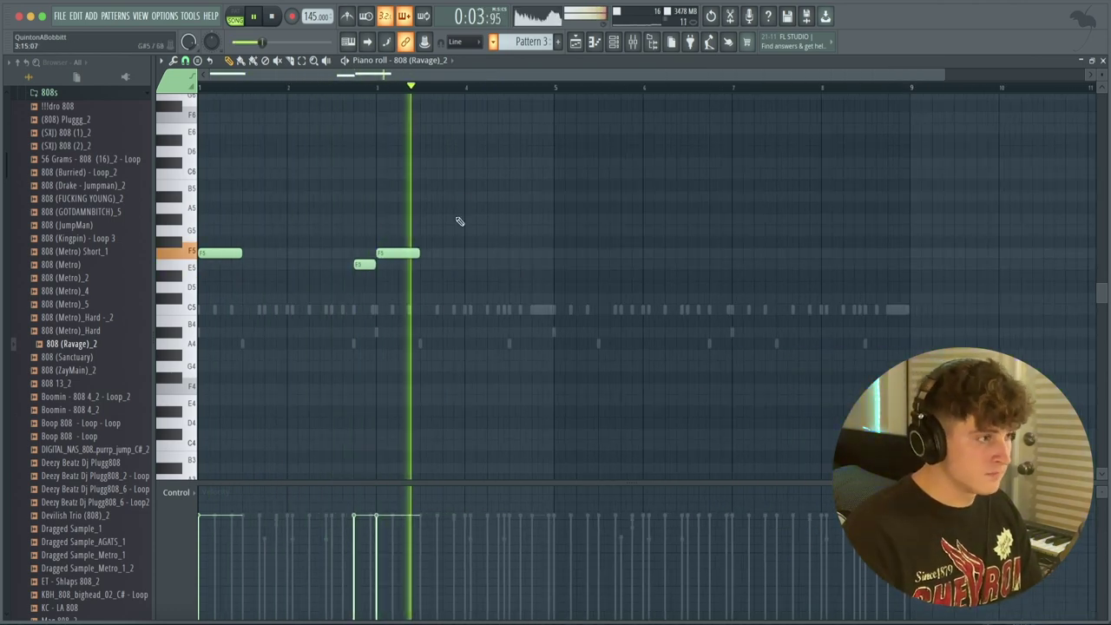
Add one-beat 808 notes in bar 4, F5 on beat two and E5 on beats three and four, and replay the pattern
click(499, 253)
key(space)
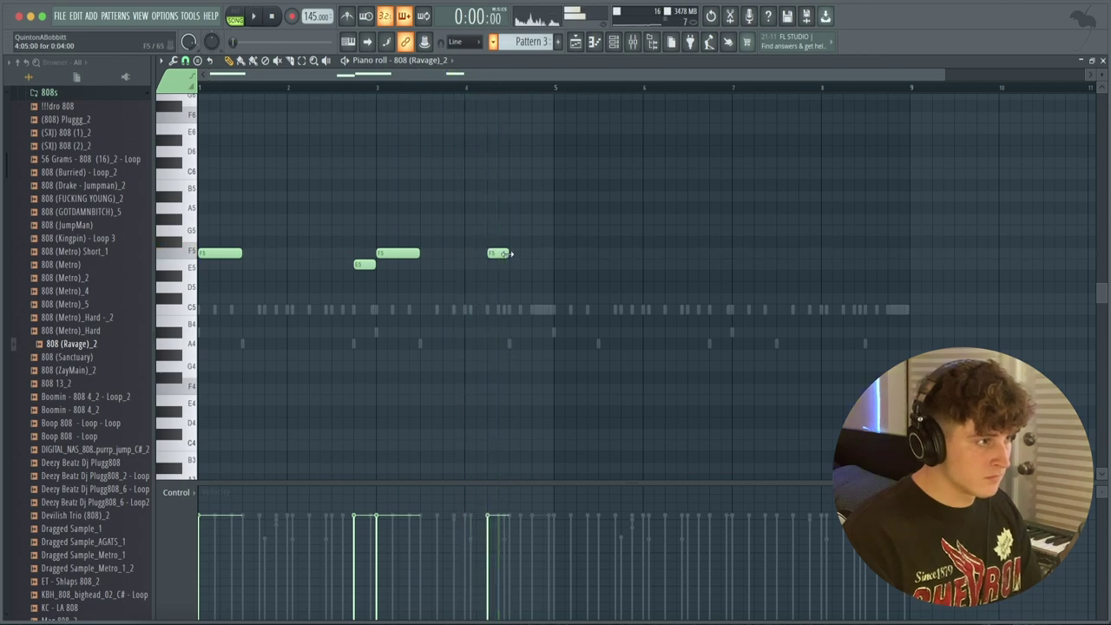
click(542, 264)
key(space)
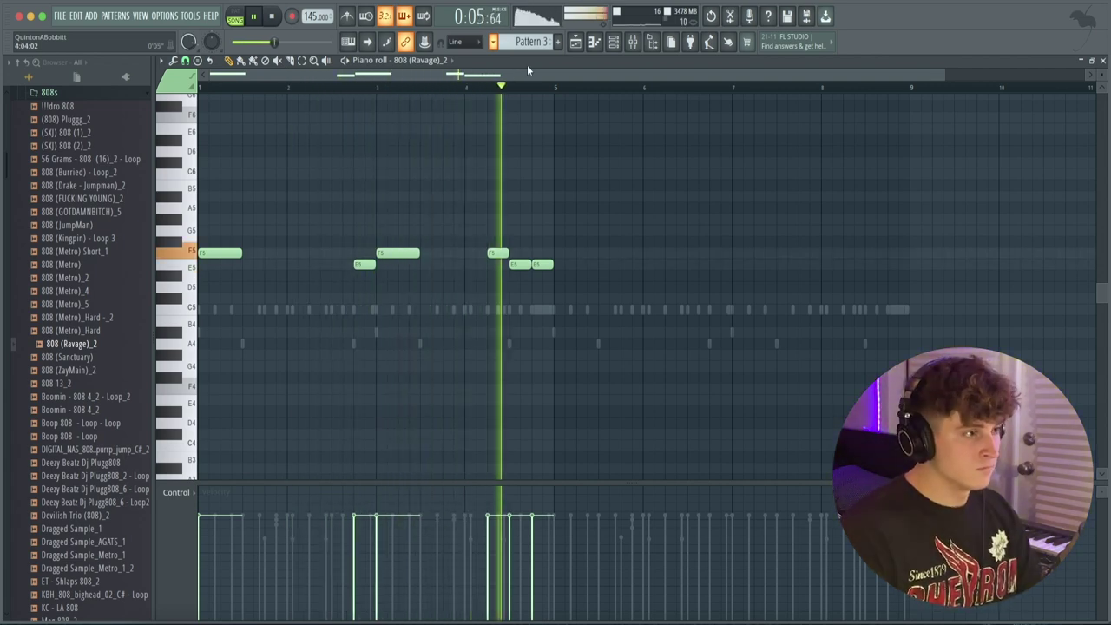
key(space)
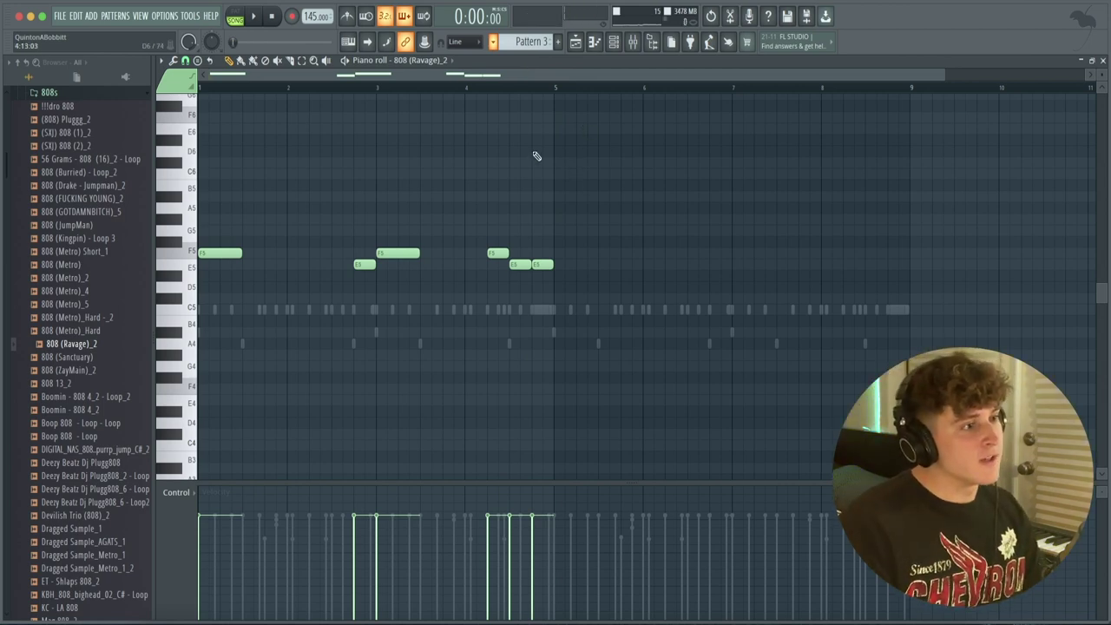
Try adding a one-beat A#5 slide note above the F5 note on the second beat of bar 4
double_click(493, 198)
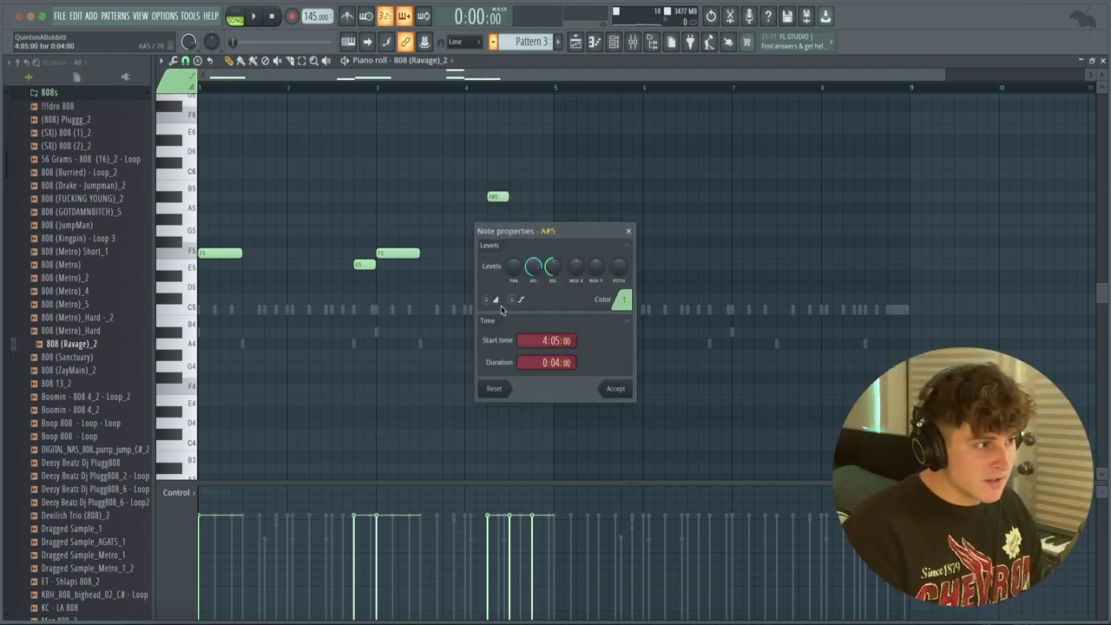
click(487, 301)
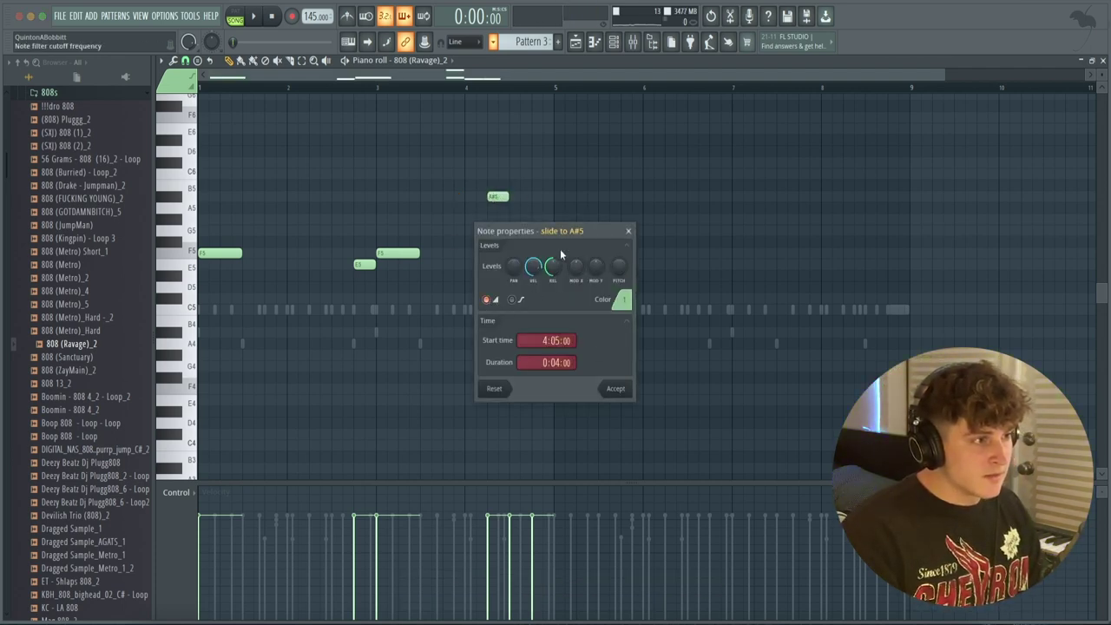
click(630, 396)
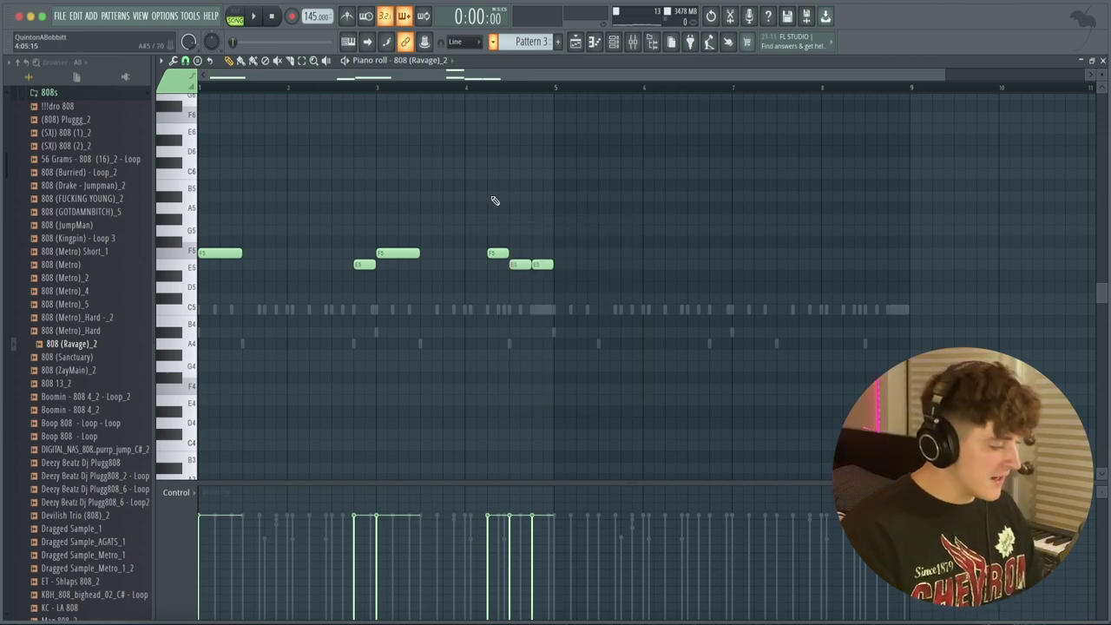
Place slide notes around bar 4, keeping only a one-beat A#5 slide directly above the F5 note on beat two
click(632, 241)
click(631, 310)
click(648, 344)
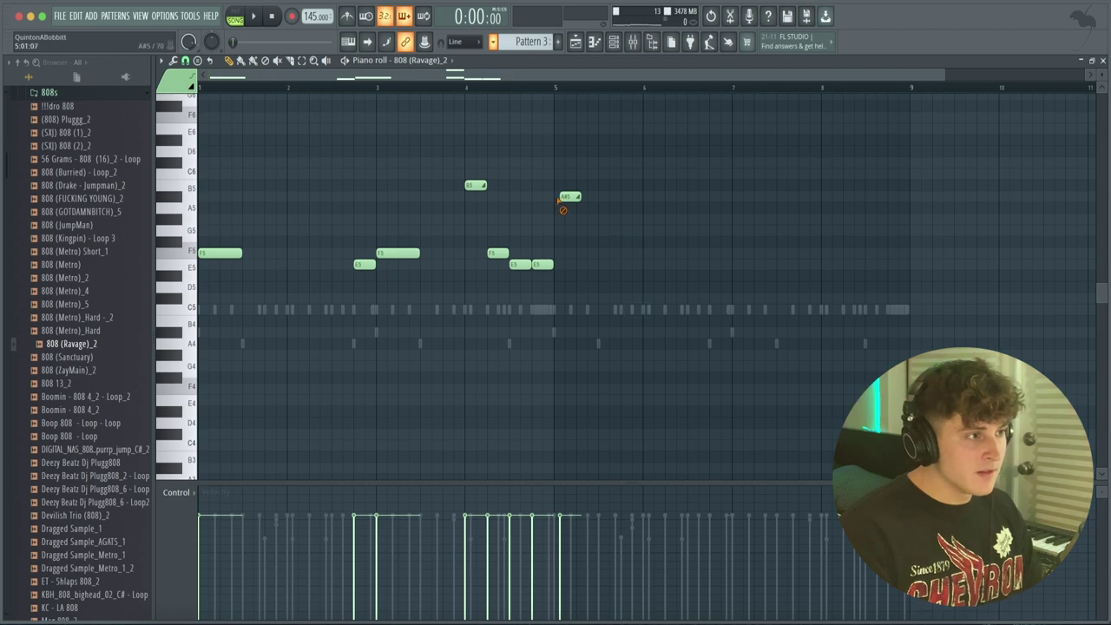
right_click(486, 186)
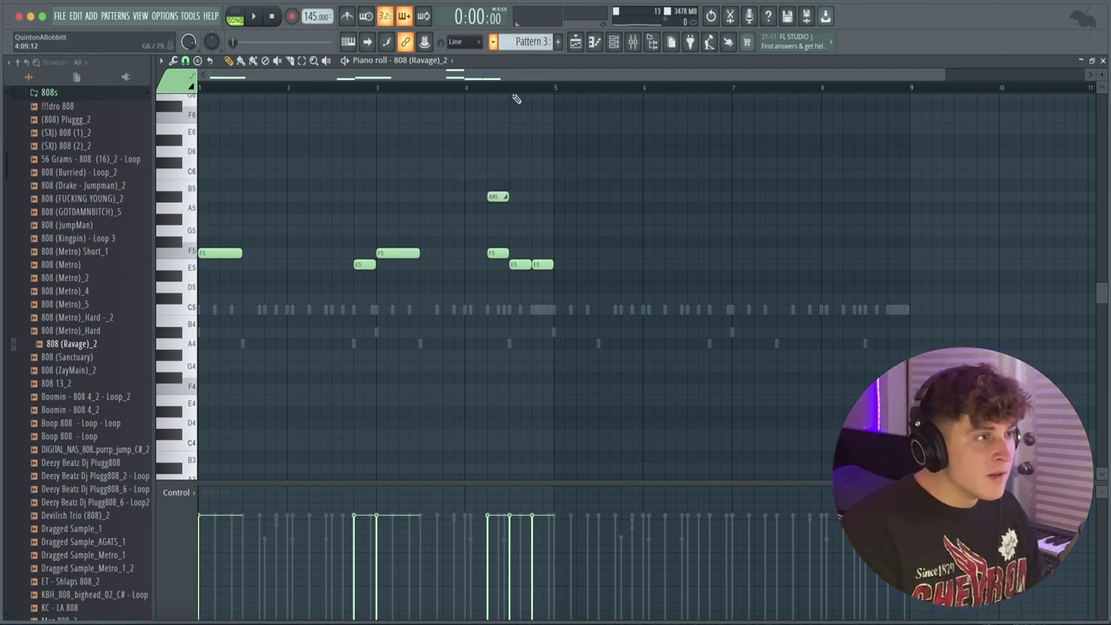
scroll(516, 103, up, 4)
scroll(455, 101, up, 1)
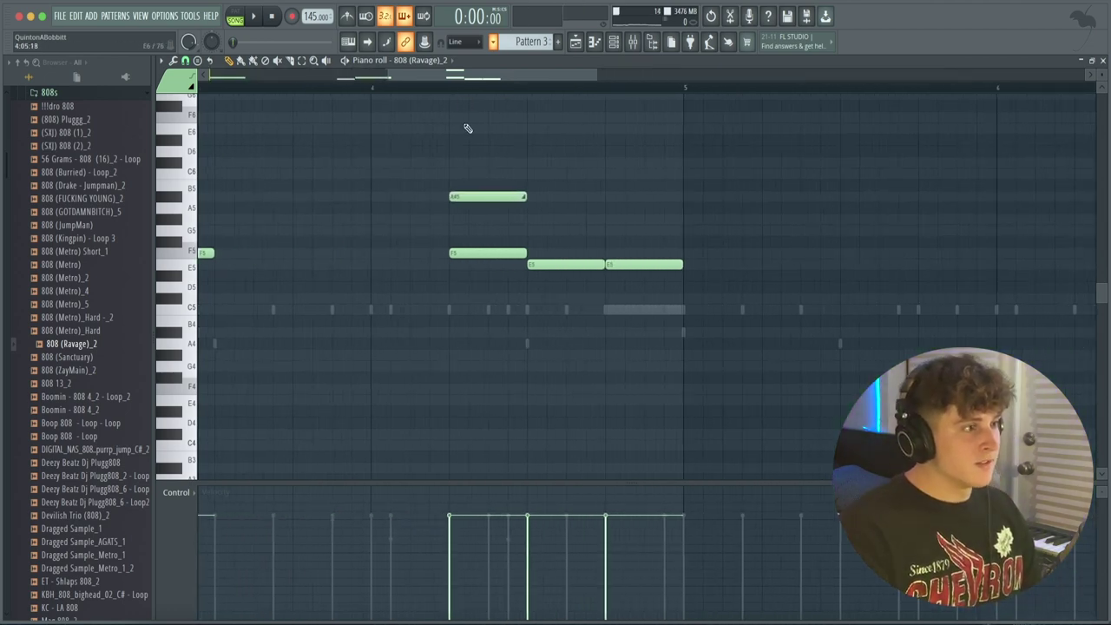
Examine the start, length and pitch of the A#5 slide note against the F5 note beneath it in bar 4
drag(418, 293, 490, 241)
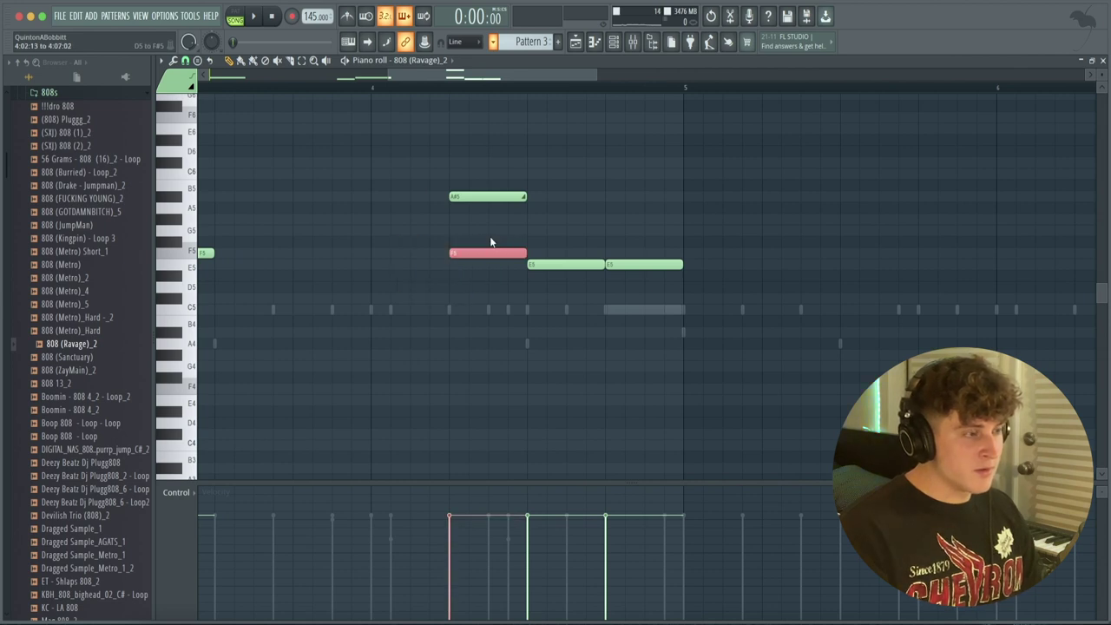
drag(475, 222, 496, 175)
right_click(501, 233)
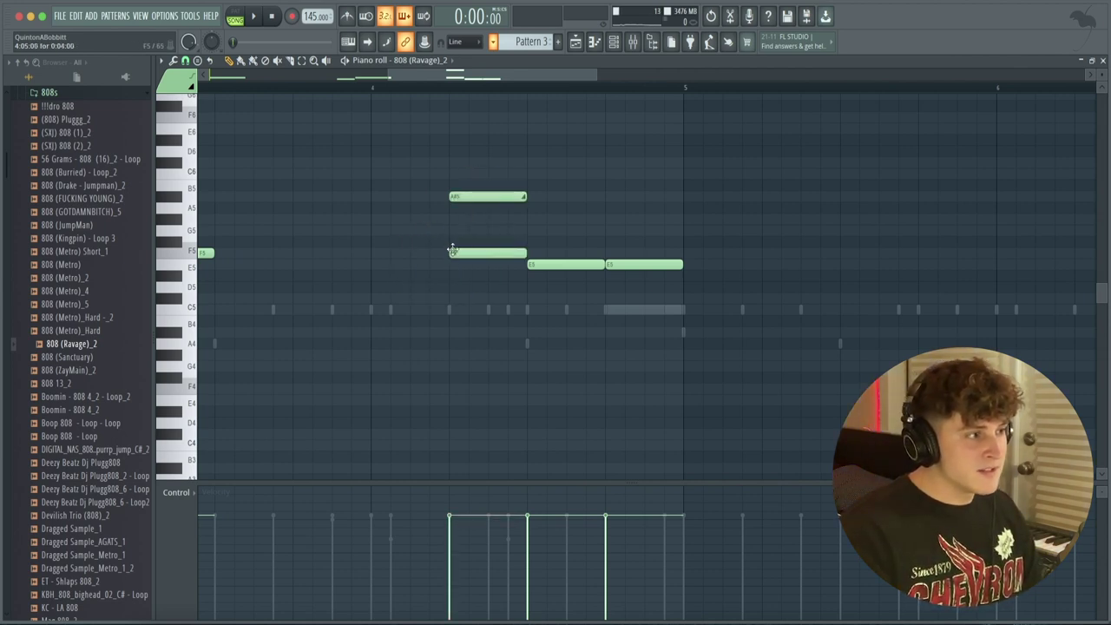
drag(429, 180, 563, 199)
mouse_move(340, 158)
mouse_down()
mouse_move(559, 201)
mouse_move(439, 237)
mouse_move(481, 276)
mouse_up()
drag(524, 198, 500, 197)
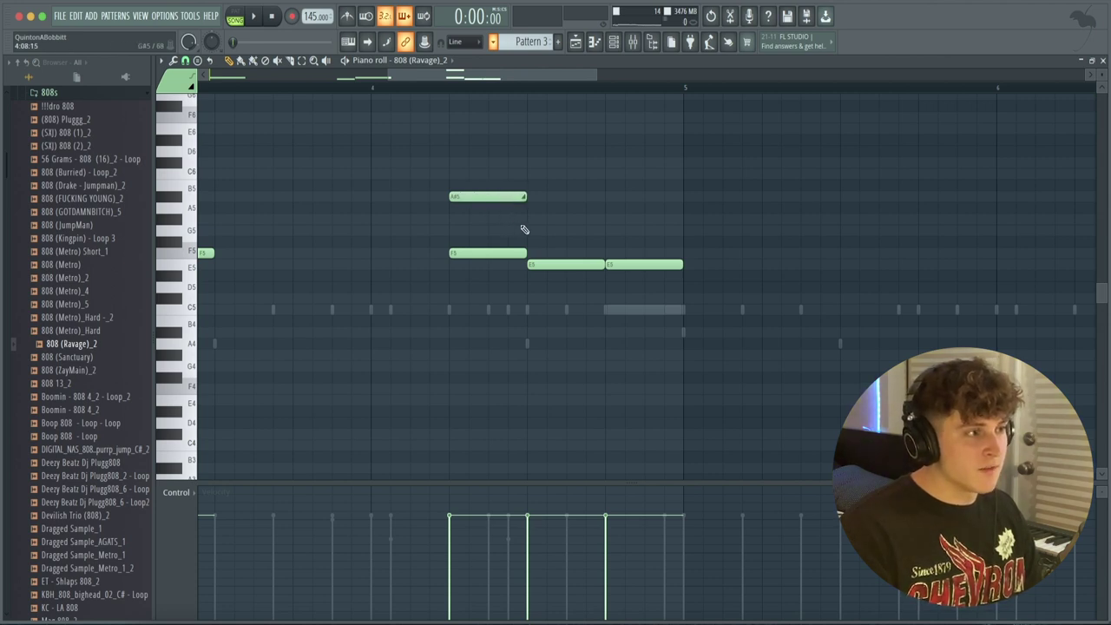
drag(428, 169, 546, 205)
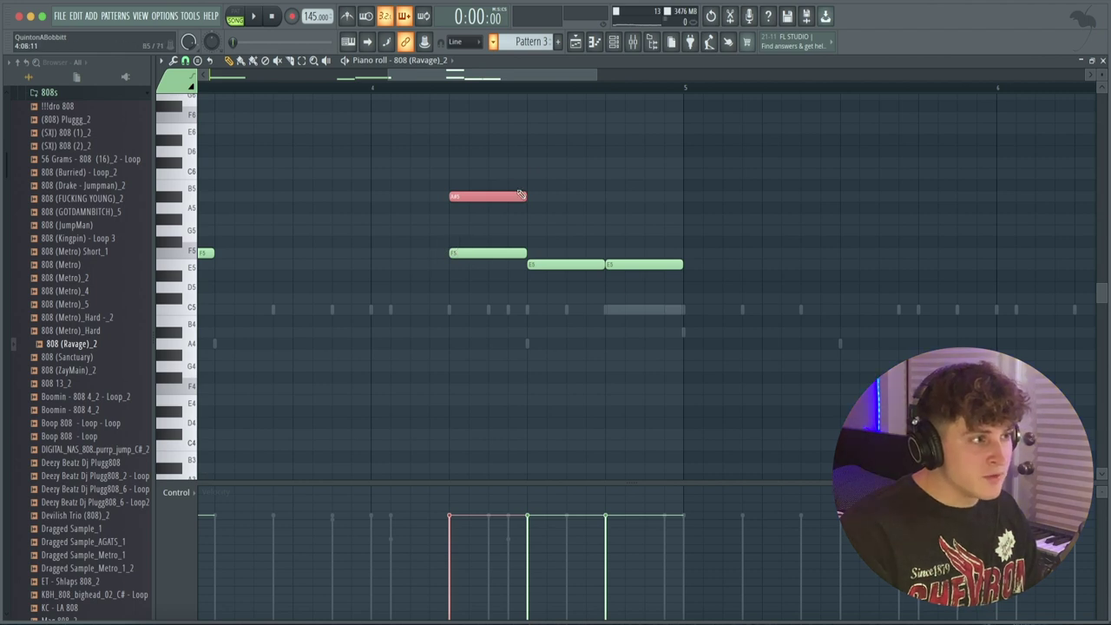
Lower bar 4's slide note to G4 and play that passage with the 808 channel soloed
drag(467, 197, 471, 365)
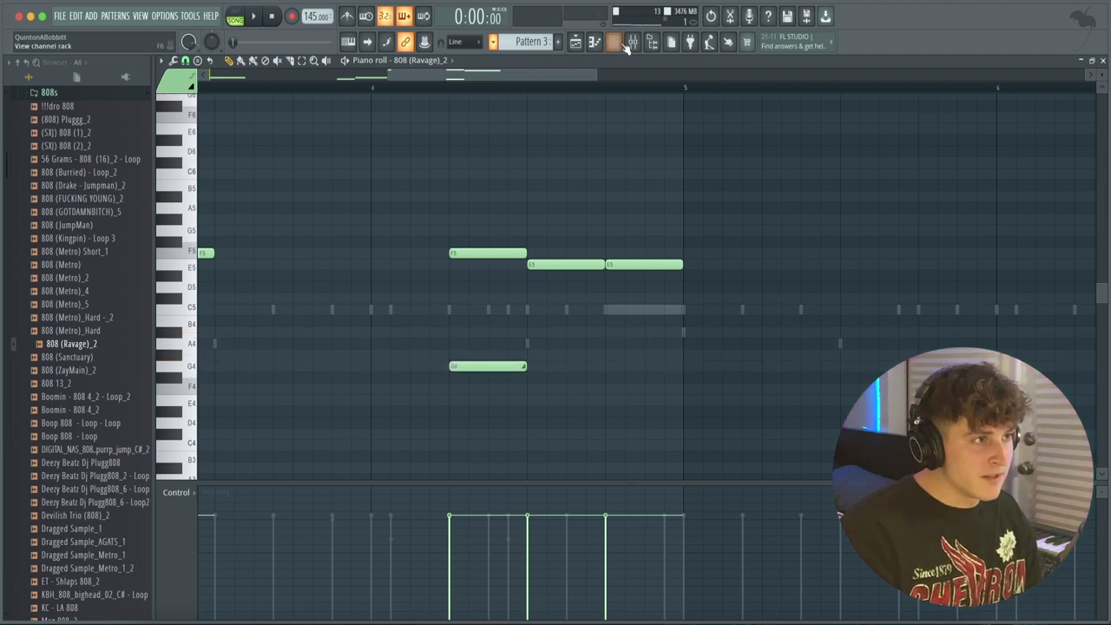
key(F6)
right_click(251, 246)
click(287, 251)
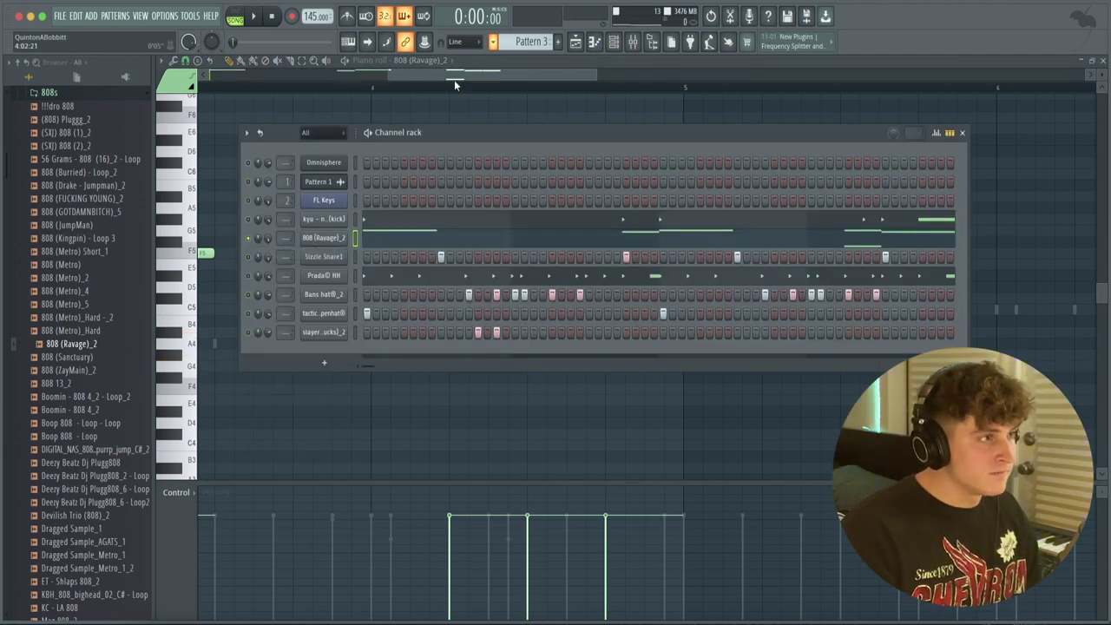
key(F6)
key(space)
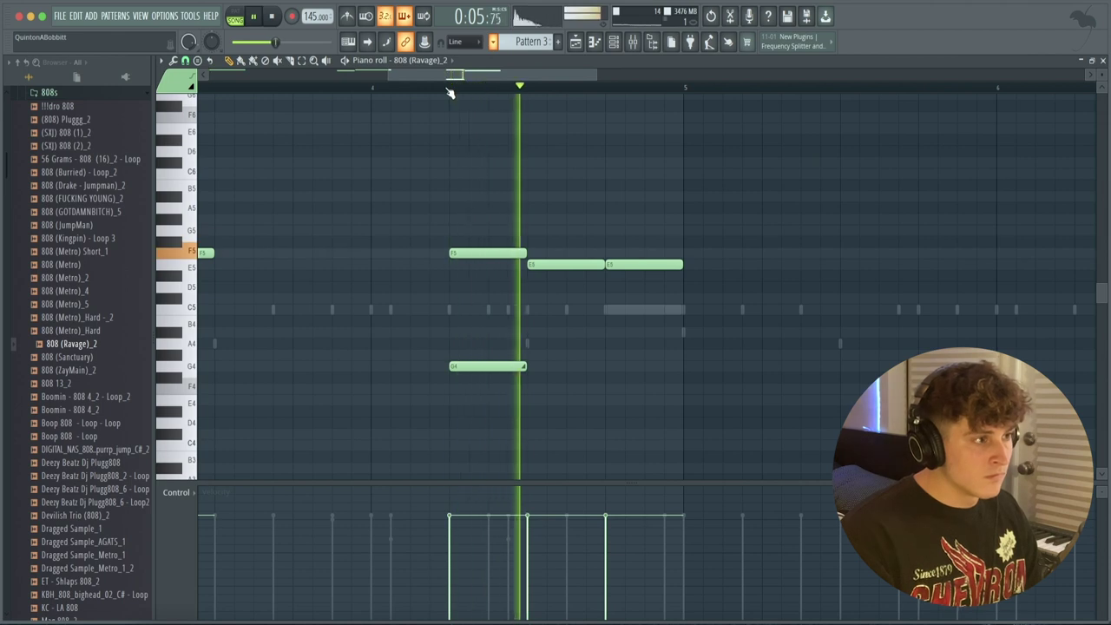
key(space)
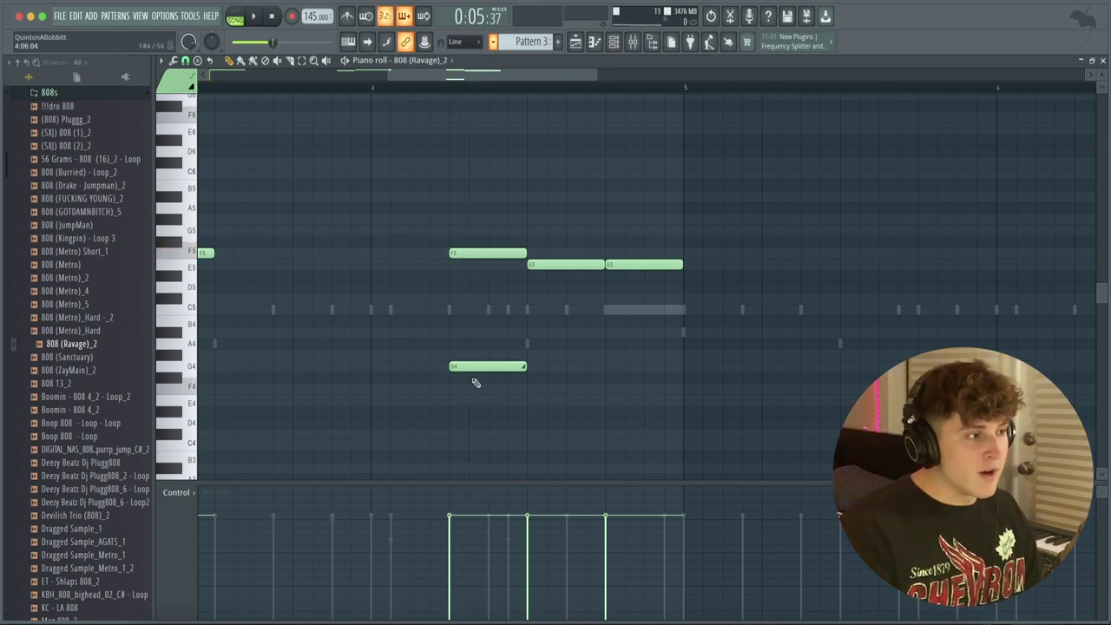
Raise bar 4's slide note to F6, shorten it to half a beat, and replay the passage
drag(470, 366, 470, 116)
scroll(555, 164, up, 3)
key(space)
key(space)
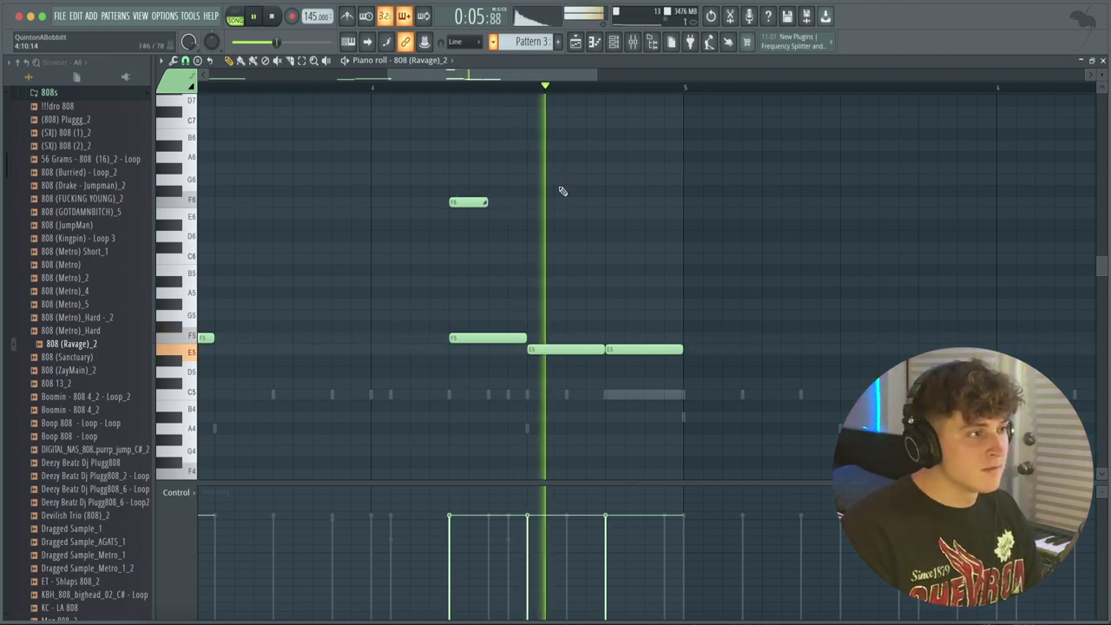
key(space)
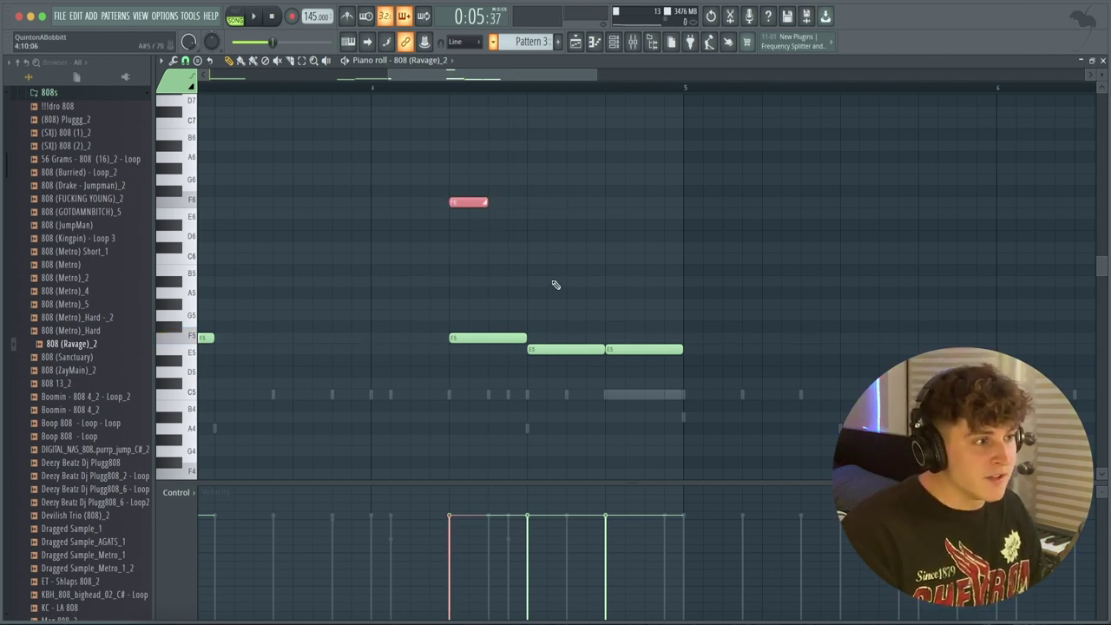
Try removing the two E5 notes in bar 4, extending the F5 note through most of bar 5, and replaying it
right_click(566, 349)
drag(519, 336, 985, 331)
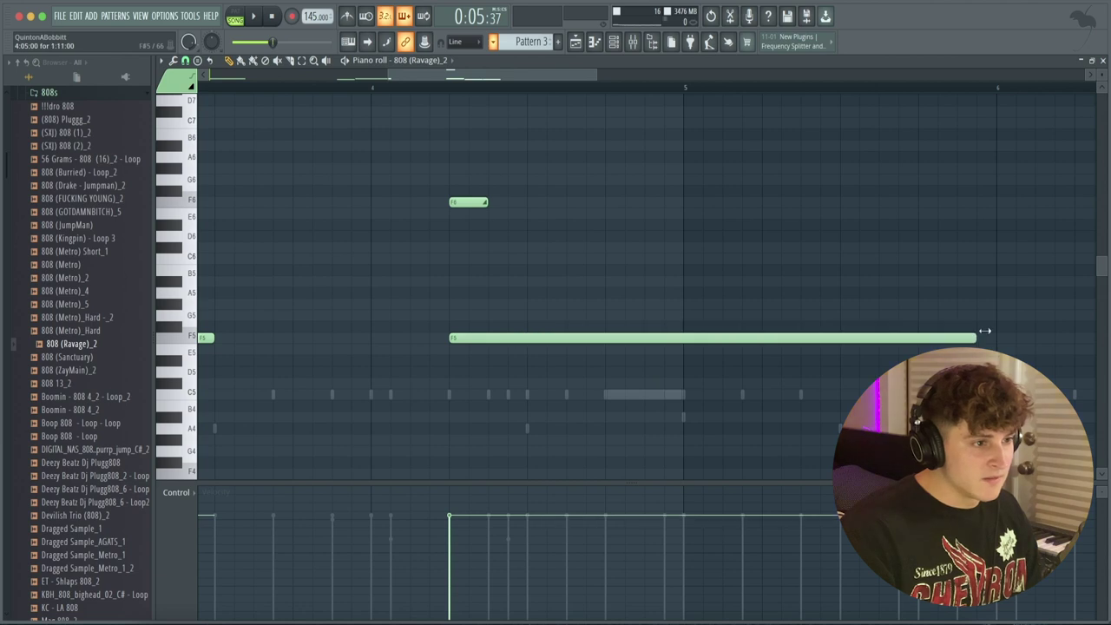
key(space)
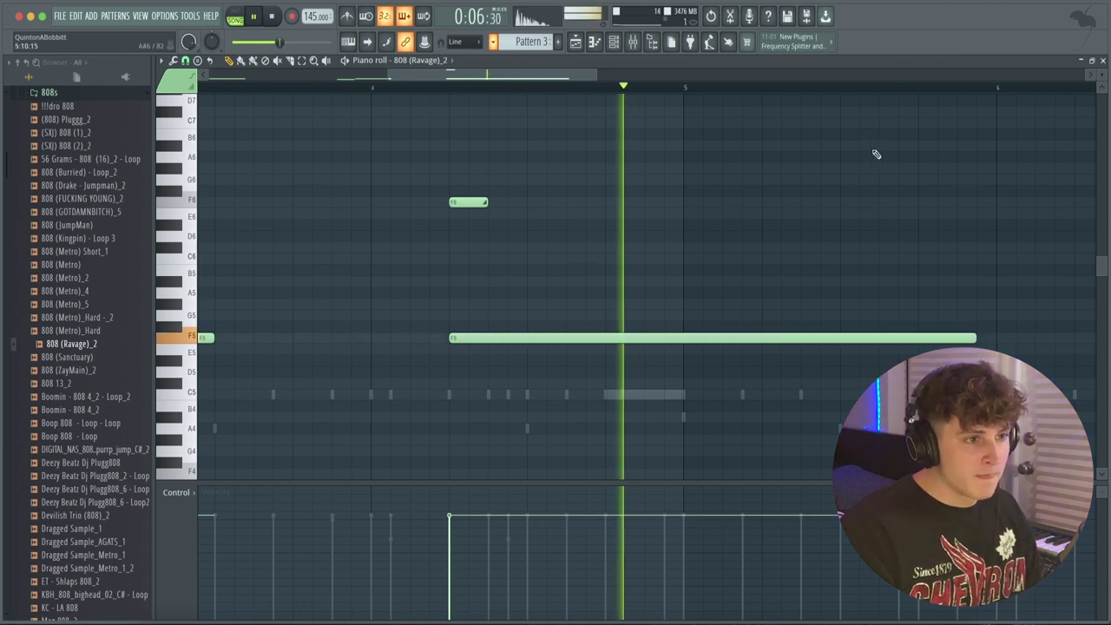
Undo the F5 extension and the E5 deletions, and remove the F6 slide note from bar 4
key(ctrl+alt+z)
key(ctrl+alt+z)
key(ctrl+alt+z)
key(ctrl+alt+z)
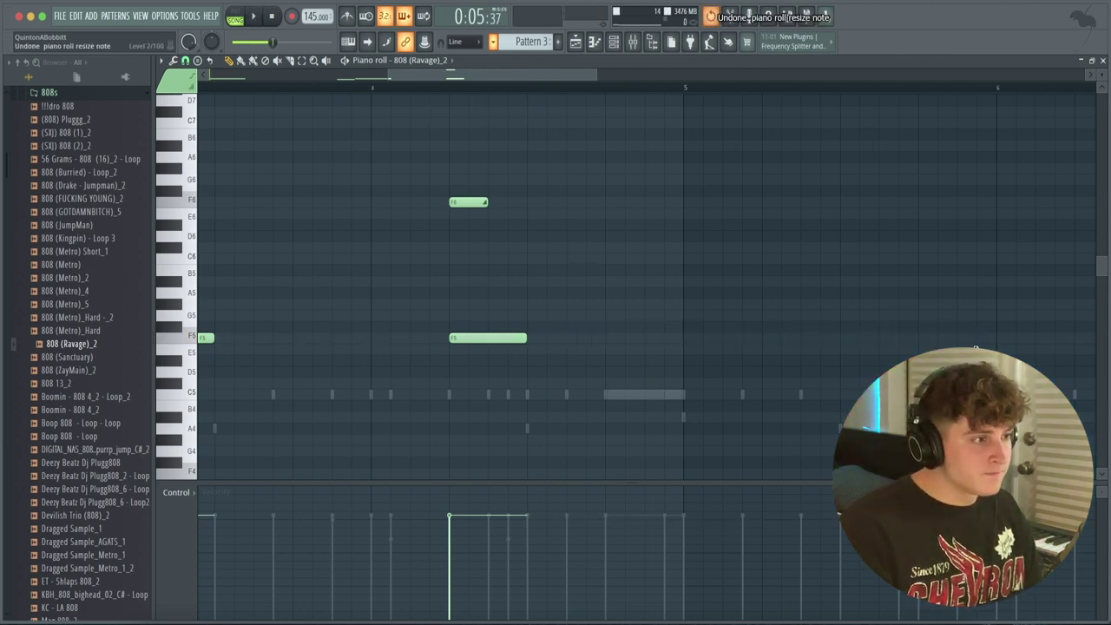
right_click(469, 203)
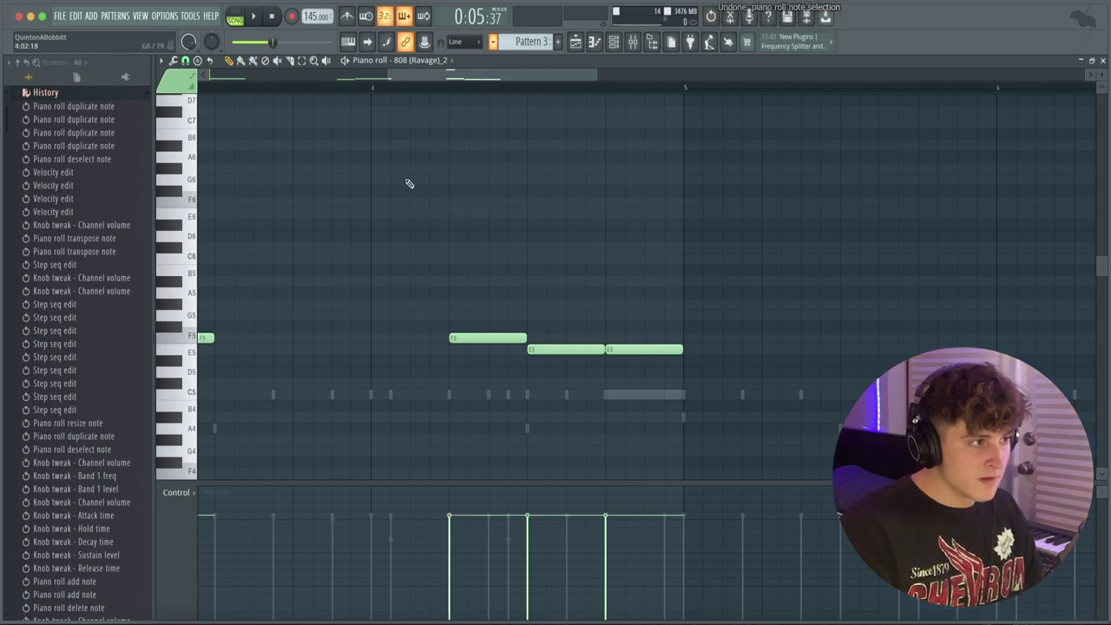
Add half-beat slide notes in bar 4, F7 and E7 around beat three and E6 on beat four, and replay the pattern
scroll(556, 92, down, 2)
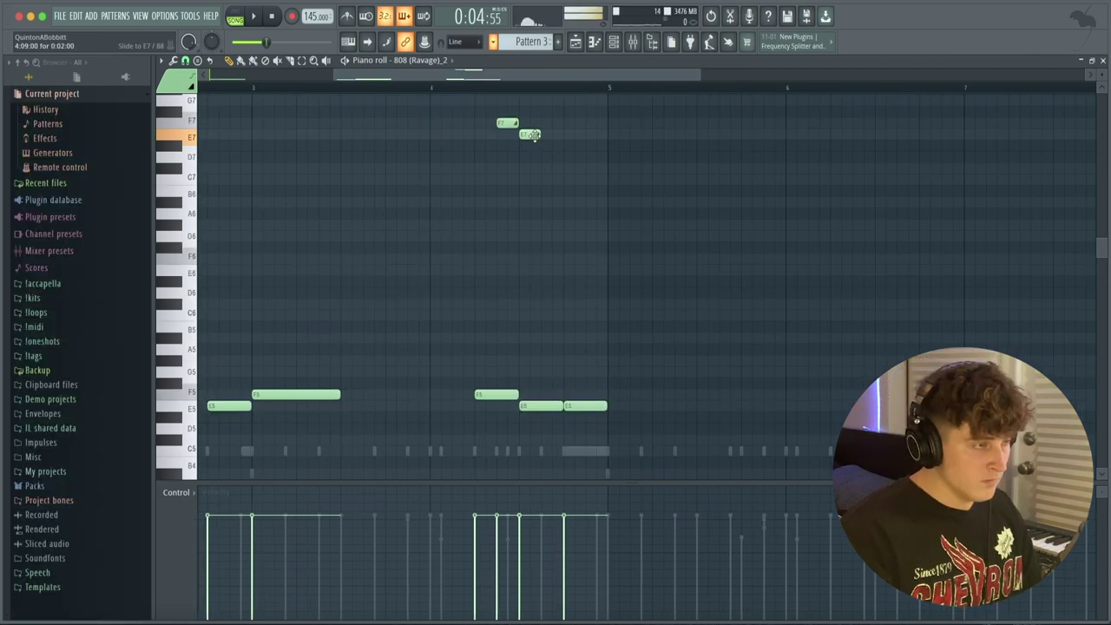
drag(561, 149, 573, 272)
key(space)
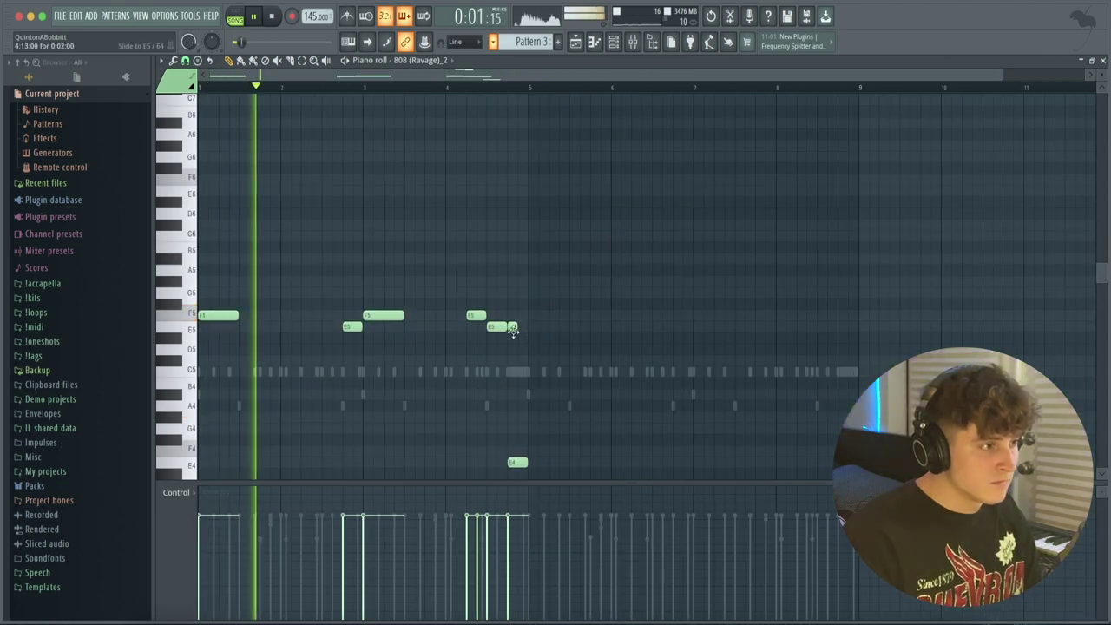
Duplicate the four-bar 808 pattern into bars 5 to 8 and delete the copied slide notes in bar 8
key(ctrl+b)
scroll(475, 91, down, 1)
scroll(475, 91, up, 3)
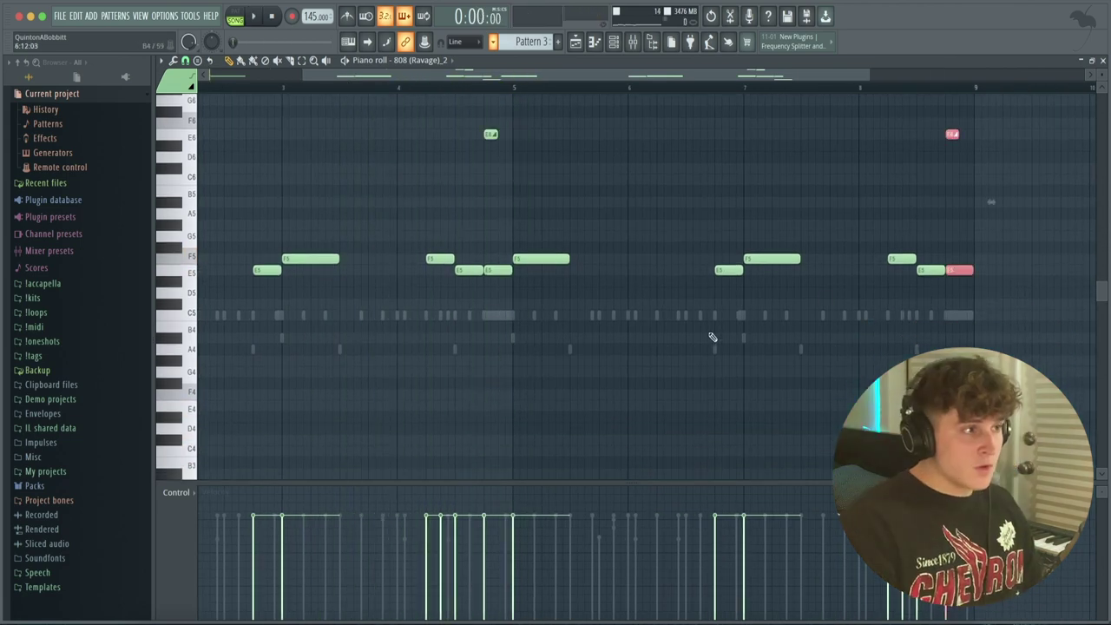
scroll(678, 347, up, 4)
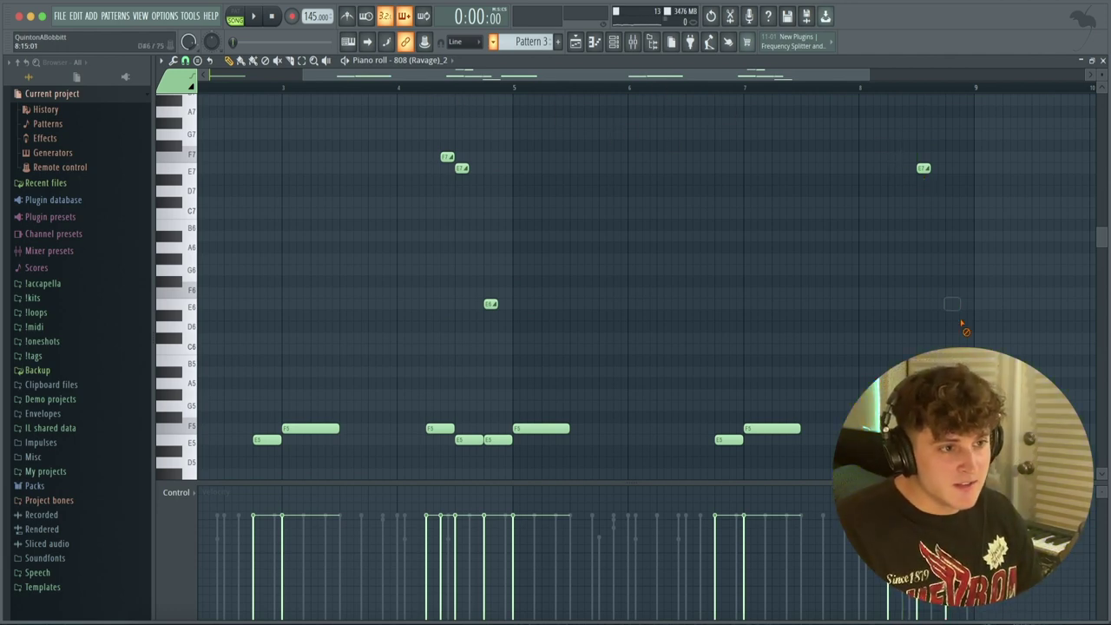
drag(768, 76, 875, 75)
key(space)
key(space)
Split bar 8's third-beat E5 into two half-beat notes and shorten the fourth-beat E5 to half a beat while replaying it
scroll(868, 237, down, 1)
scroll(735, 388, up, 1)
key(space)
scroll(813, 335, down, 3)
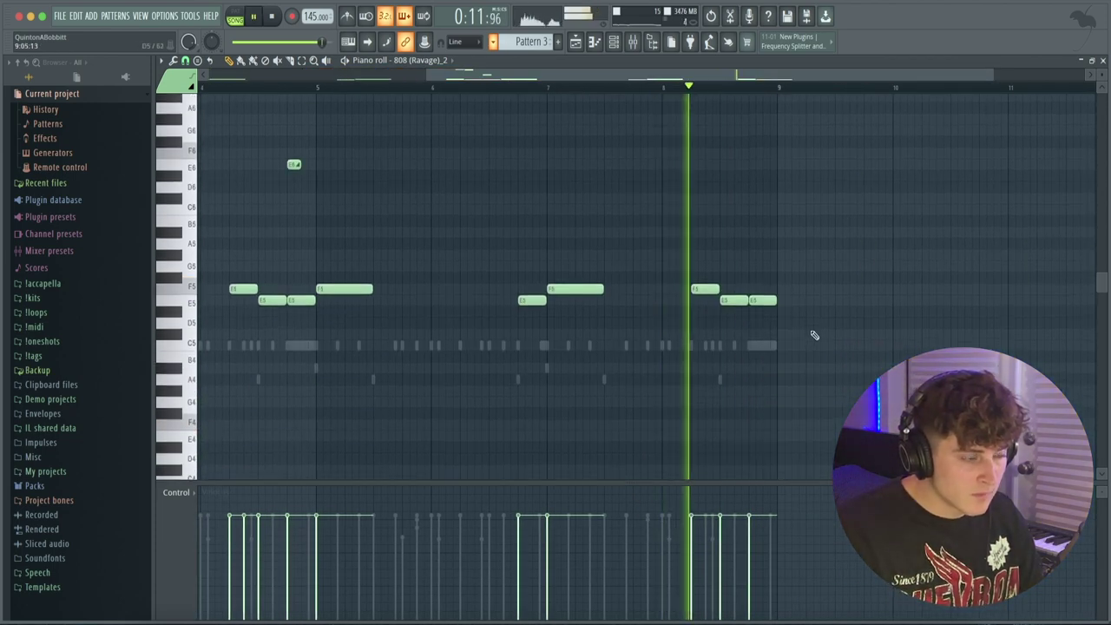
key(space)
click(729, 300)
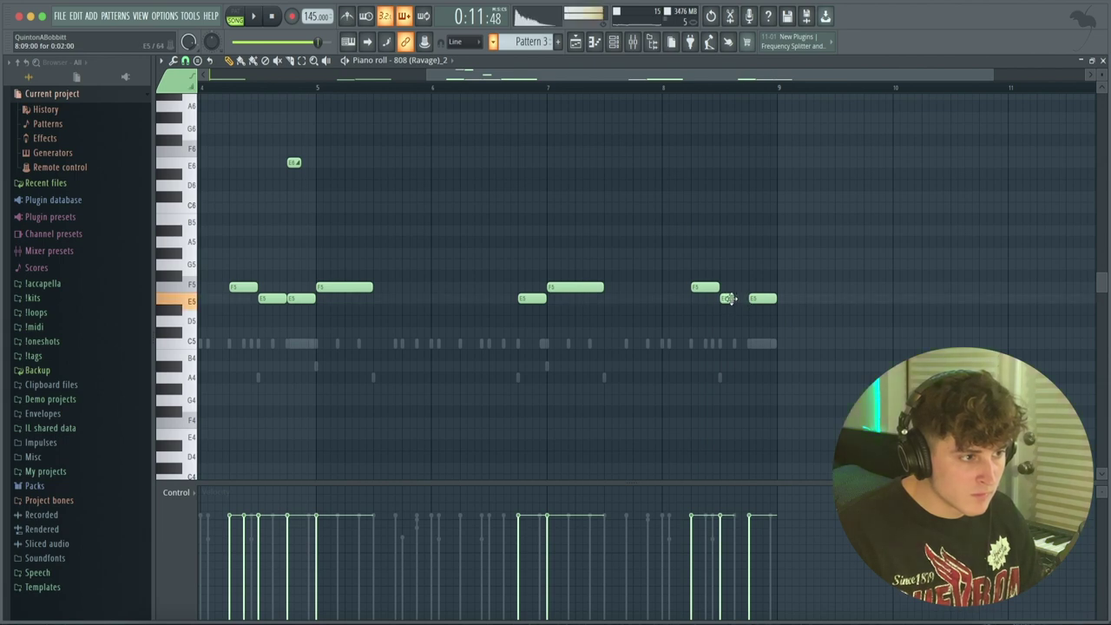
click(739, 300)
key(space)
drag(774, 301, 761, 306)
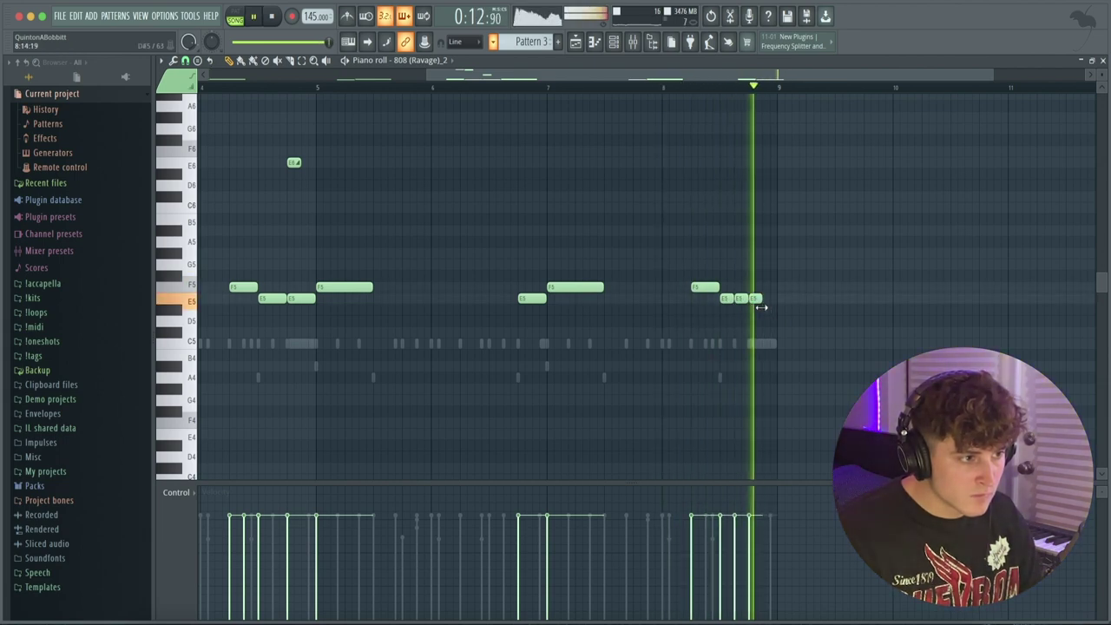
Complete bar 8's run of half-beat 808 notes with the second at E6 and the last at G5, and replay the pattern
key(space)
click(769, 299)
click(312, 299)
key(space)
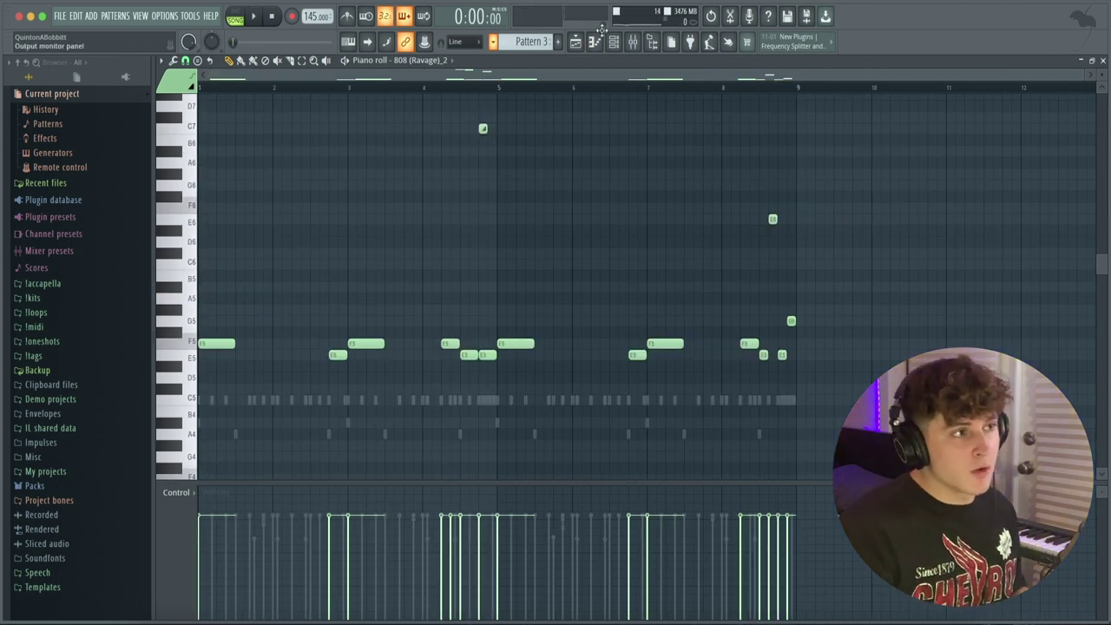
Add an Arcade instrument channel to the channel rack and move its plugin window fully into view
click(612, 43)
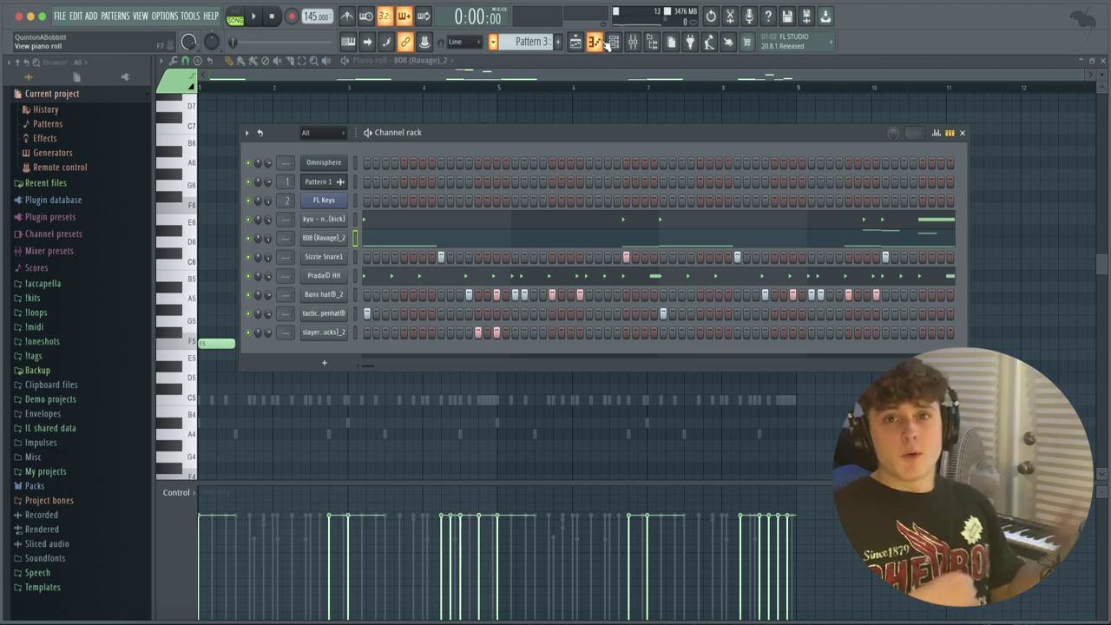
click(332, 363)
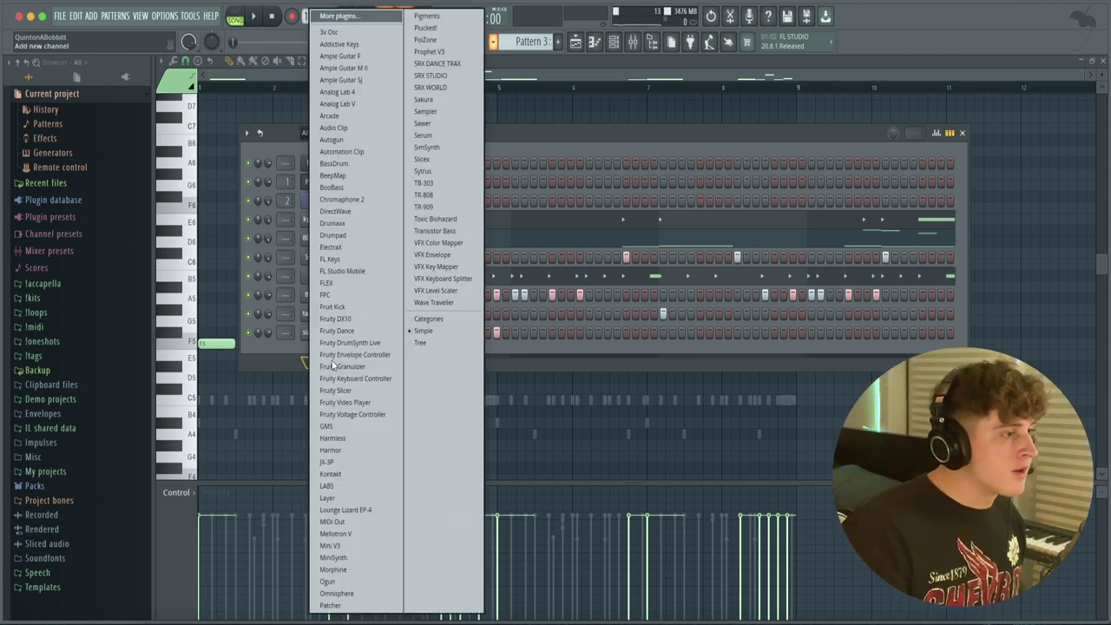
click(359, 119)
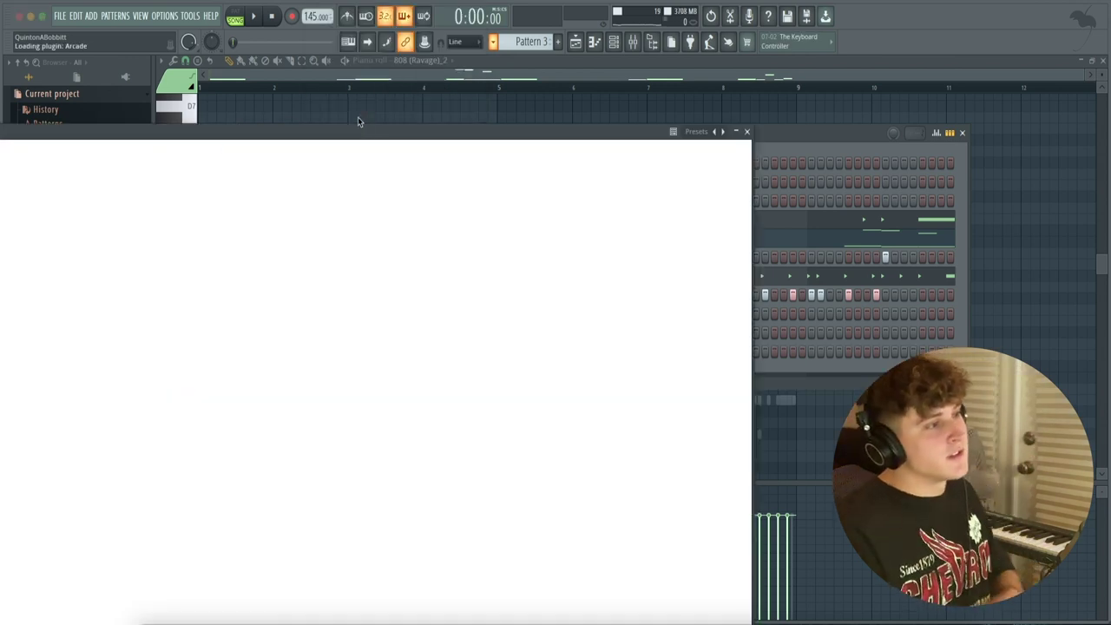
drag(365, 132, 649, 39)
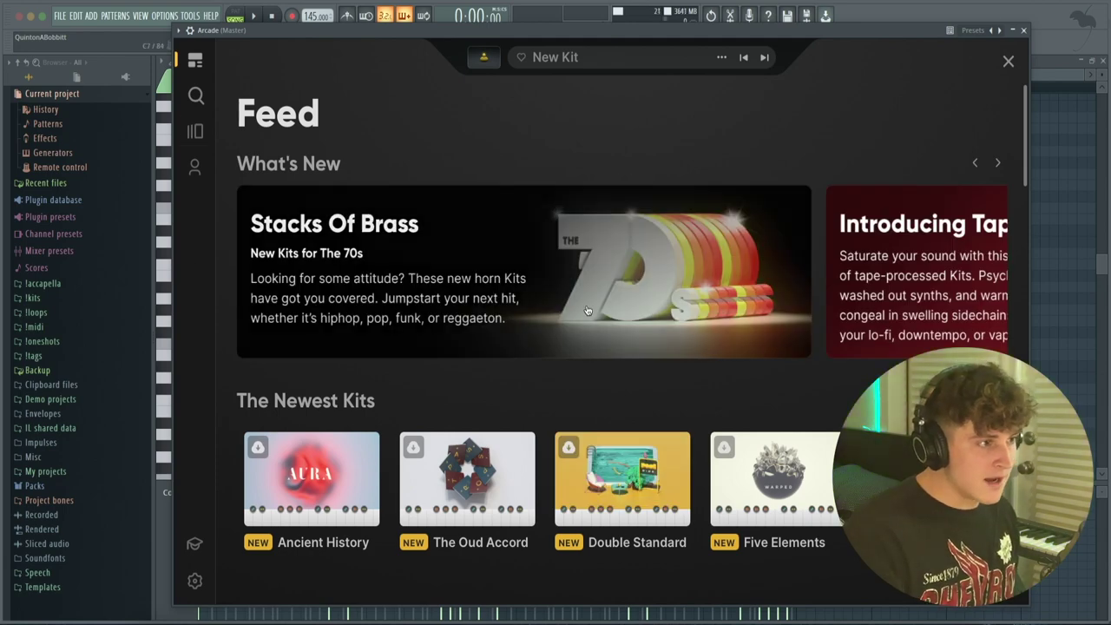
Browse Arcade's collection of sound lines and open one of them
click(195, 132)
scroll(443, 298, down, 4)
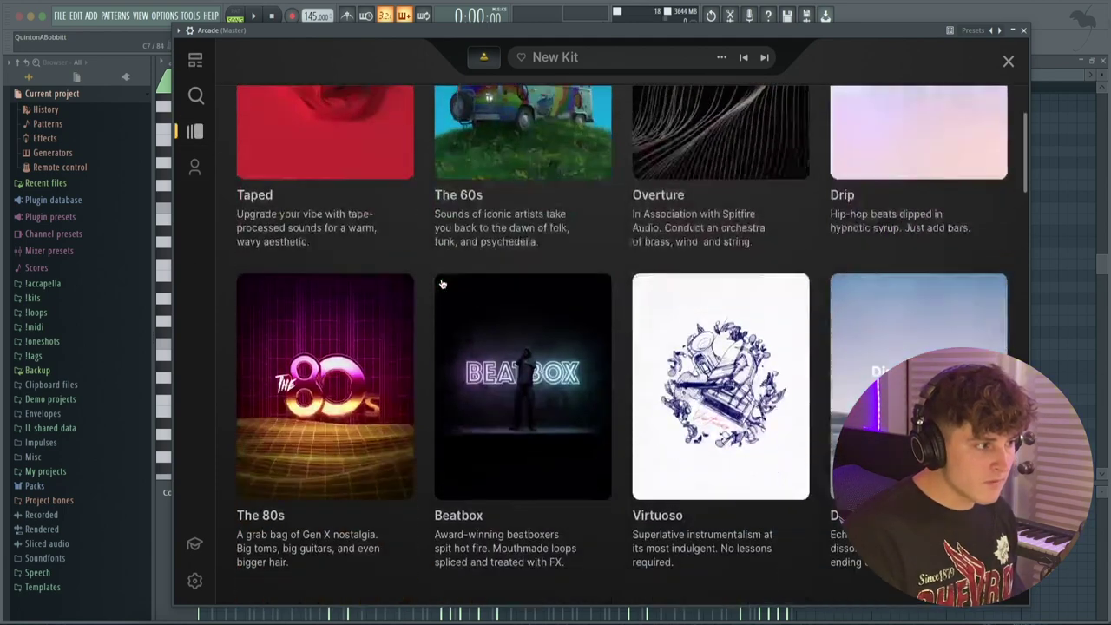
scroll(899, 313, down, 8)
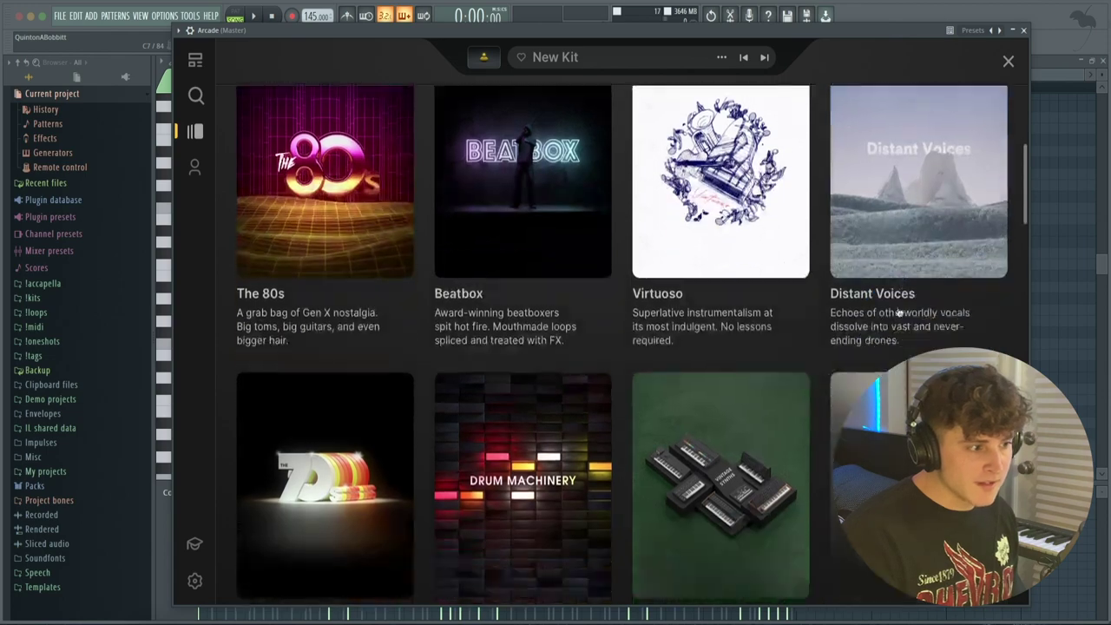
scroll(899, 312, down, 5)
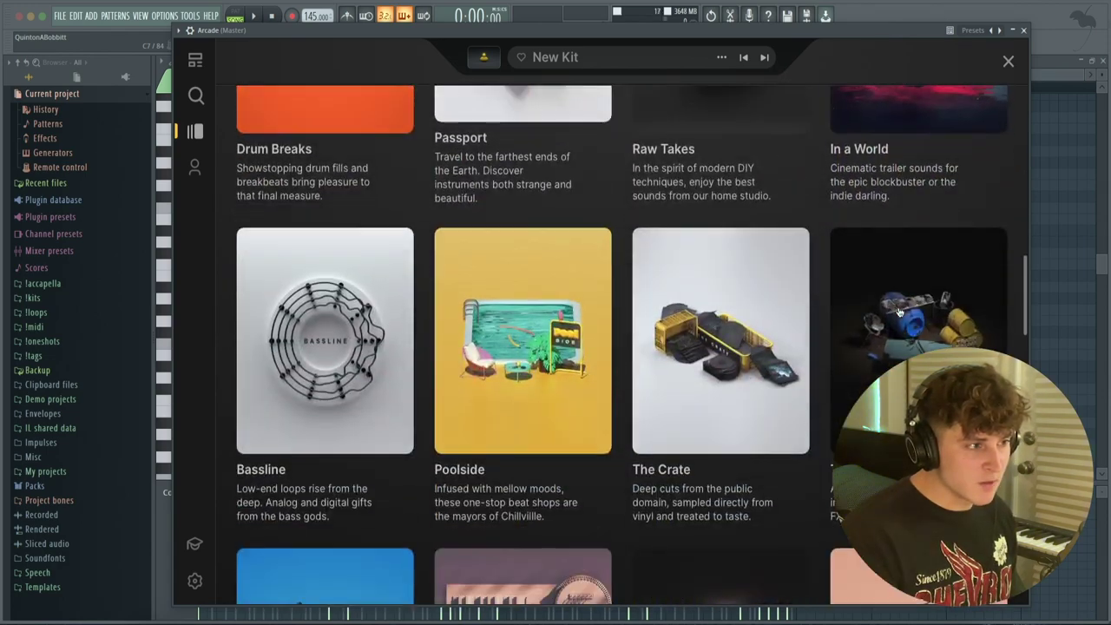
click(911, 391)
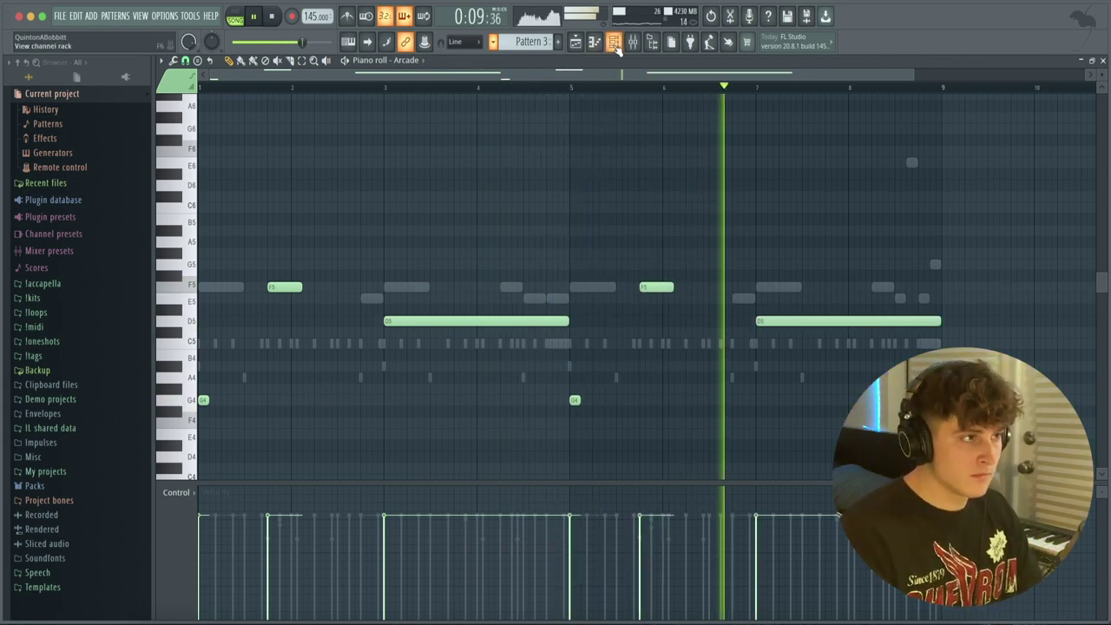
Replay the pattern from the start with the Arcade part and bring up the channel rack
key(space)
key(space)
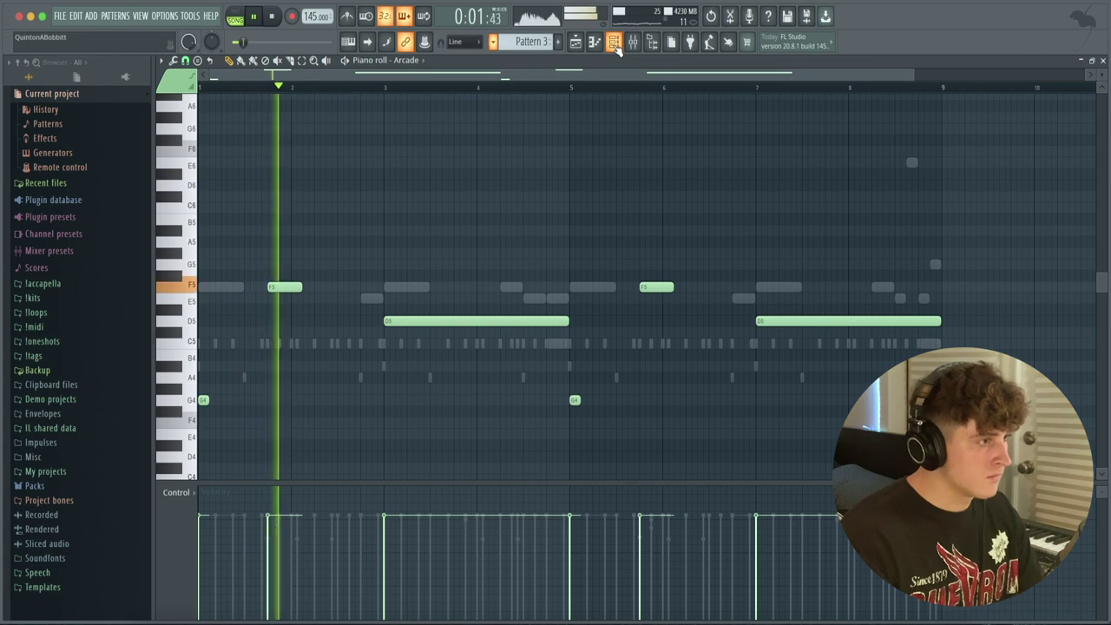
click(617, 48)
key(space)
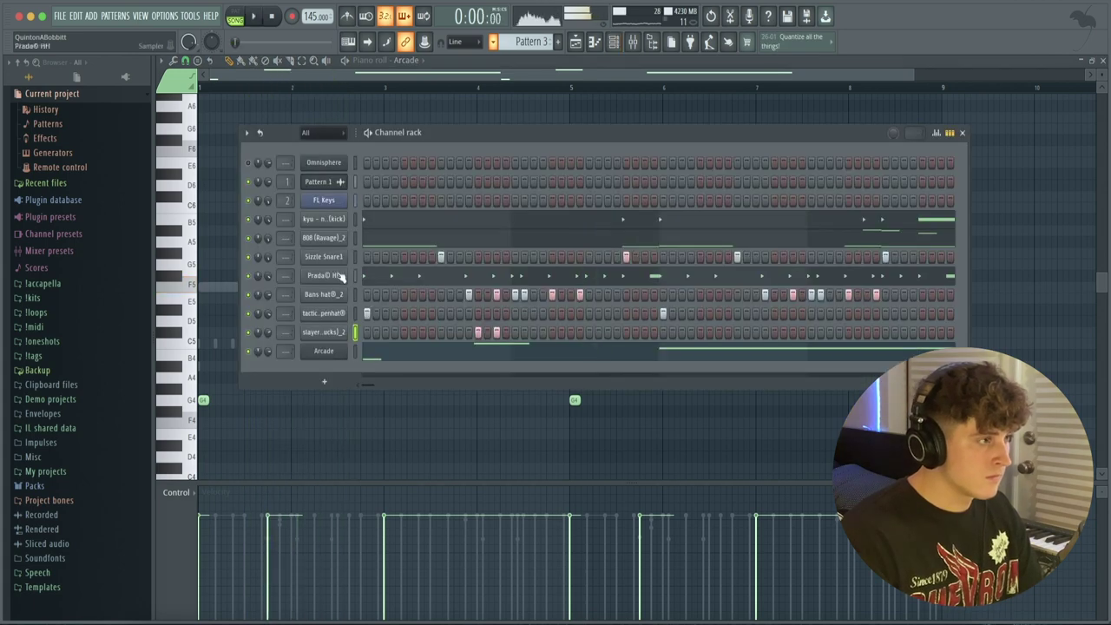
Open the Arcade instrument and audition the samples on the keys of its Winter Sun kit
click(324, 350)
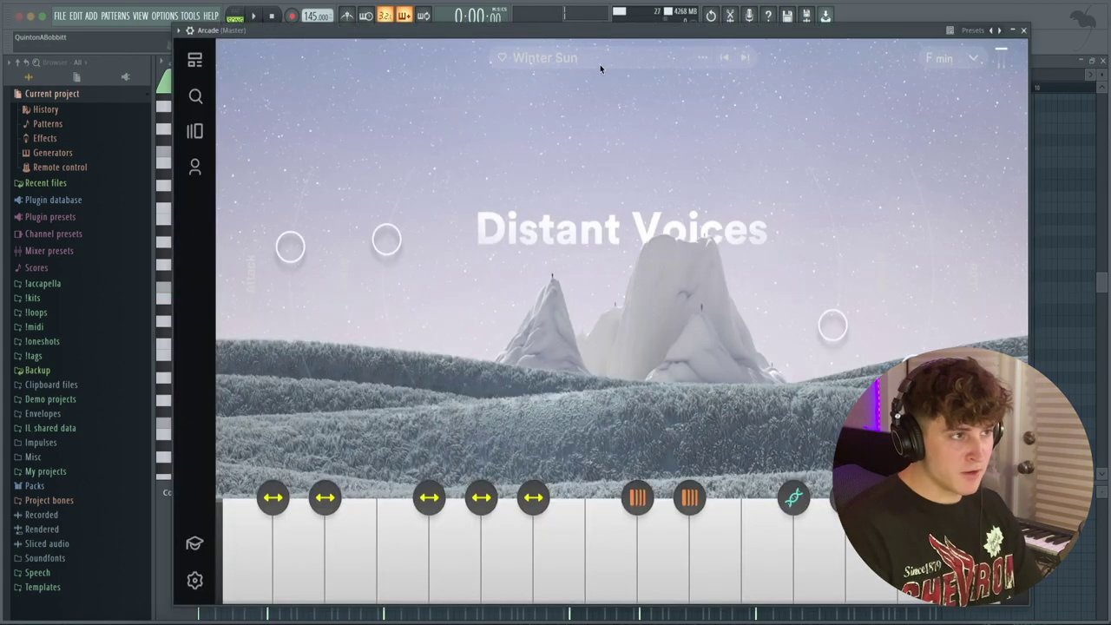
click(623, 548)
click(759, 531)
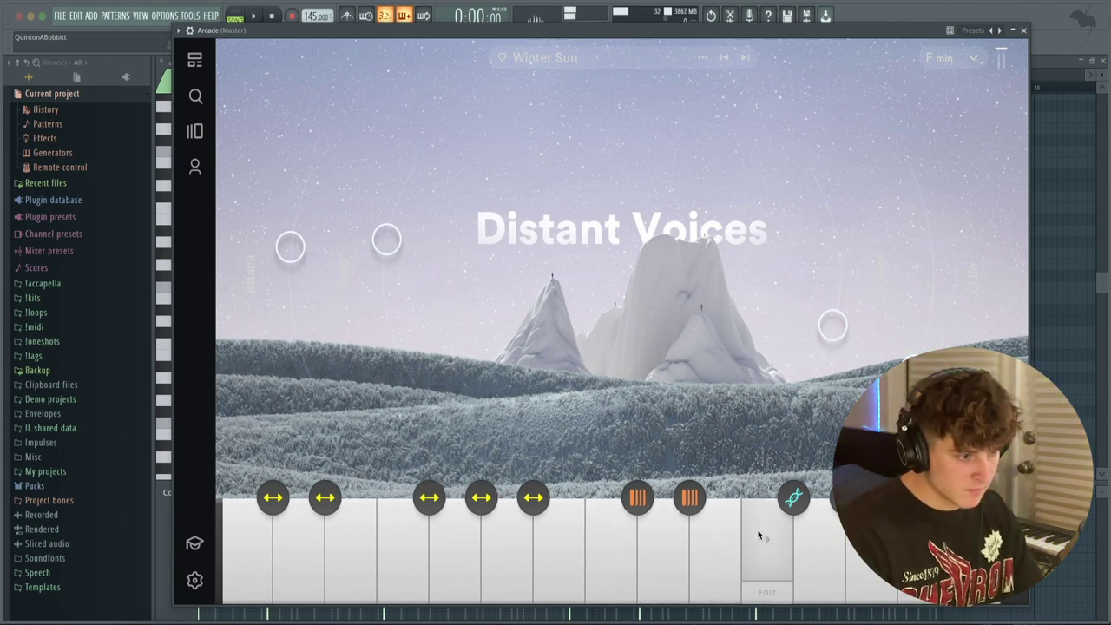
click(767, 540)
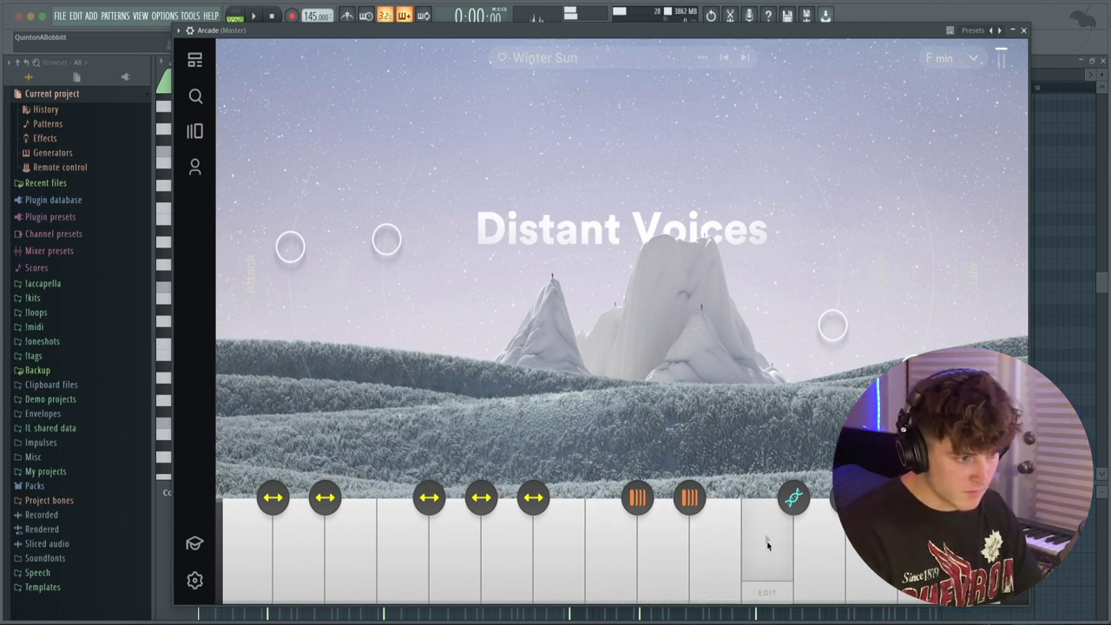
click(768, 540)
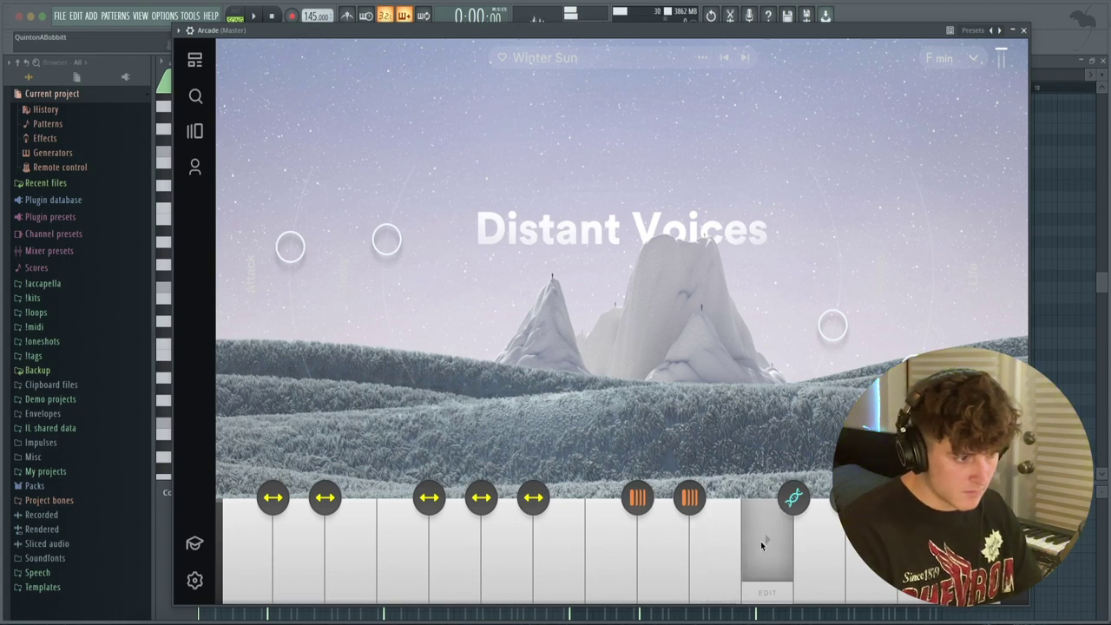
click(767, 593)
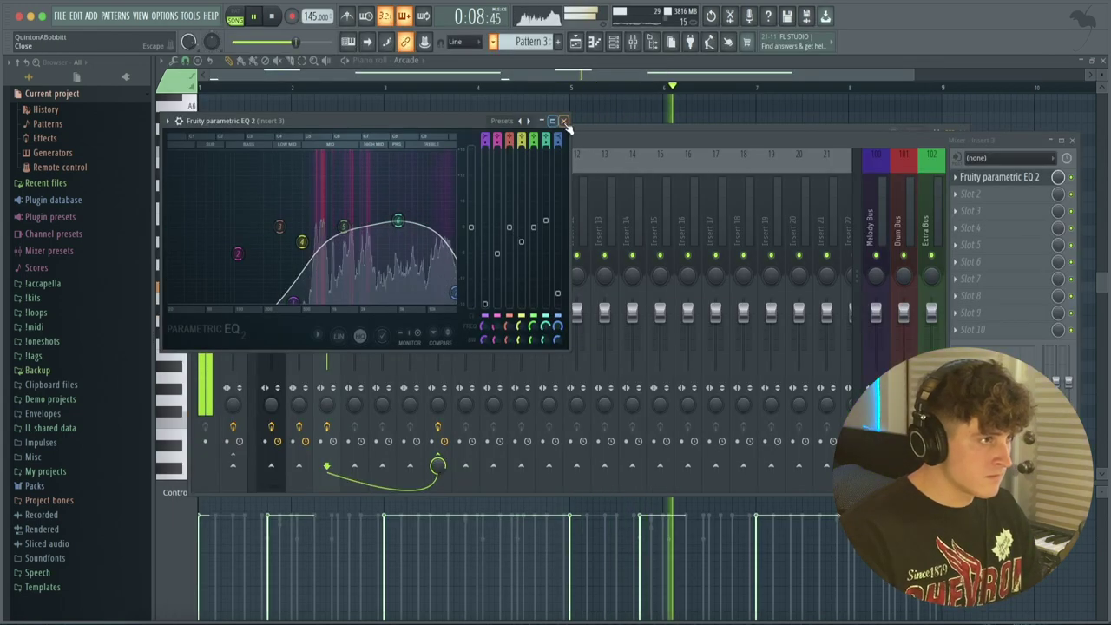
Close mixer insert 3's parametric EQ and split Pattern 3 by channel in the playlist
click(563, 121)
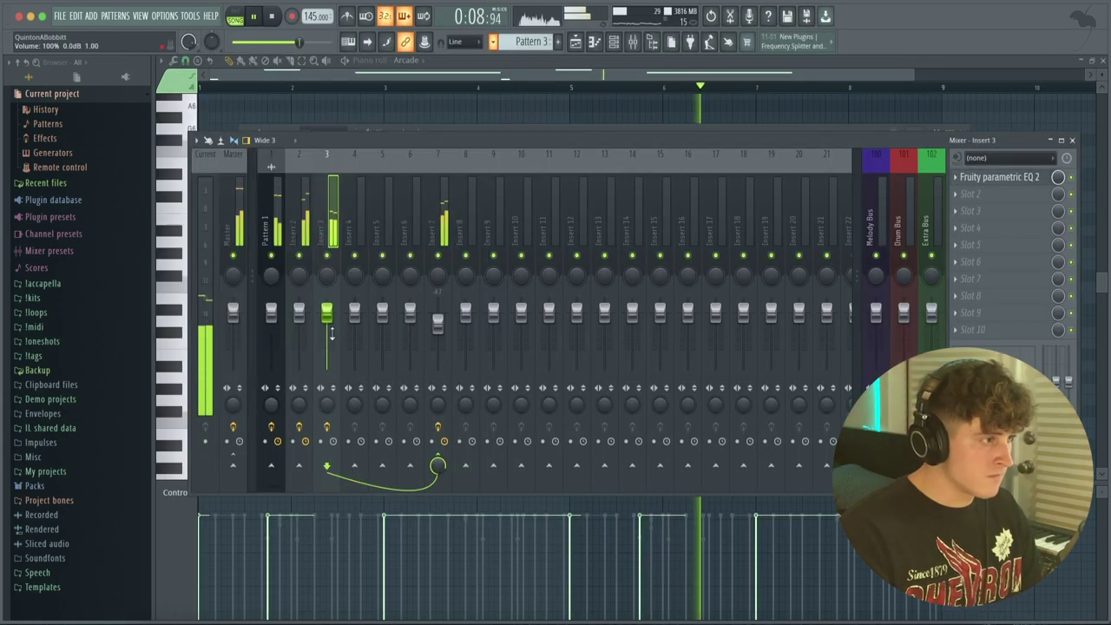
click(246, 234)
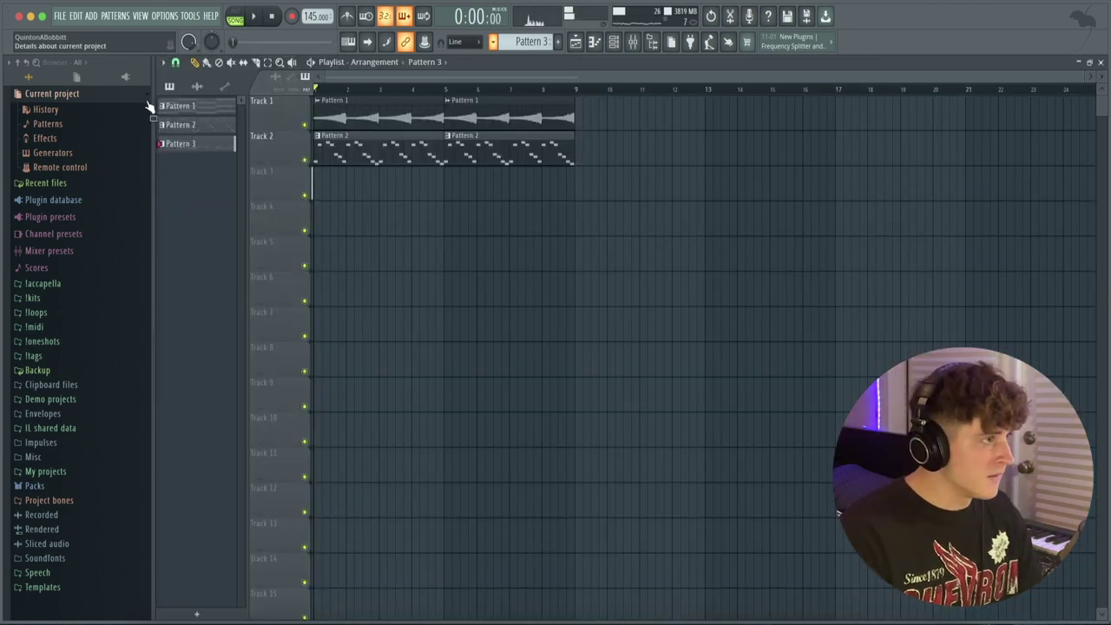
right_click(200, 144)
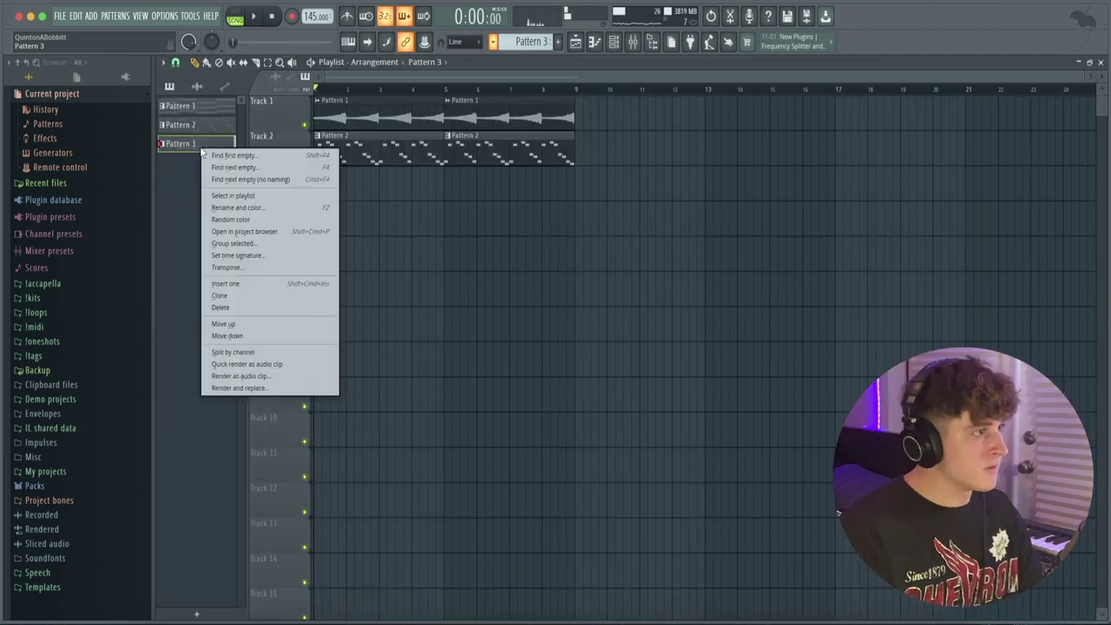
click(250, 353)
Lay out the split Arcade, 808 and drum patterns on Tracks 3–10 from bar 9 through bar 48, and close the reversed Pattern 1 #2 clip's settings
drag(370, 187, 314, 204)
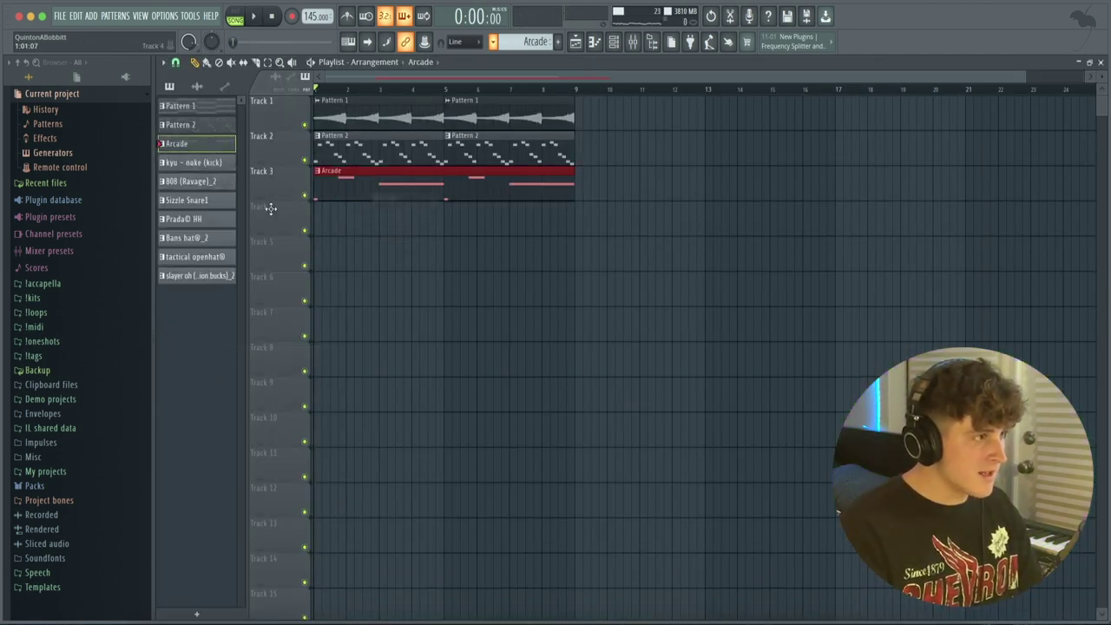
shift+click(180, 169)
drag(180, 170, 512, 294)
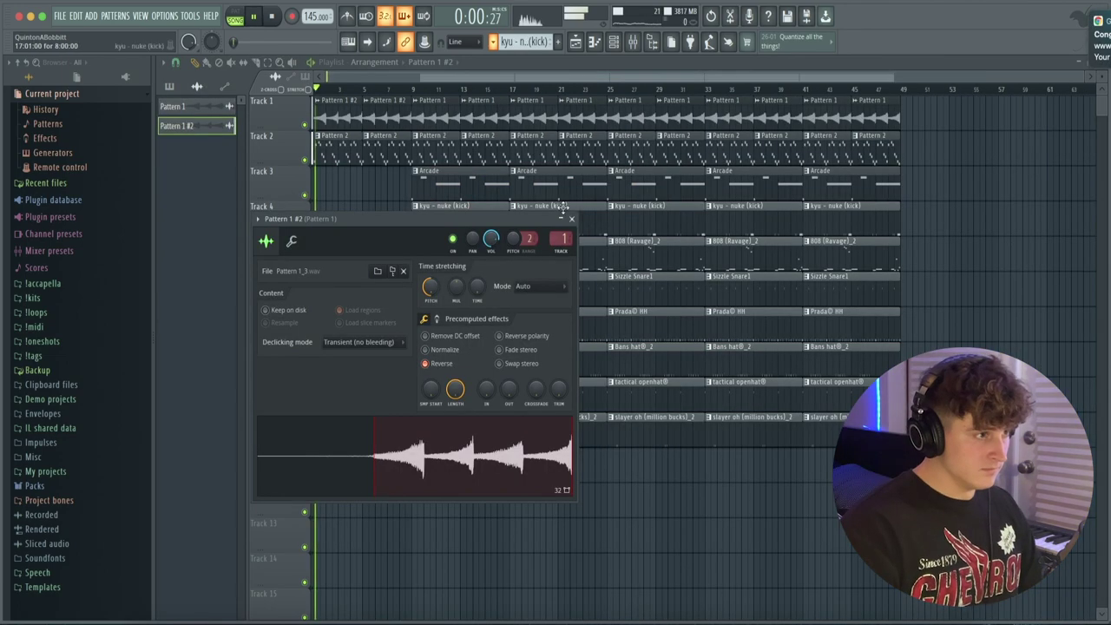
key(Escape)
Delete the Arcade, kick, 808, tactical openhat and slayer oh clips that start at bar 9
scroll(388, 95, up, 3)
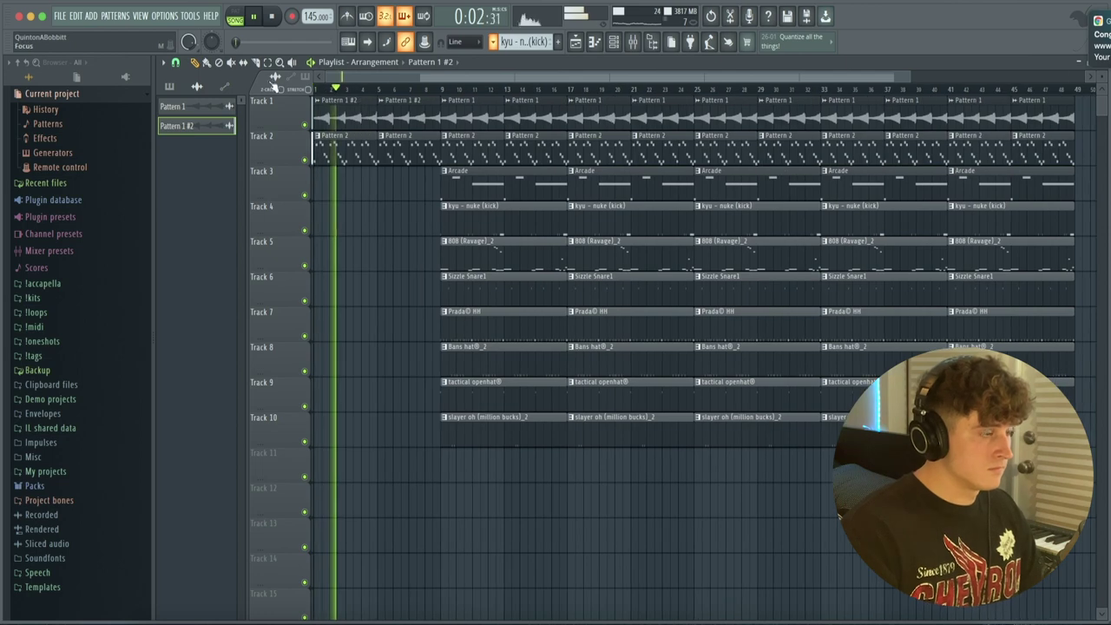
scroll(406, 96, down, 2)
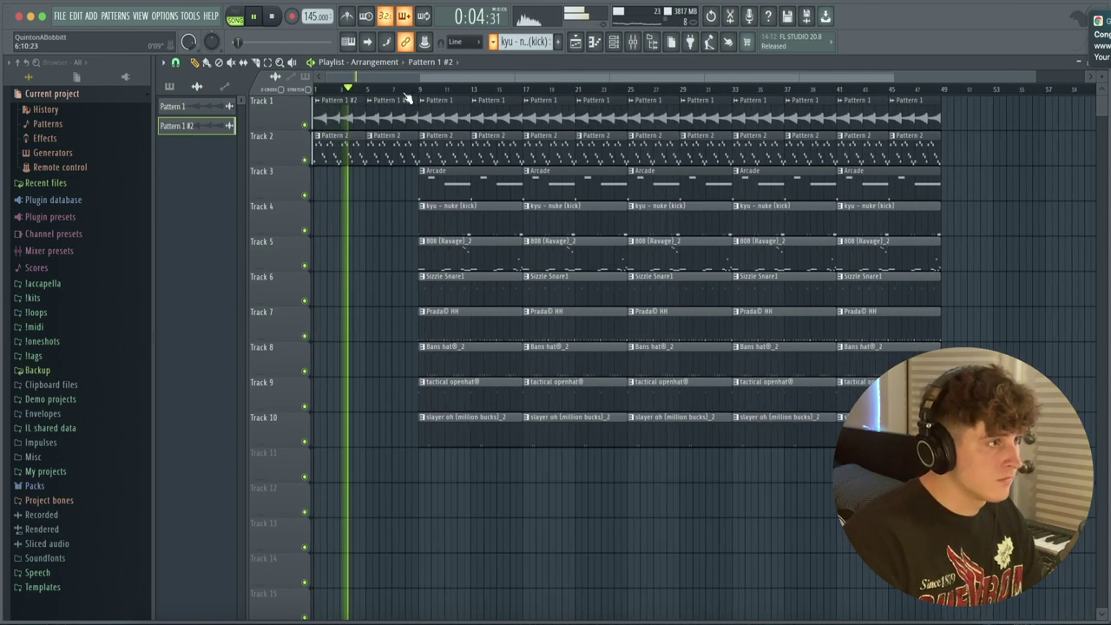
right_click(447, 189)
right_click(443, 212)
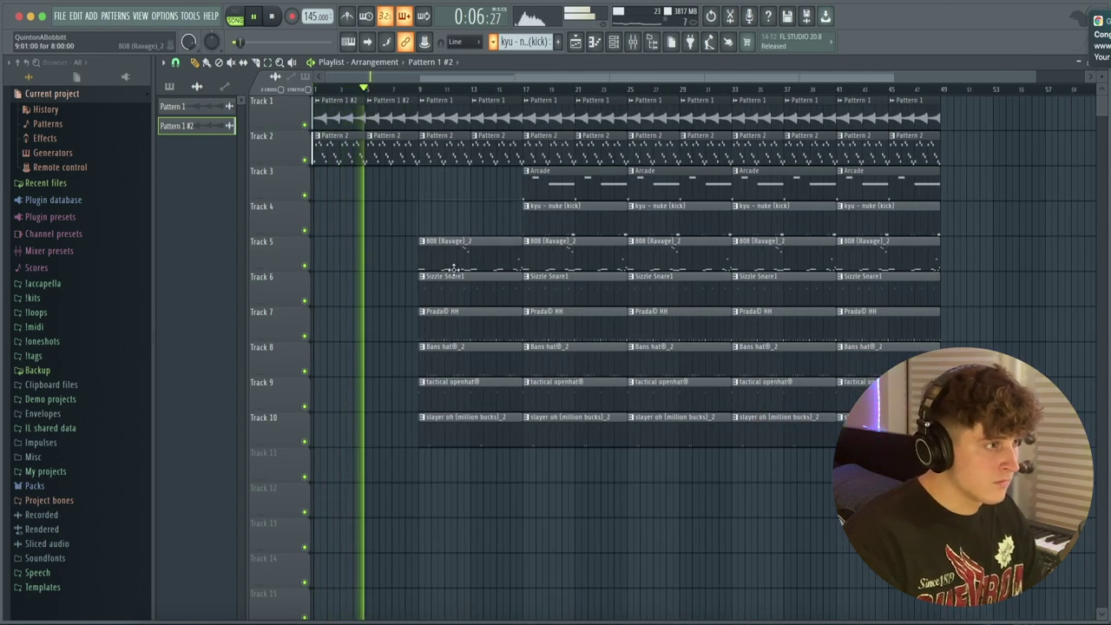
right_click(446, 254)
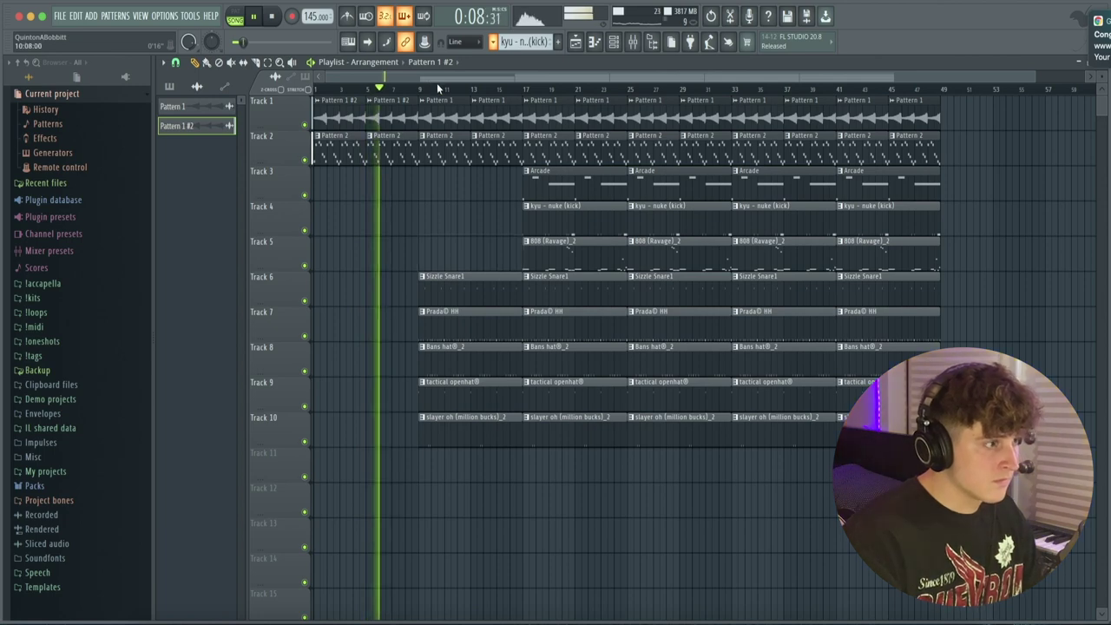
scroll(439, 87, up, 2)
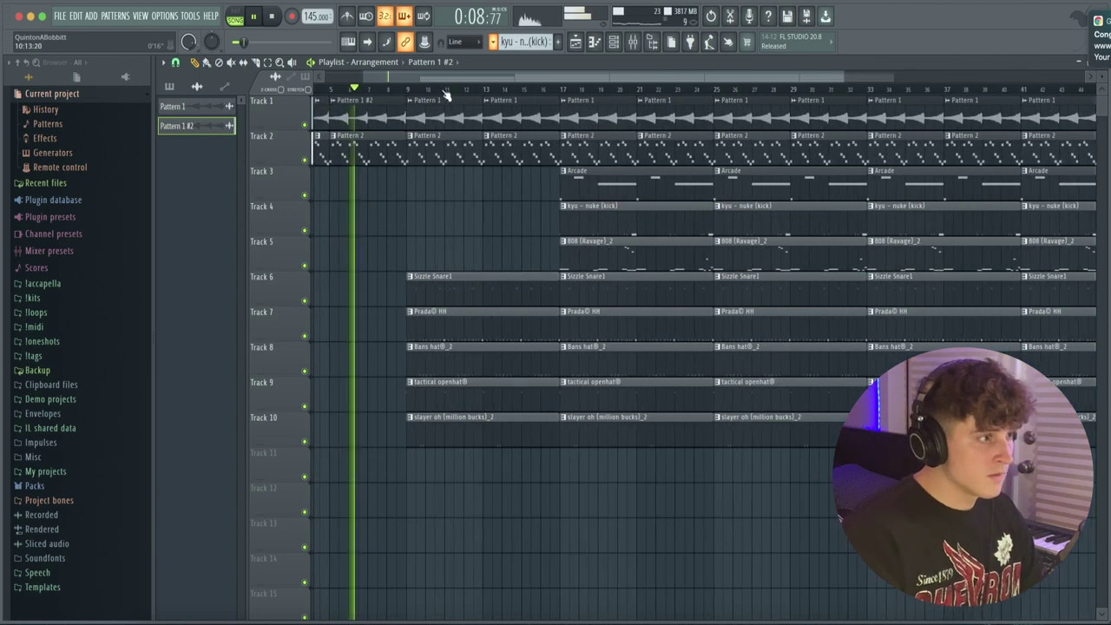
right_click(474, 406)
right_click(482, 420)
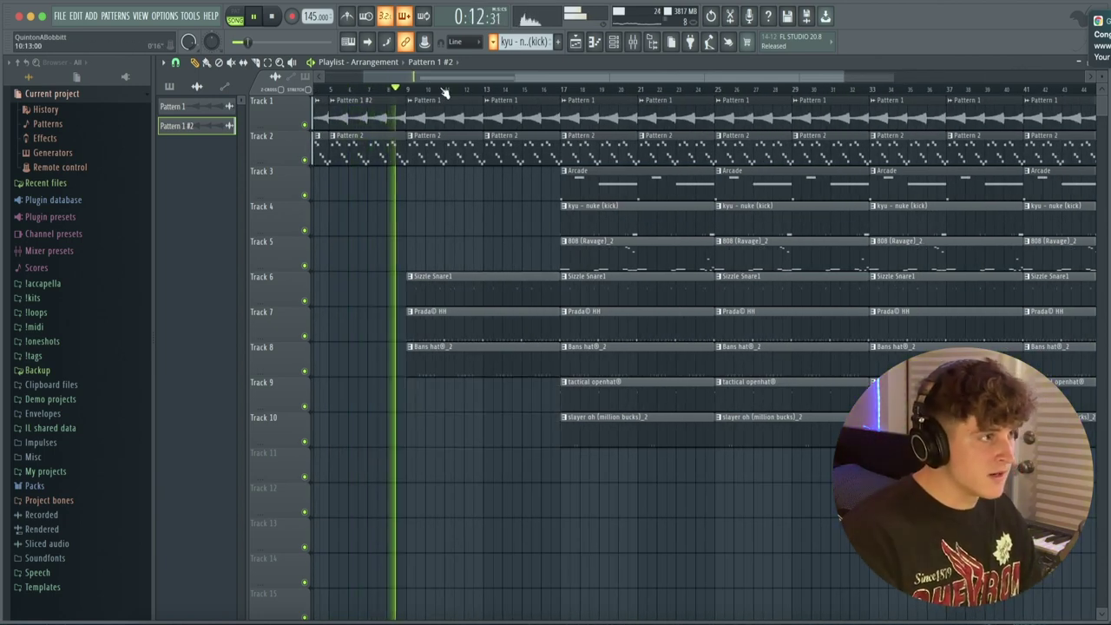
Cut the last half bar before bar 17 from the melody, snare and hi-hat clips on Tracks 1, 2 and 6–8
scroll(444, 92, down, 2)
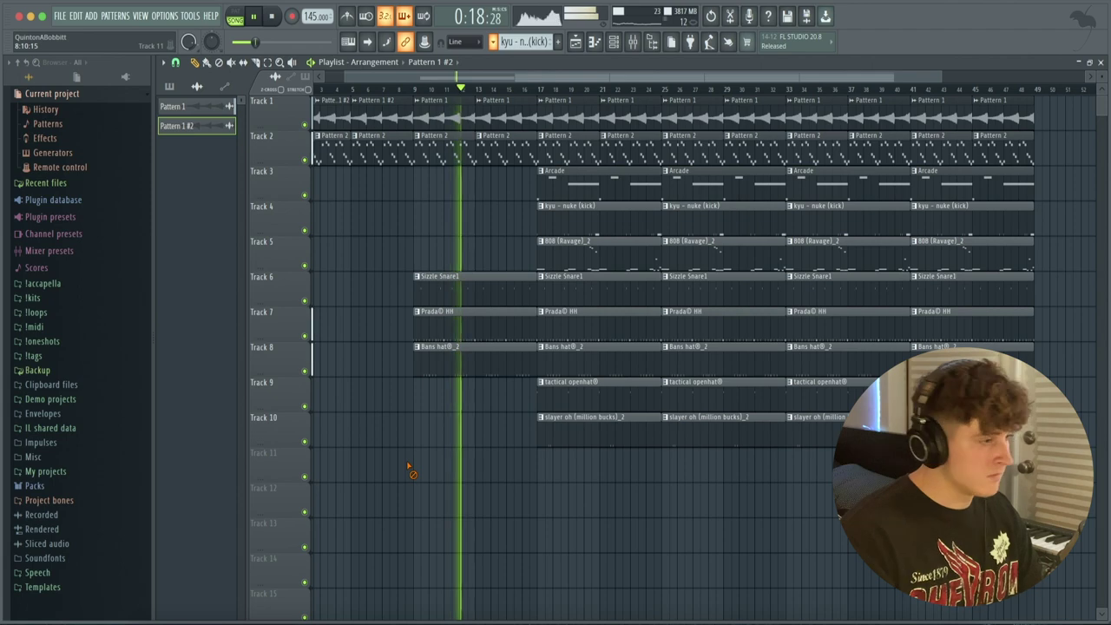
scroll(566, 92, up, 3)
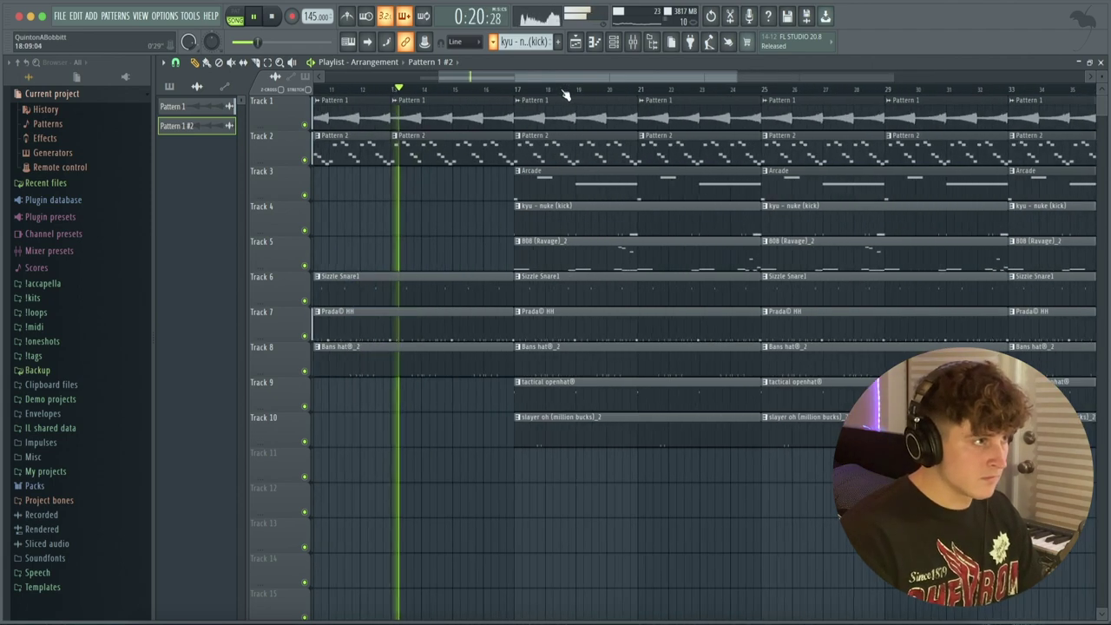
drag(439, 454, 471, 302)
drag(471, 200, 465, 138)
key(ctrl+d)
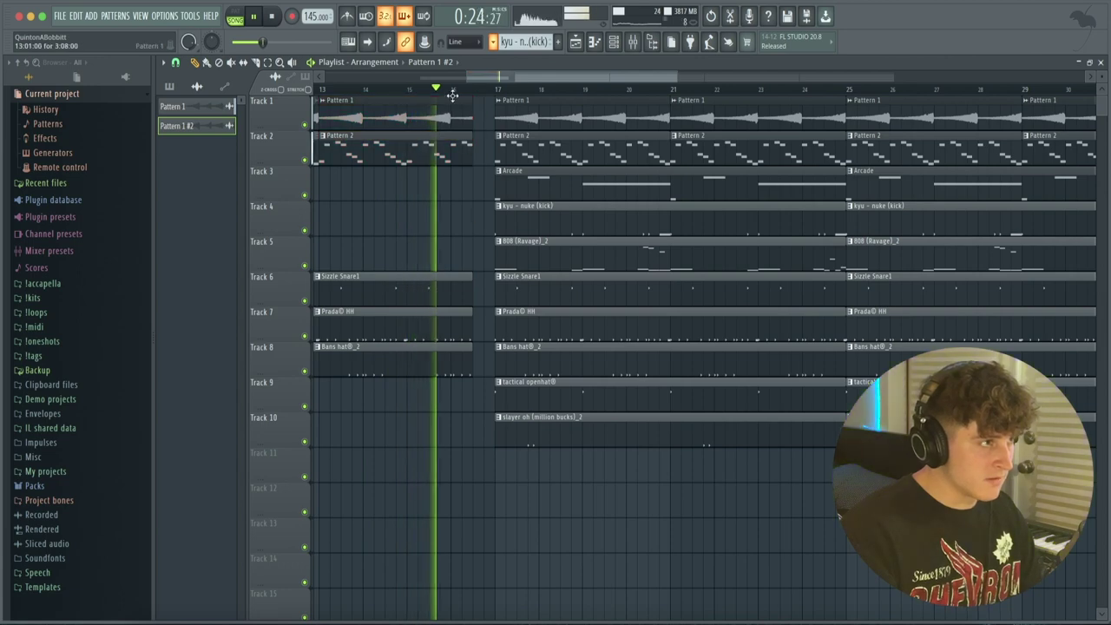
Delete the Arcade clip at bar 17 and cut the last half bar before bar 25 from the 808 and drum clips on Tracks 4–10
scroll(455, 90, down, 3)
right_click(527, 184)
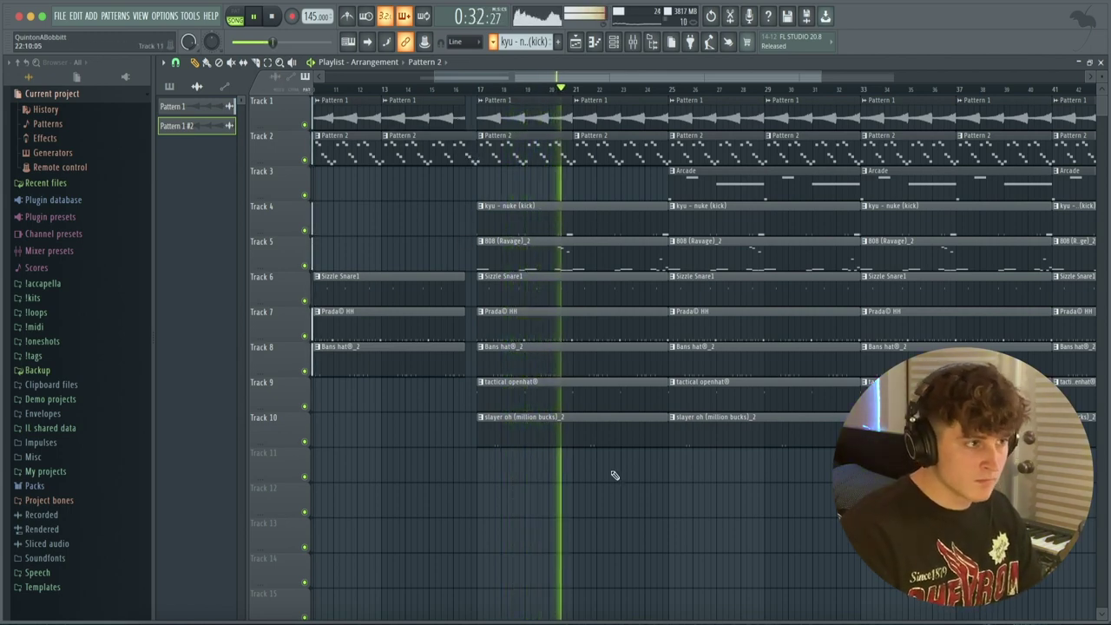
drag(614, 516, 642, 126)
right_click(639, 177)
drag(615, 434, 655, 230)
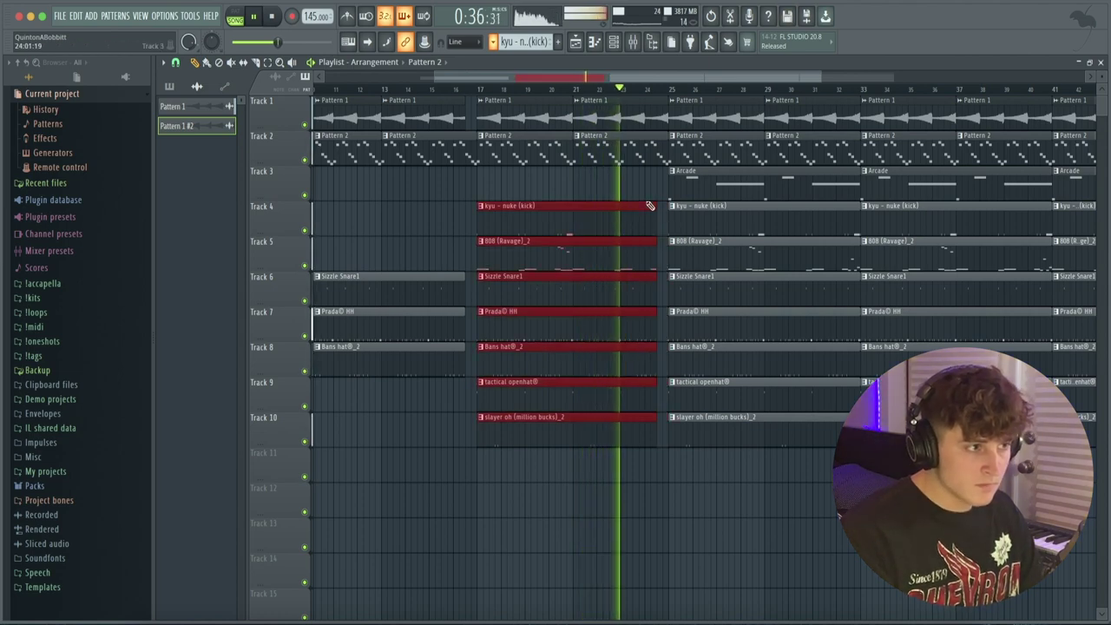
click(655, 204)
scroll(626, 98, down, 3)
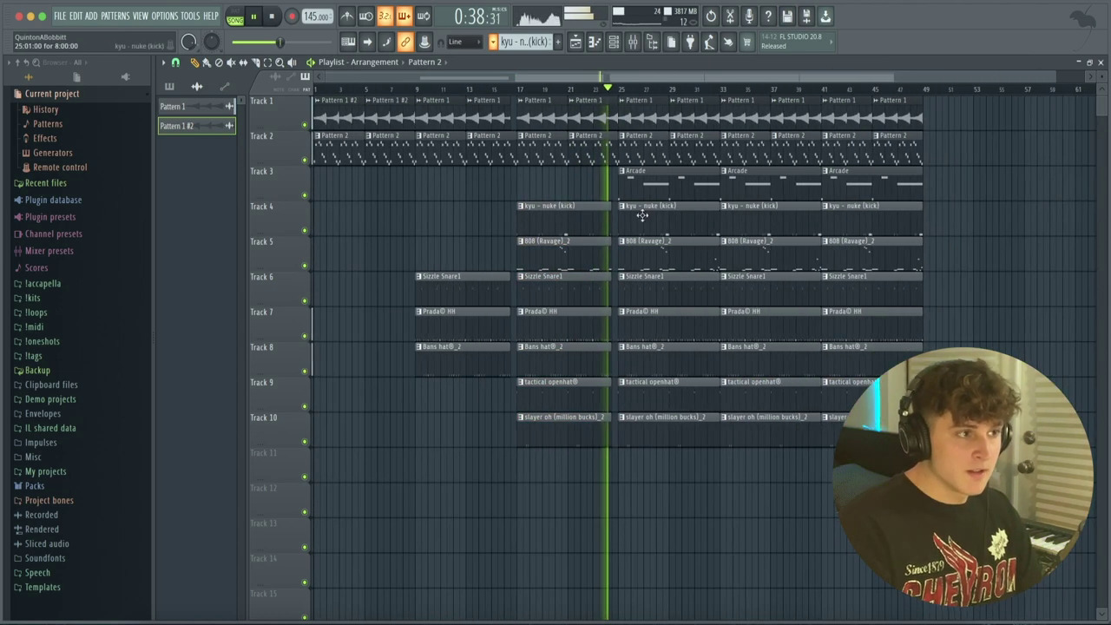